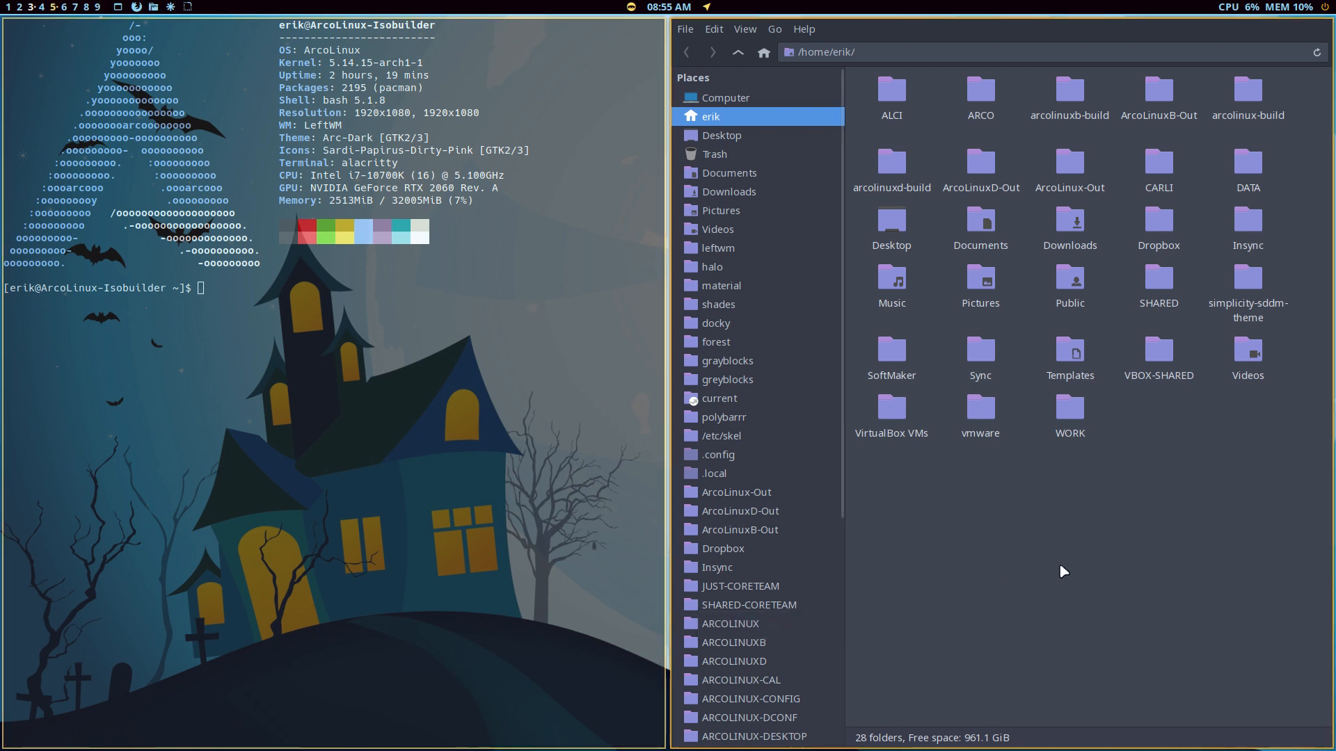
Open the system icons folder /usr/share/icons and look over the Sardi-Mono-Papirus-Colora theme folders.
scroll(743, 555, "down", 5)
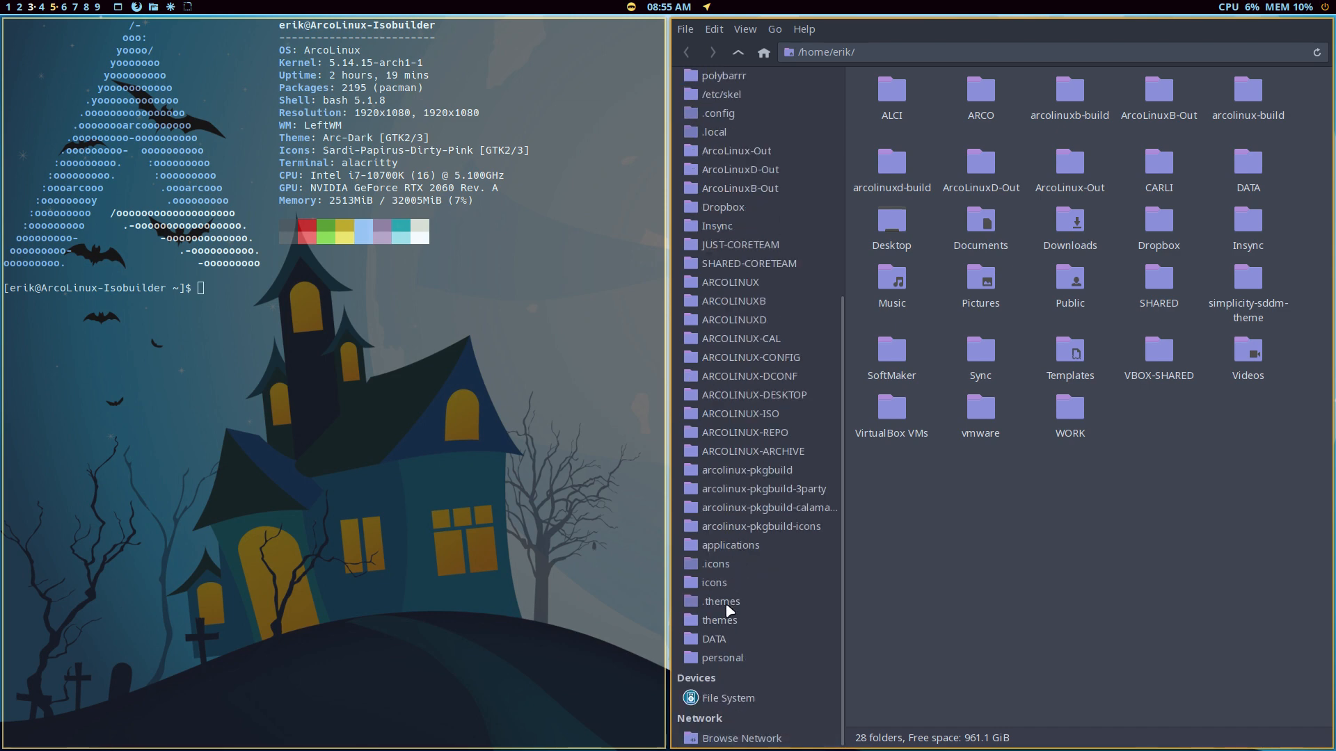
left_click(717, 583)
scroll(1013, 549, "down", 20)
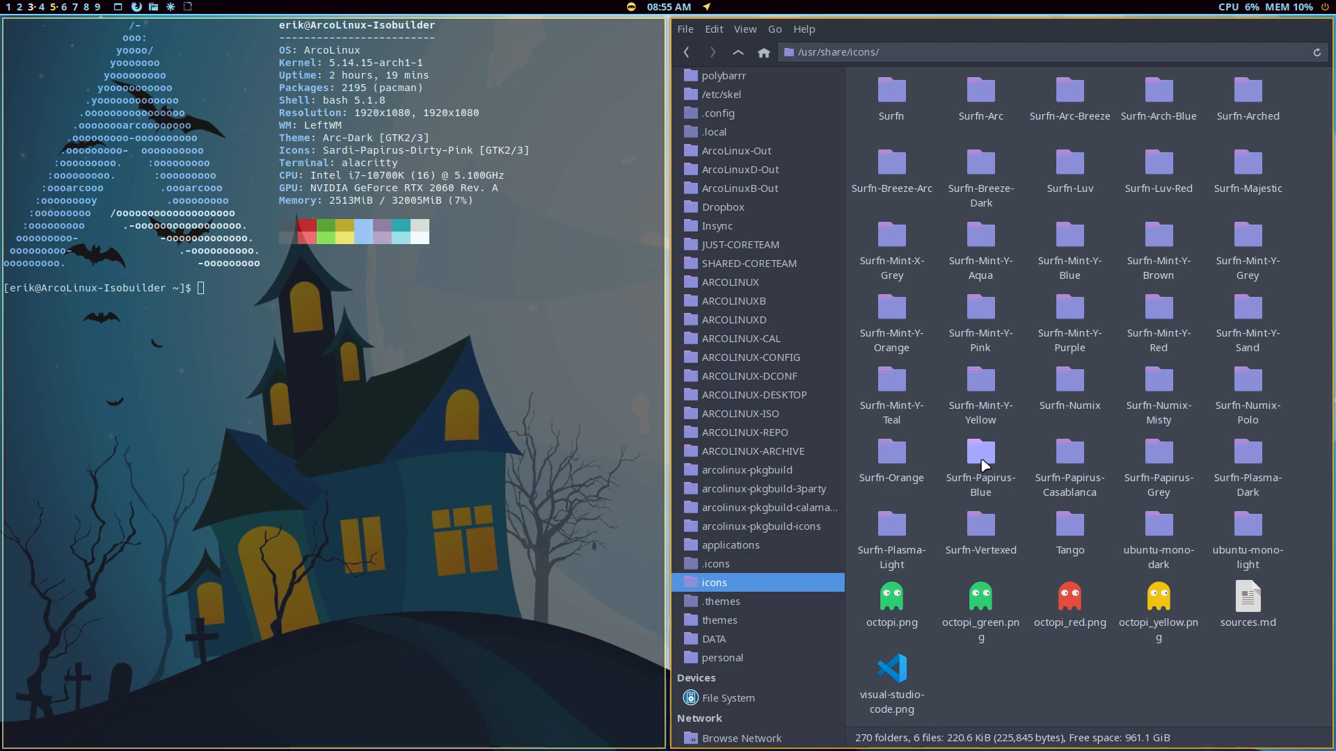
scroll(984, 466, "up", 5)
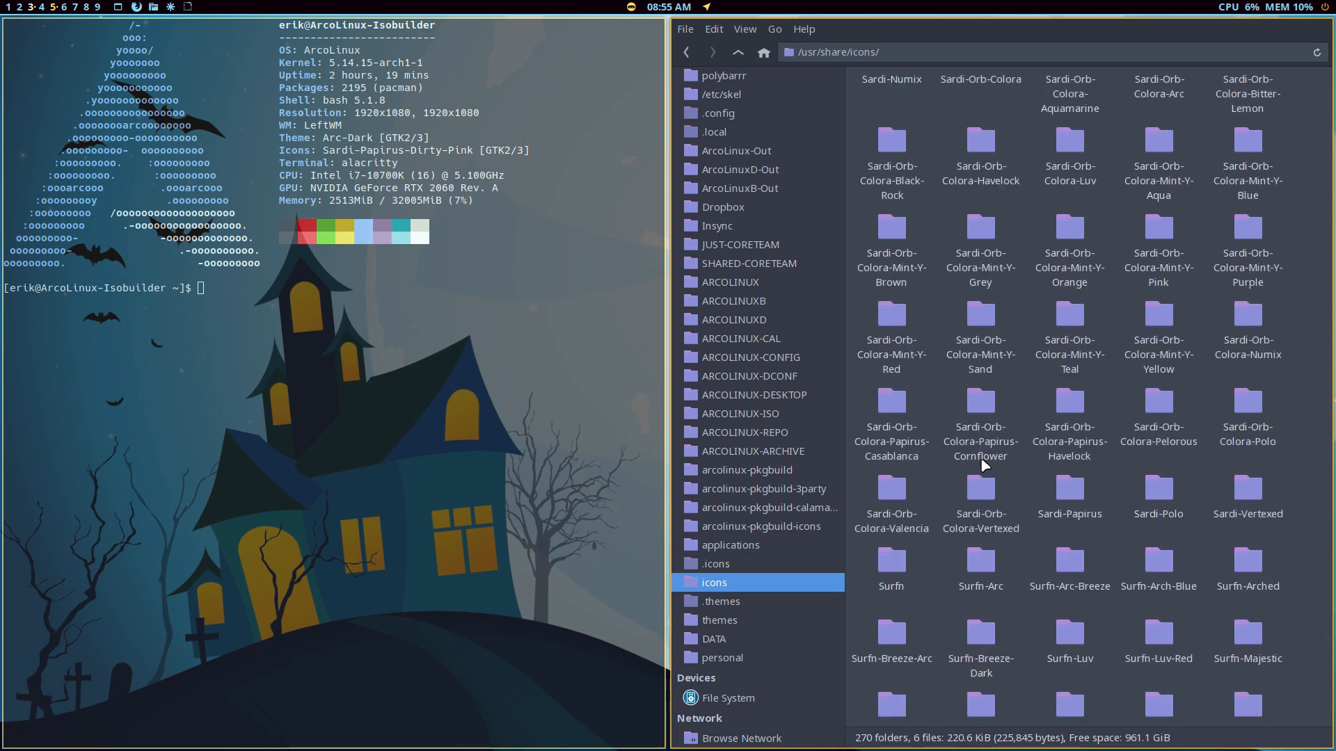
scroll(984, 466, "up", 2)
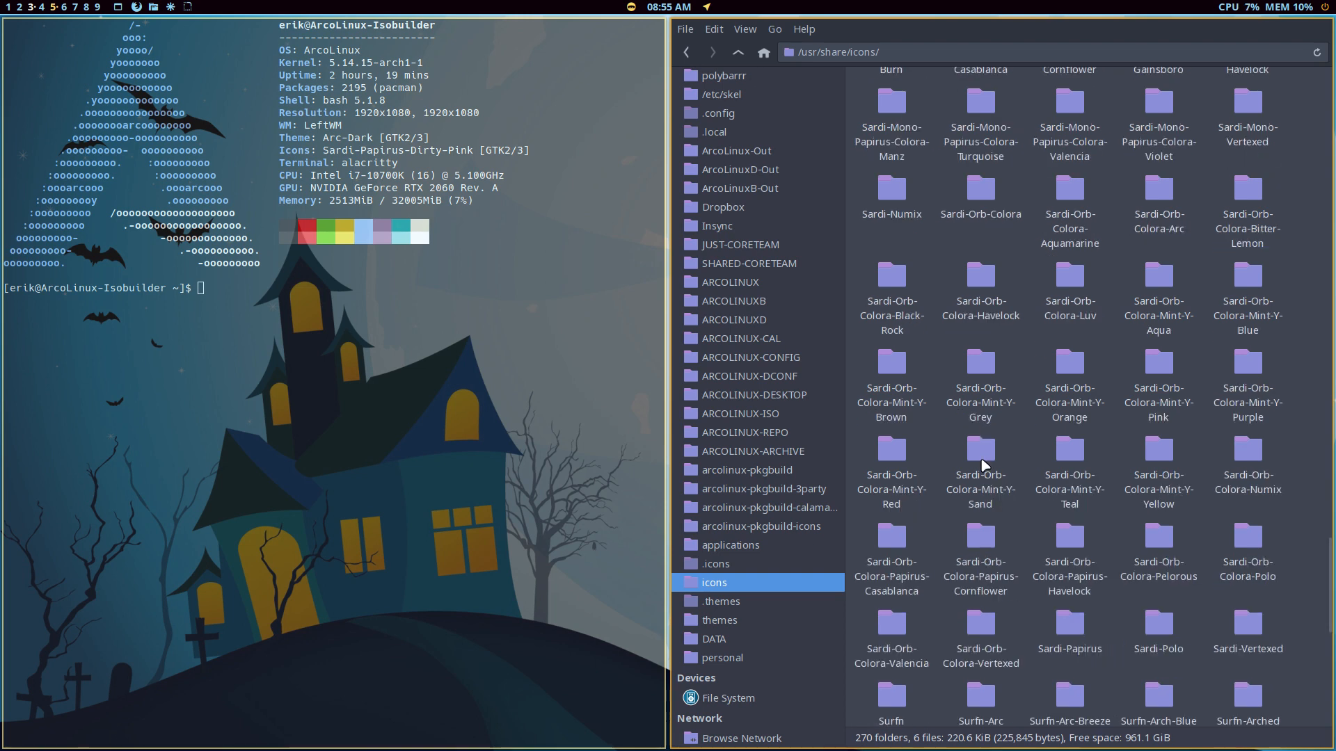
scroll(984, 465, "up", 4)
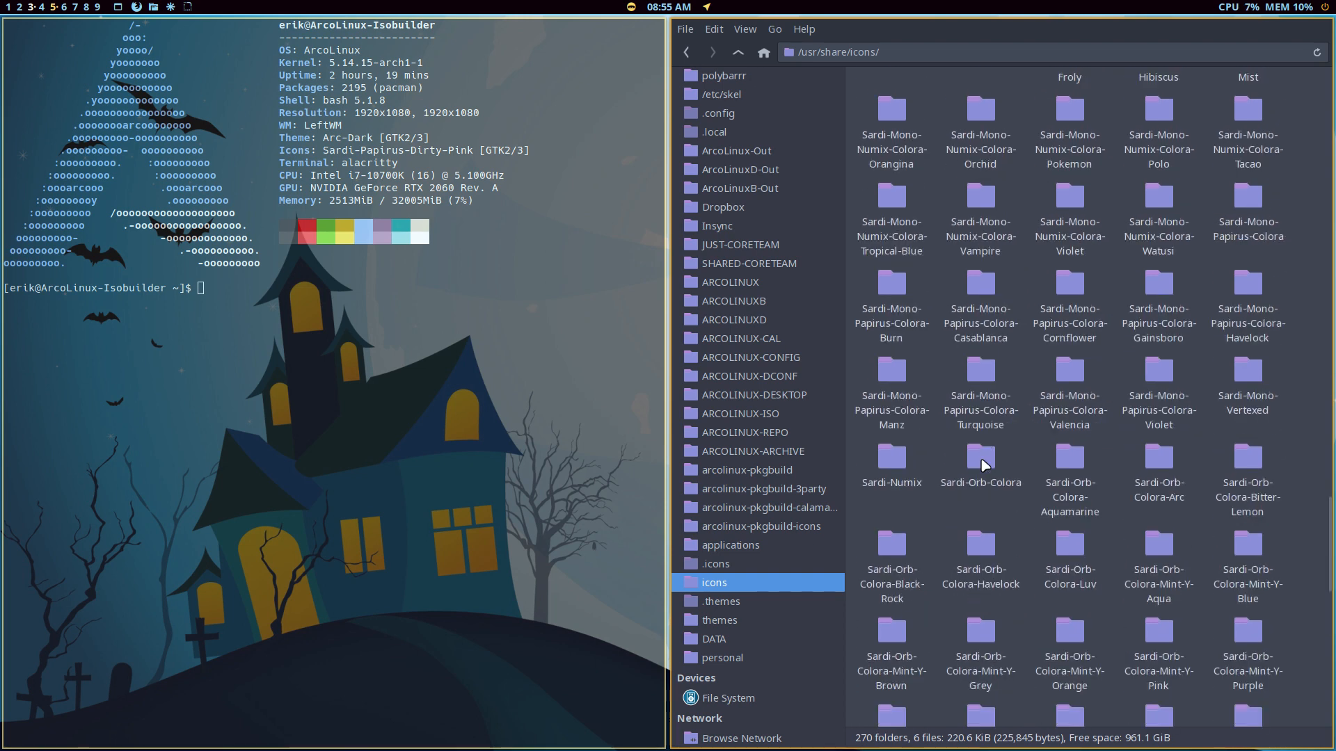
scroll(984, 465, "down", 1)
scroll(984, 466, "up", 1)
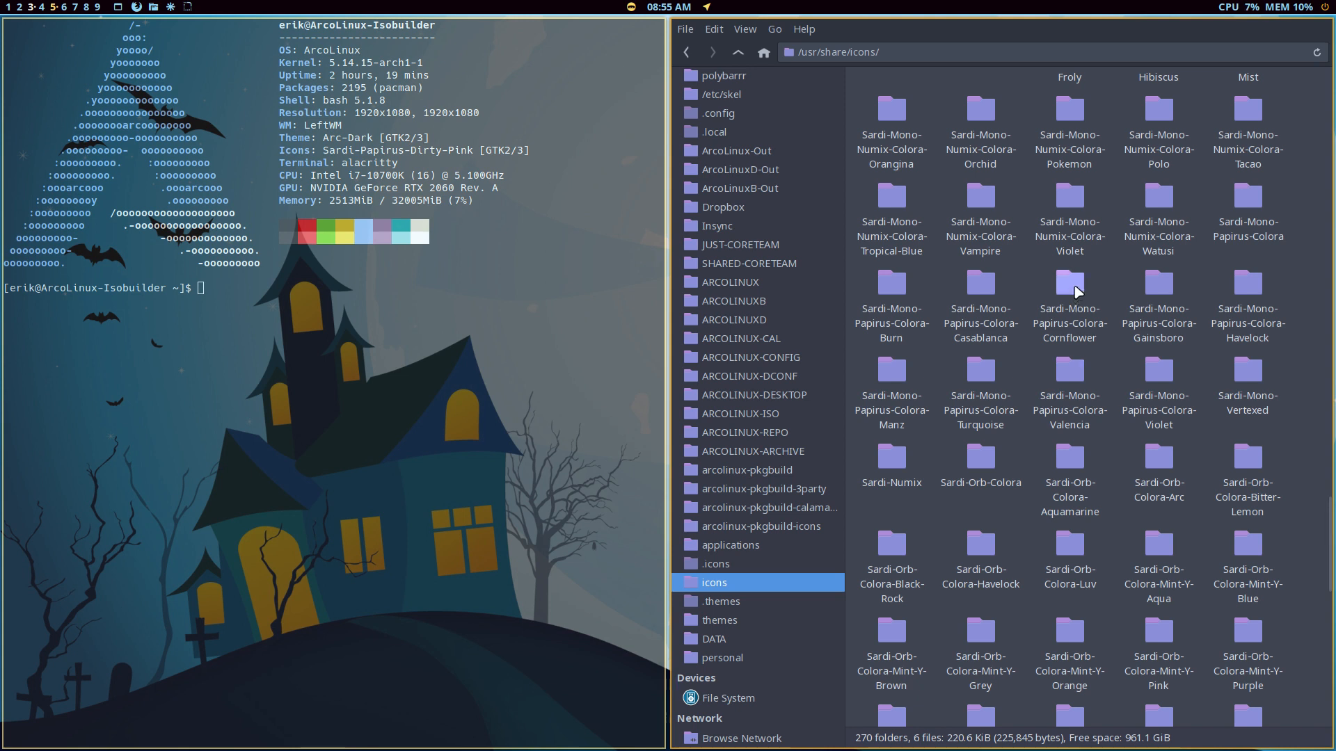
left_click(1084, 322)
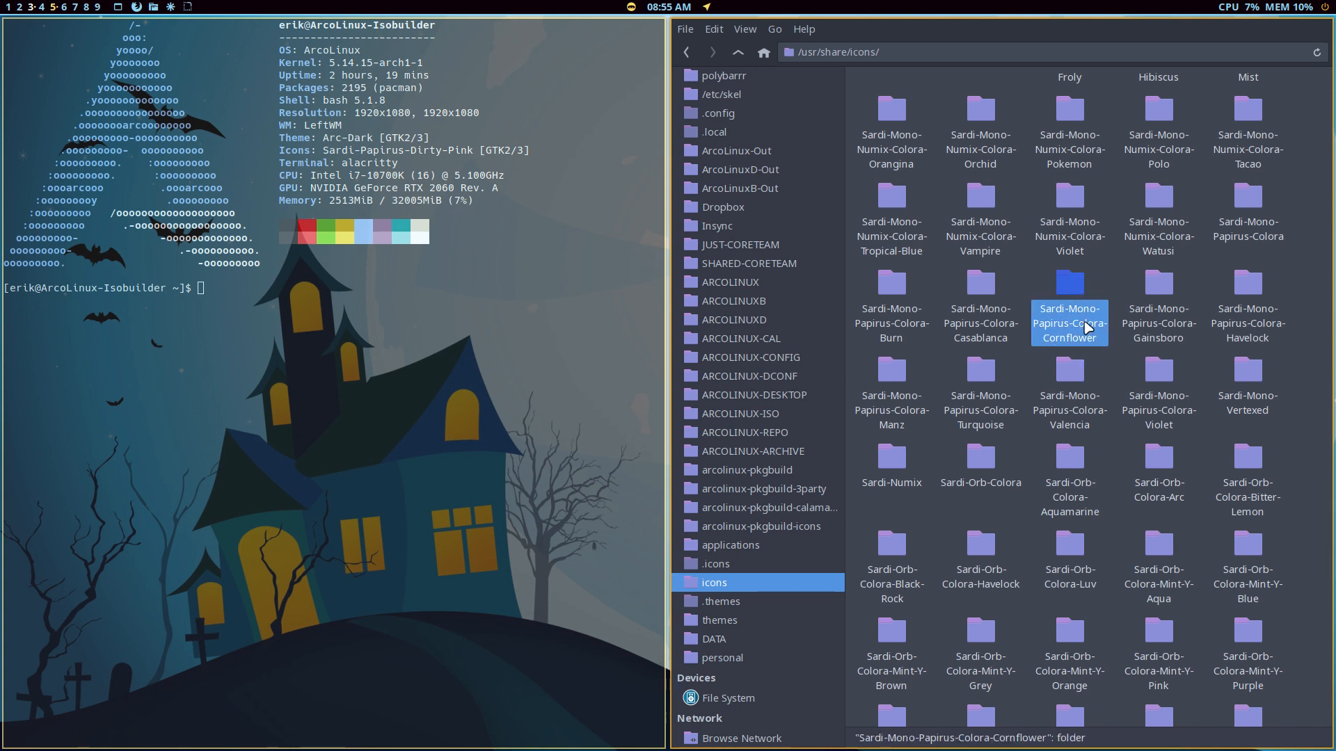
left_click(1247, 206)
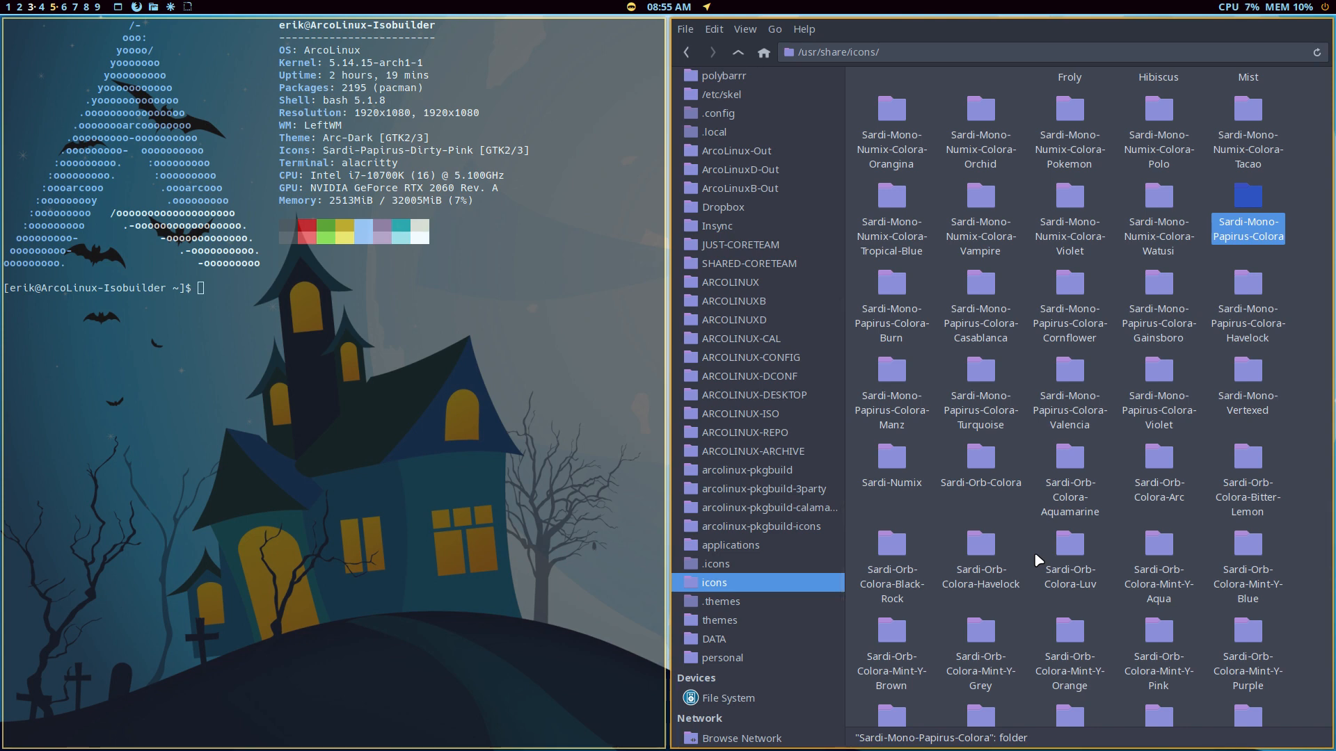
Look inside the Sardi-Numix and Sardi-Orb-Colora folders, returning to the icons folder after each.
scroll(1034, 553, "down", 1)
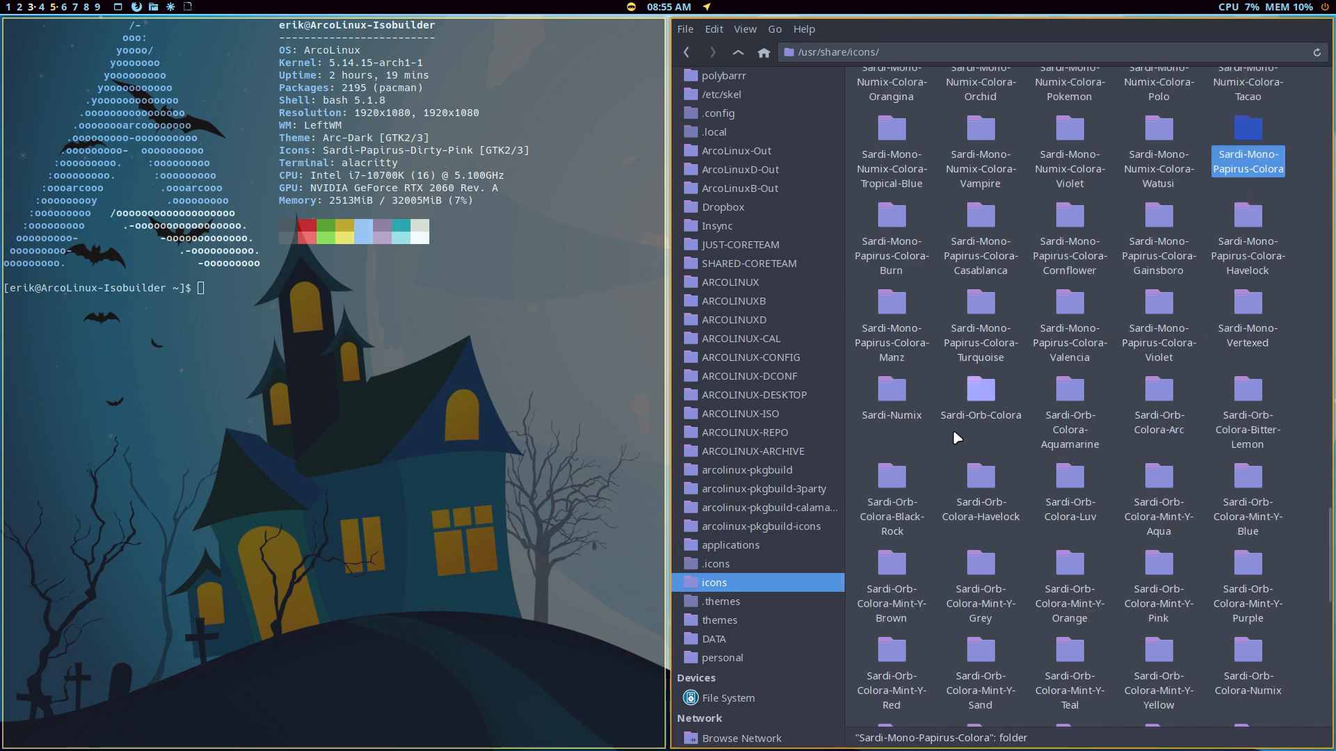
double_click(894, 393)
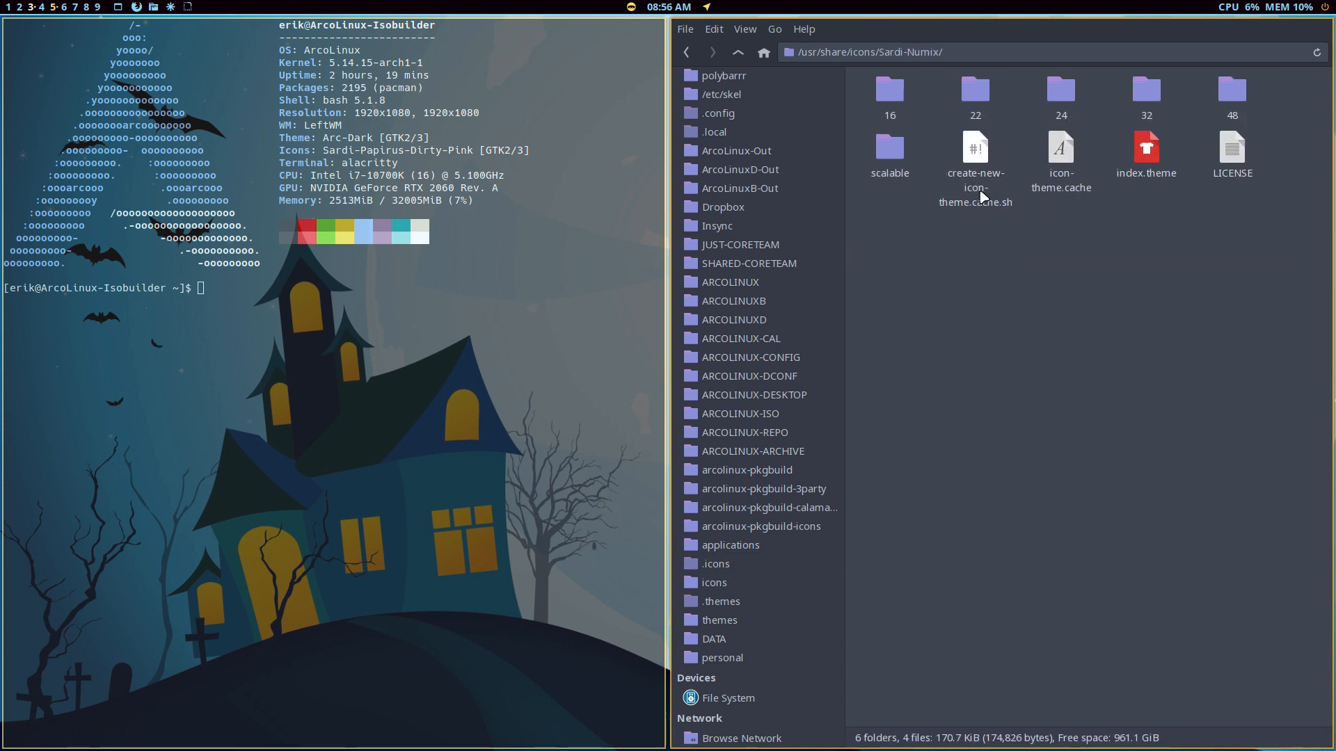
left_click(739, 53)
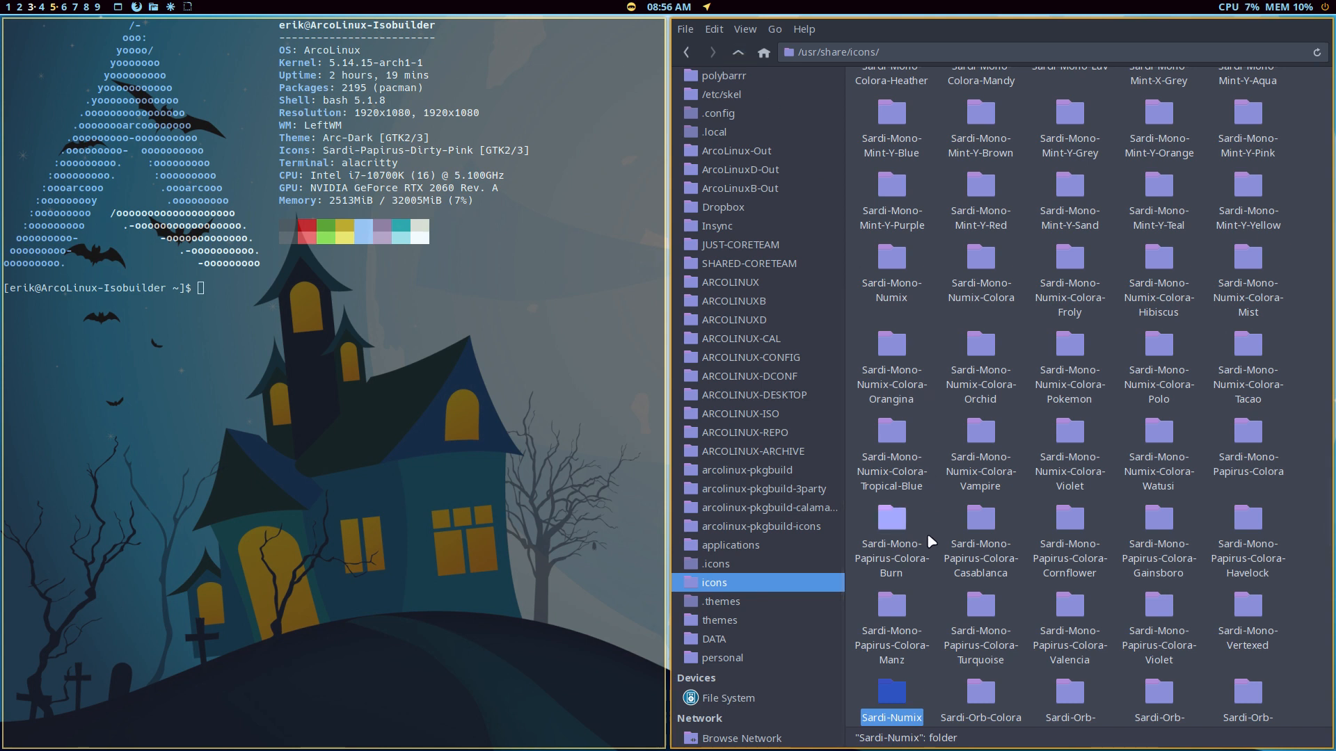
left_click(977, 693)
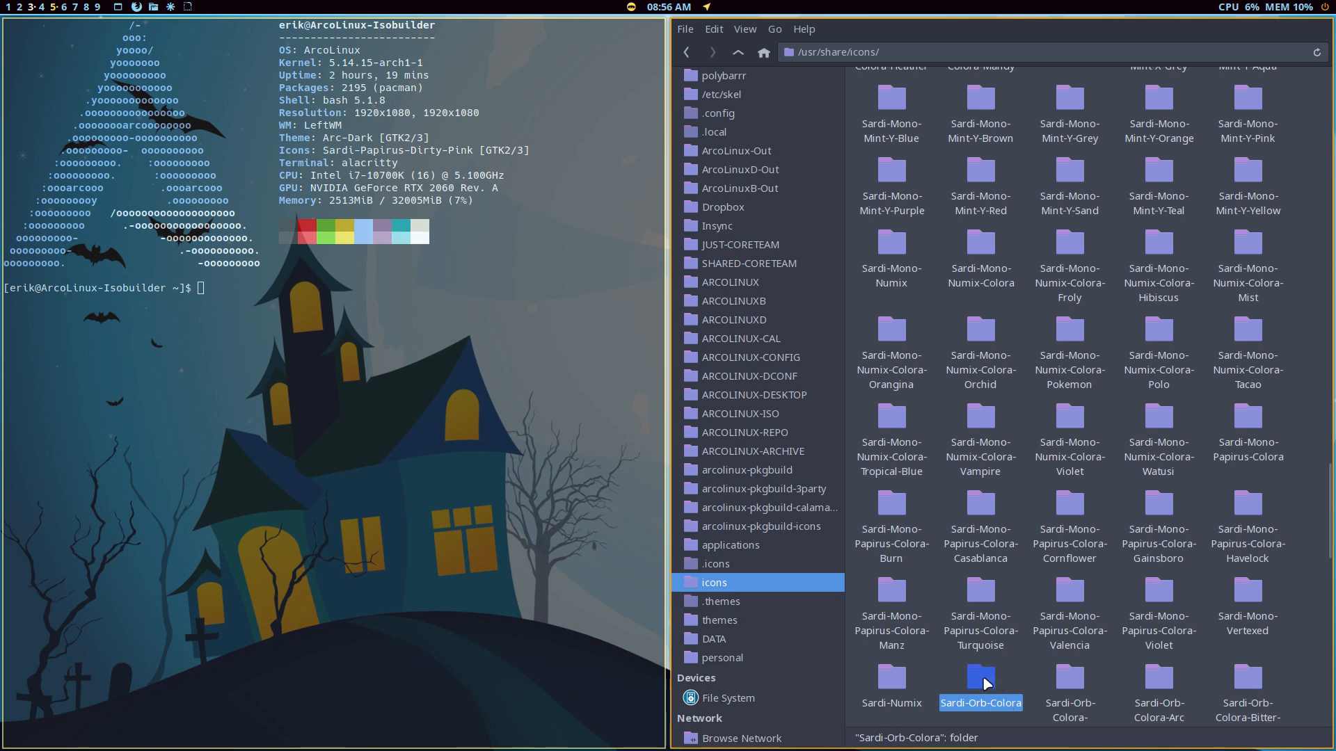
double_click(987, 684)
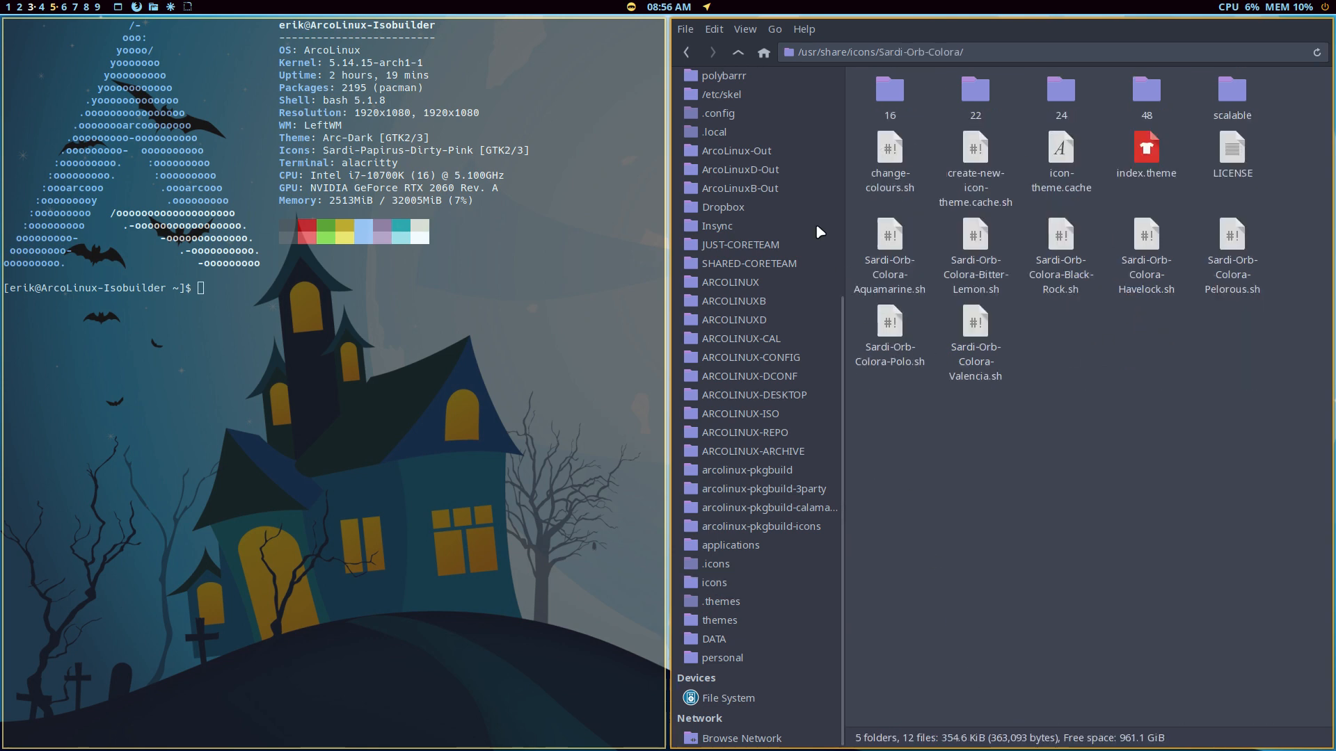
left_click(738, 53)
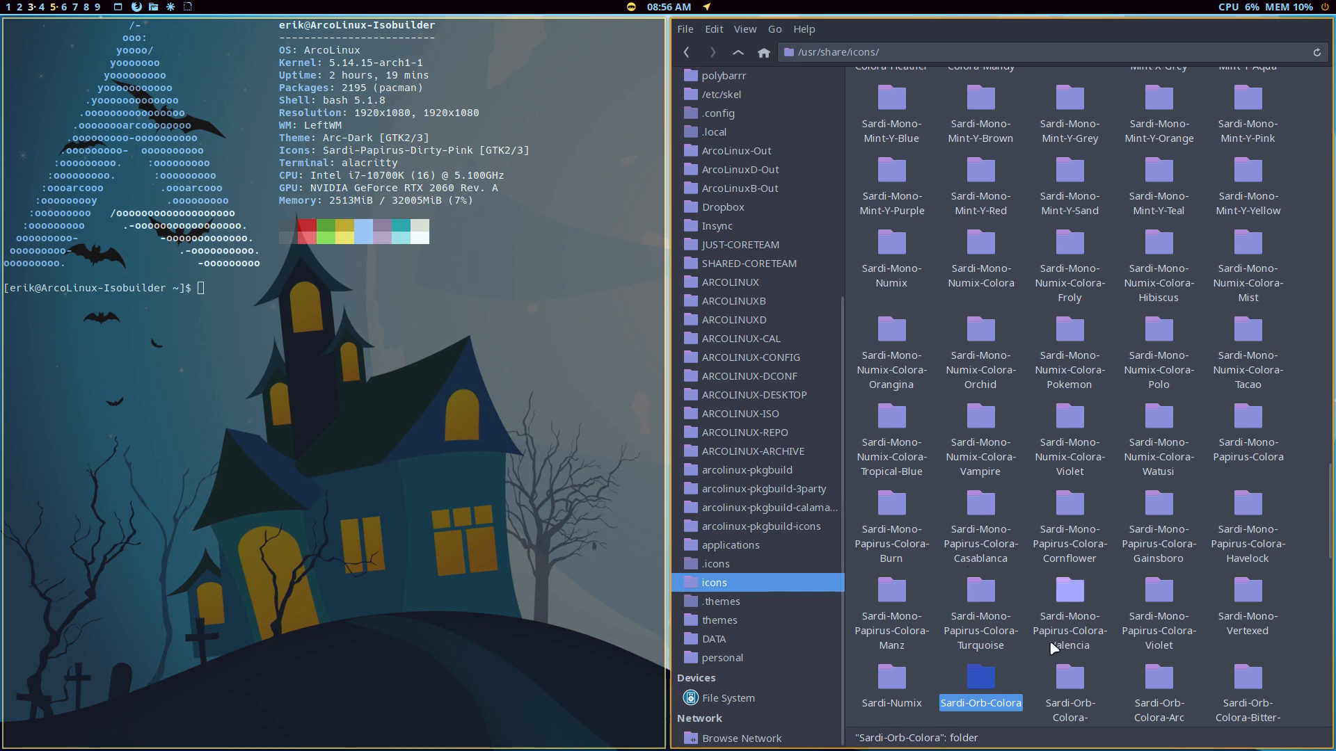
Examine the colour scripts in the Sardi-Papirus folder, including change-colours.sh, and return to the icons folder.
scroll(1069, 642, "down", 2)
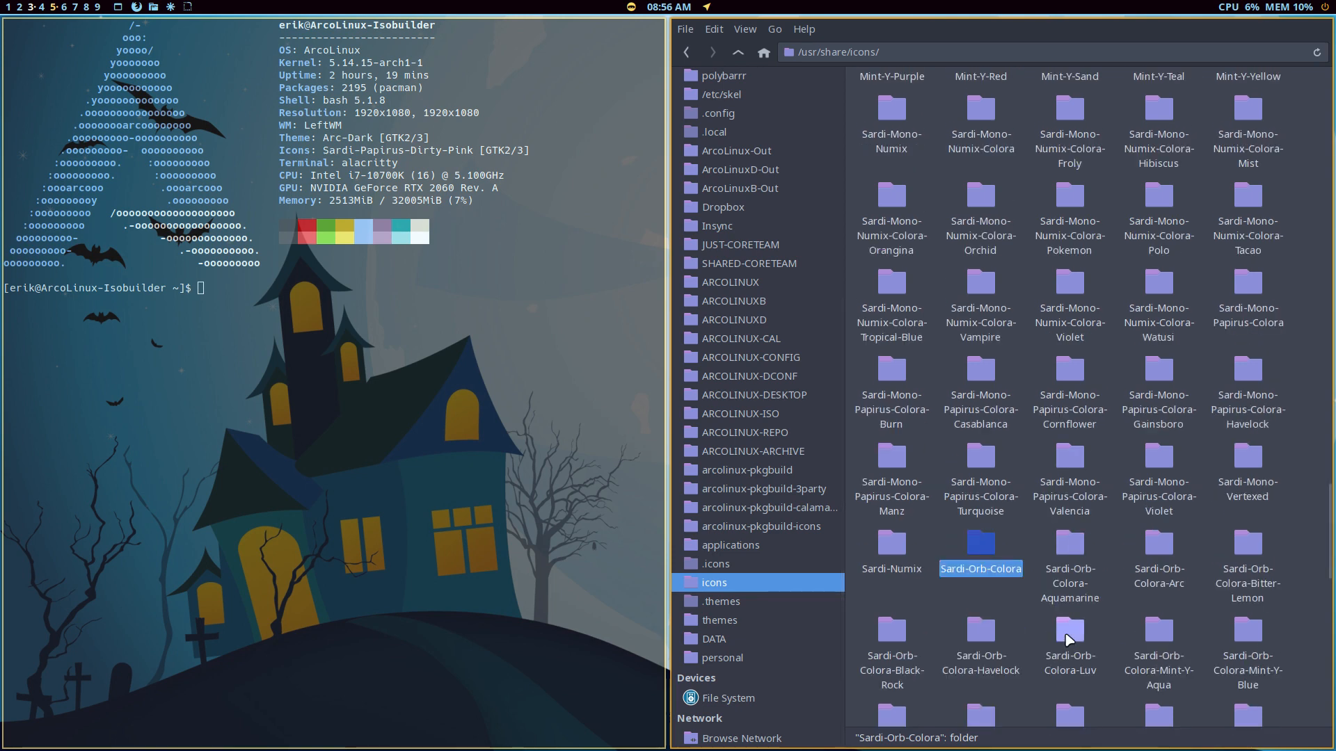
scroll(1070, 639, "down", 3)
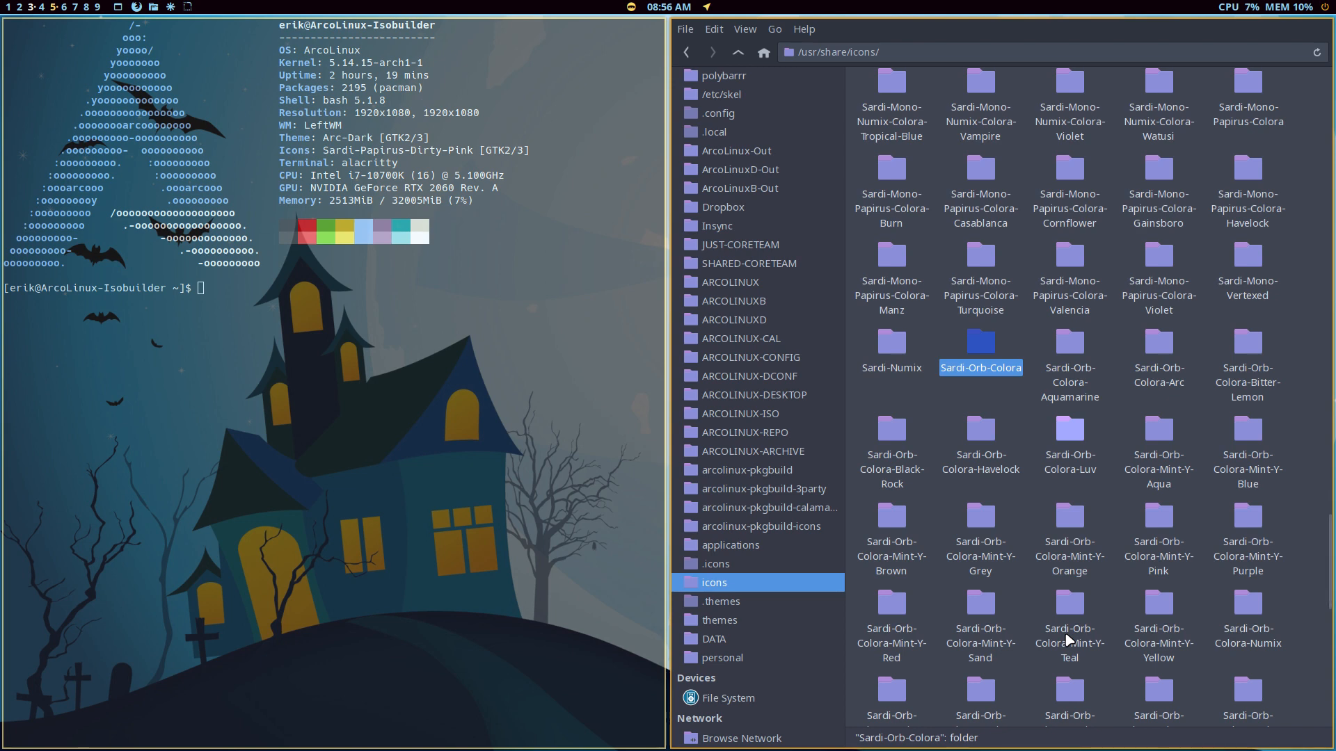
scroll(1070, 638, "down", 2)
scroll(1070, 638, "down", 2)
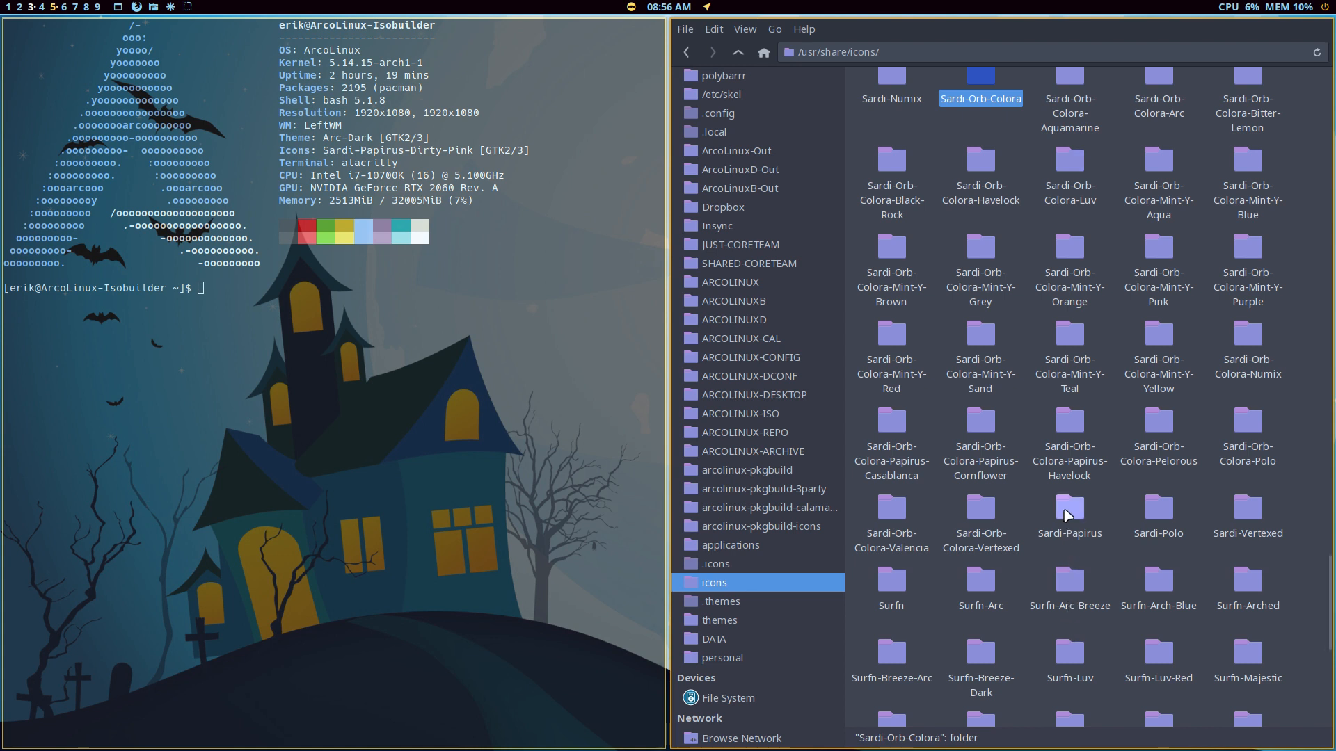
double_click(1067, 514)
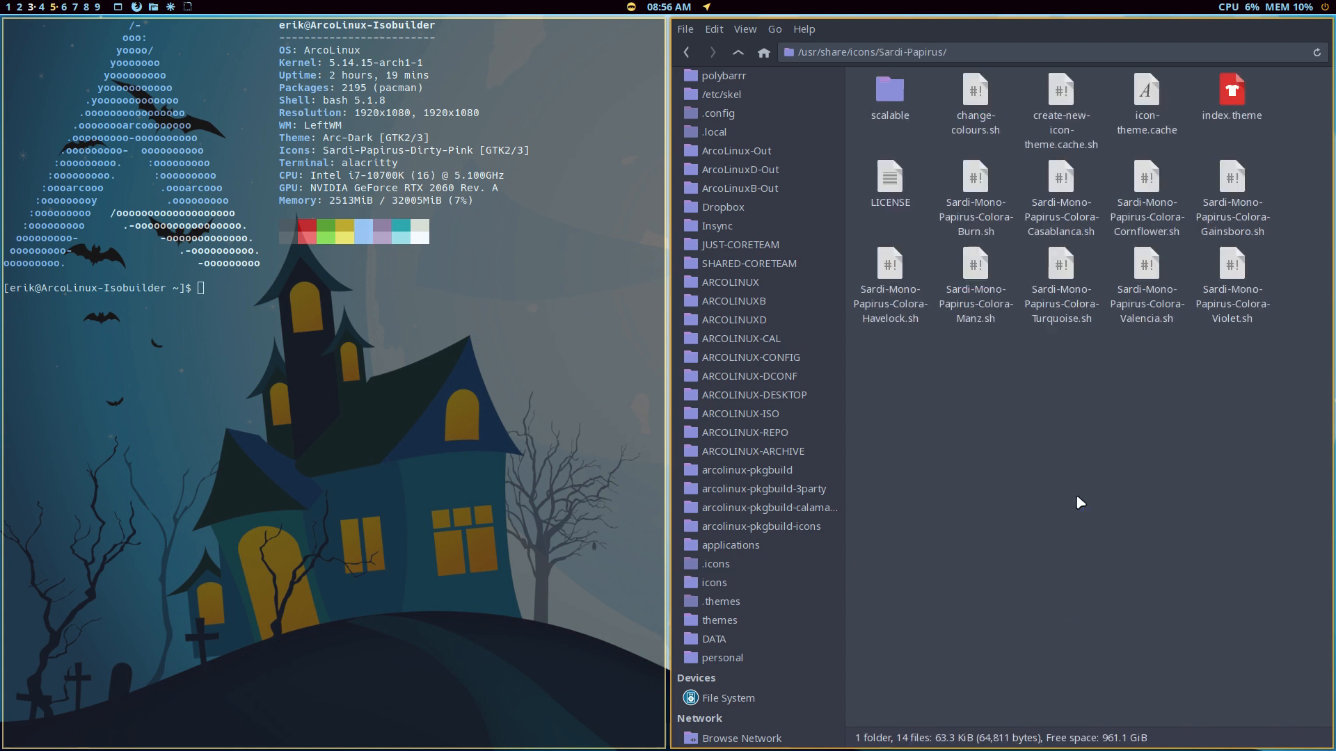
left_click(977, 97)
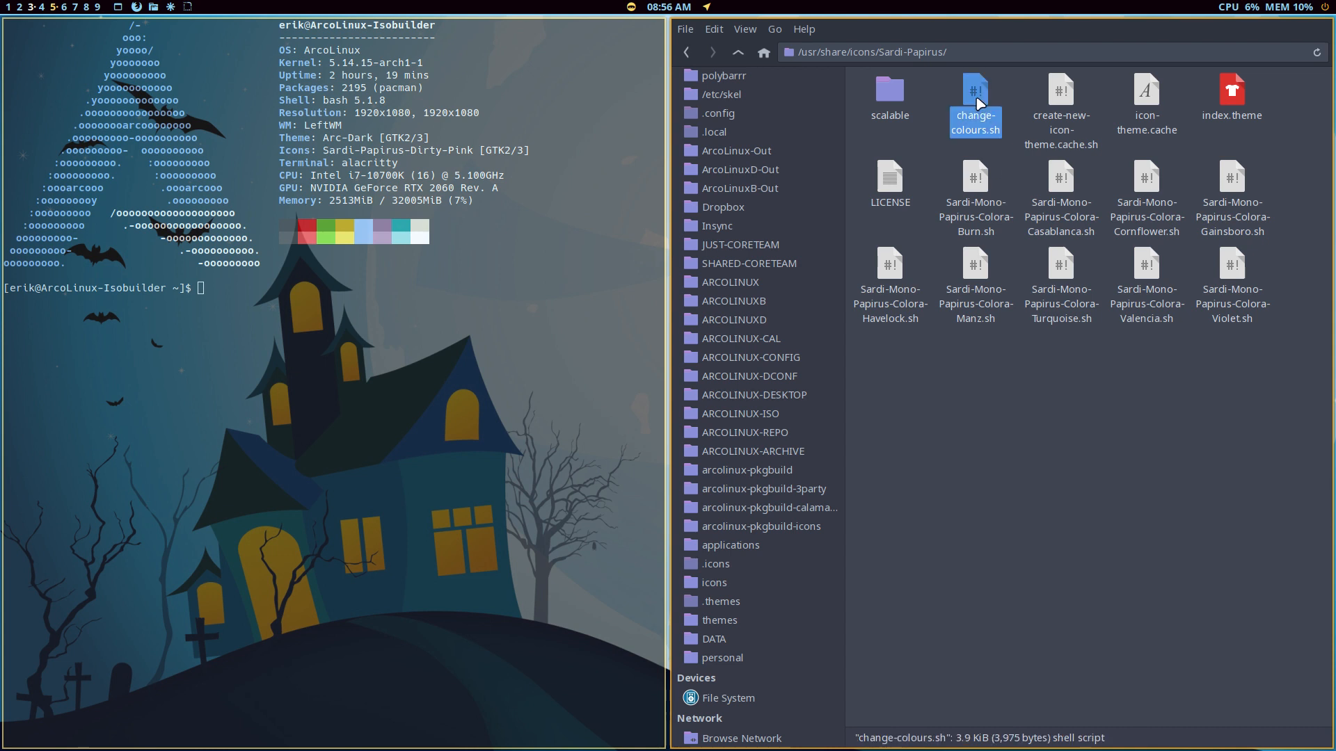
left_click(737, 53)
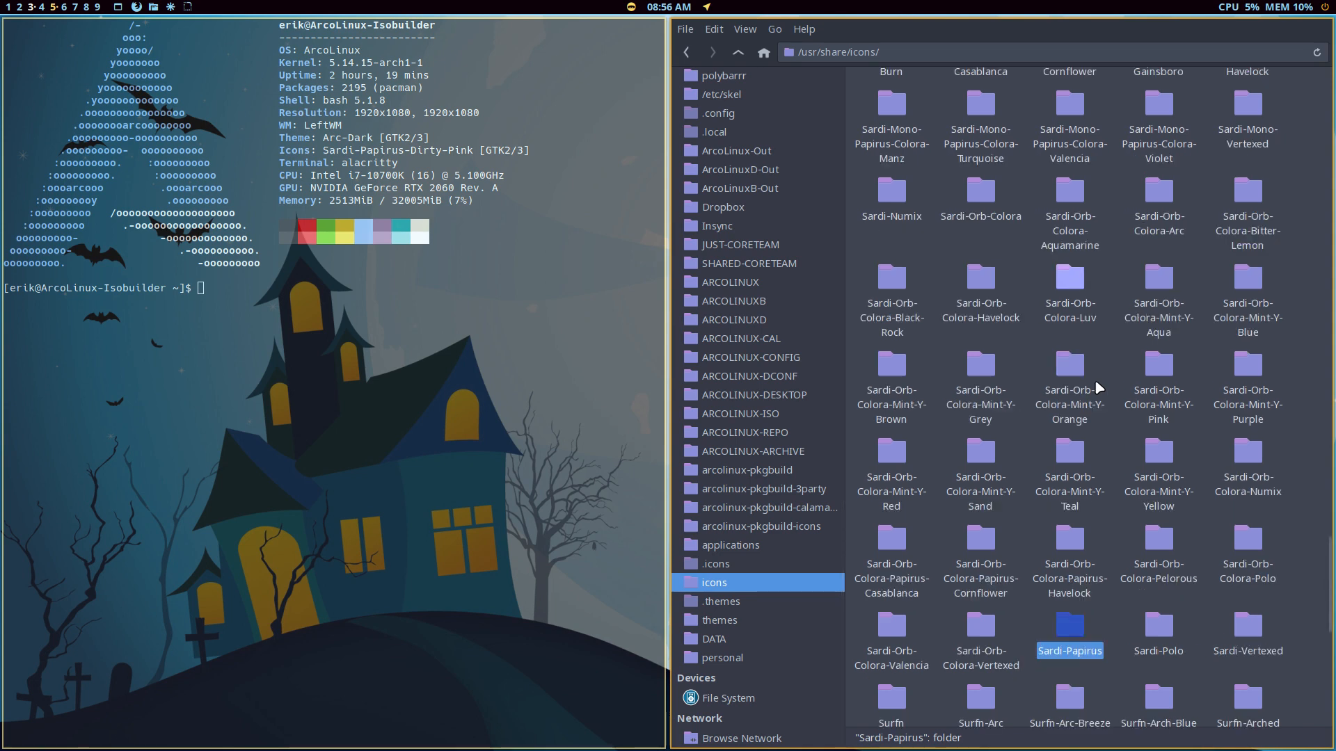
Open the Sardi-Polo folder and examine its colour variant scripts, including Sardi-Mono-Colora-Blue-Love.sh.
scroll(1137, 629, "down", 2)
double_click(1148, 626)
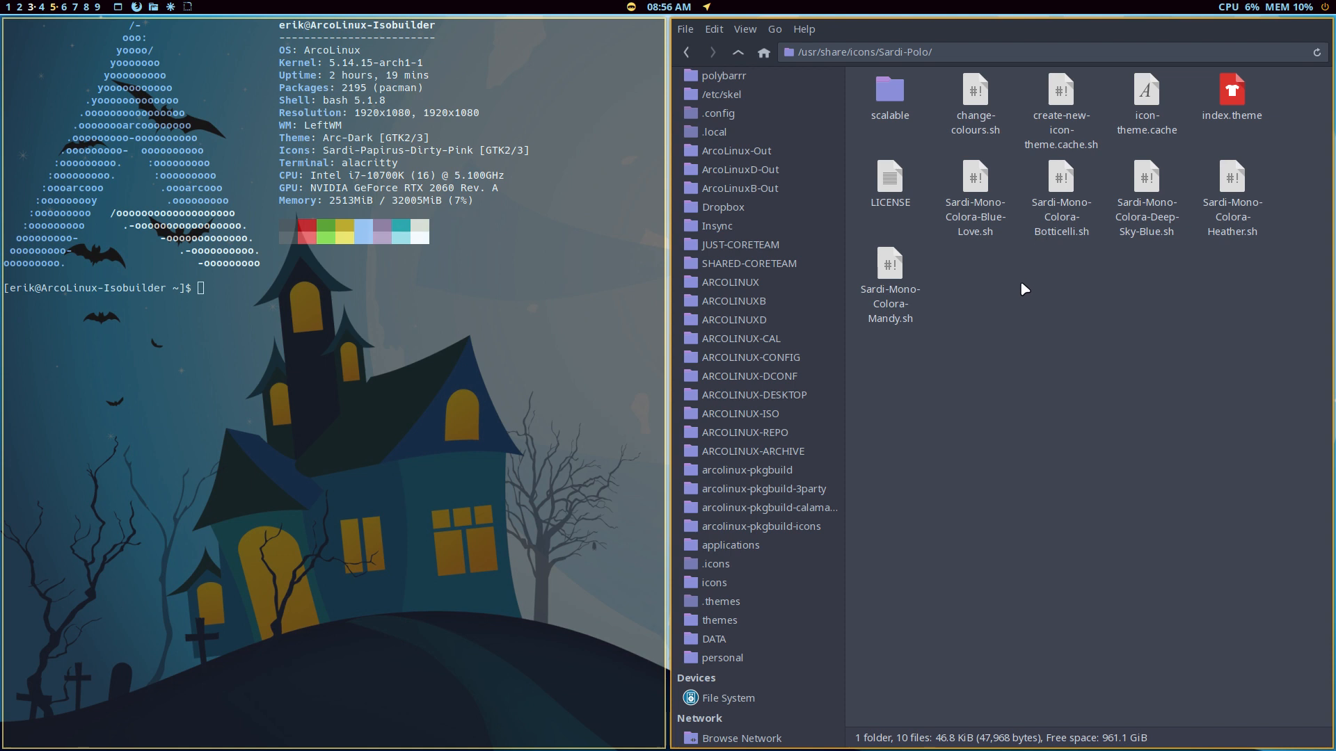
left_click(976, 205)
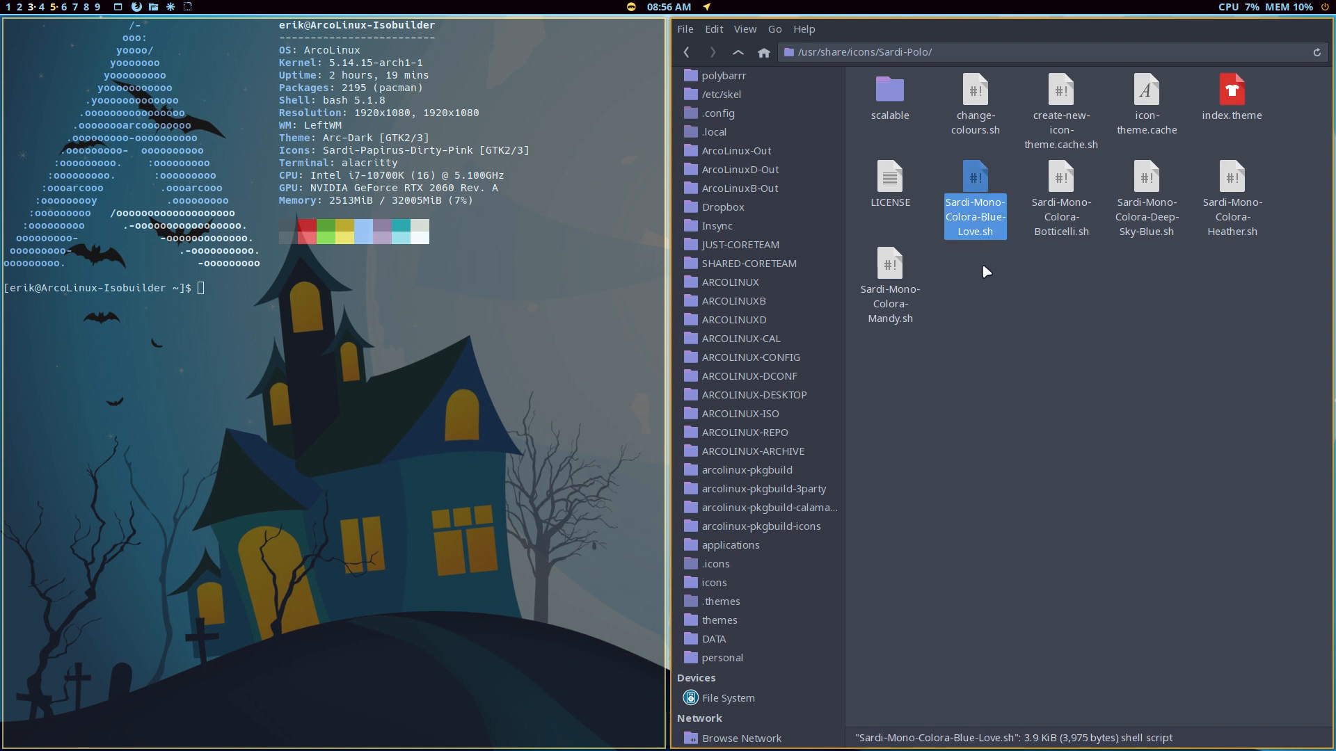
left_click(989, 293)
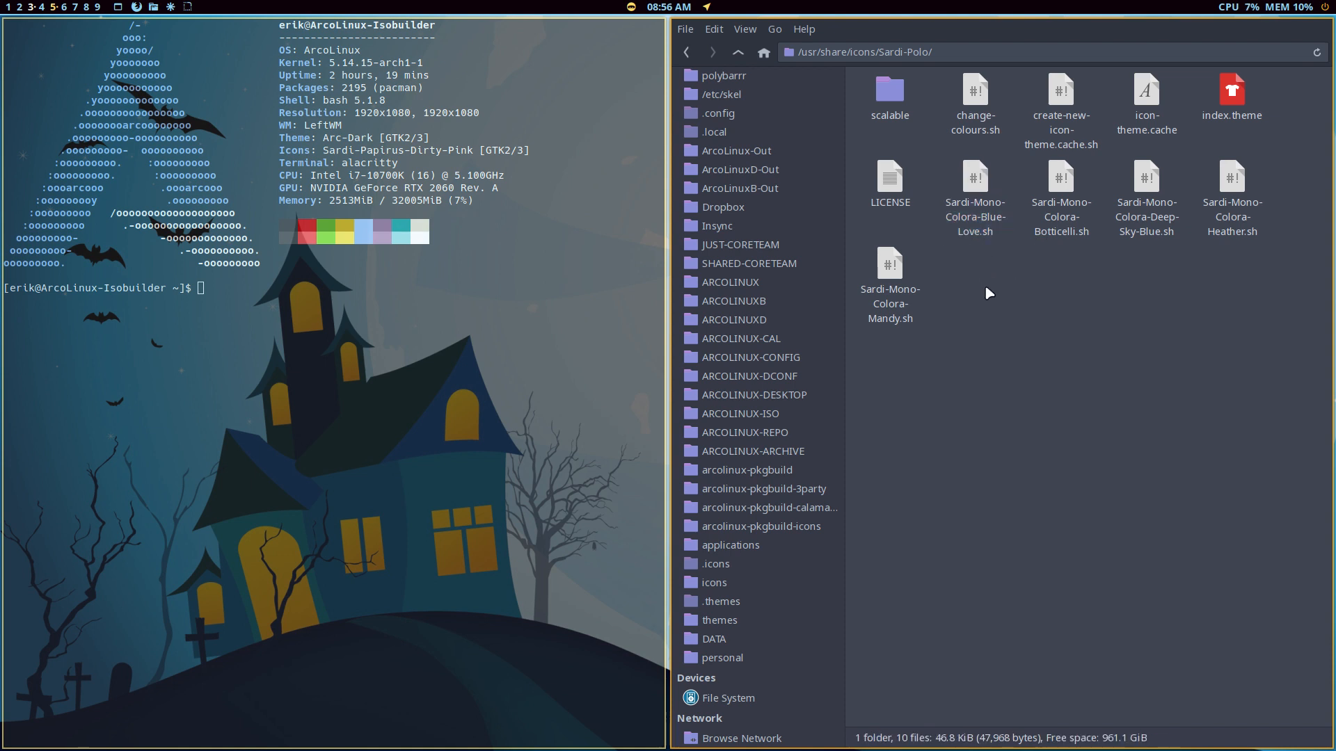
View the SVG icons in Sardi-Polo's scalable/places folder and return to the /usr/share/icons folder.
double_click(891, 98)
left_click(869, 104)
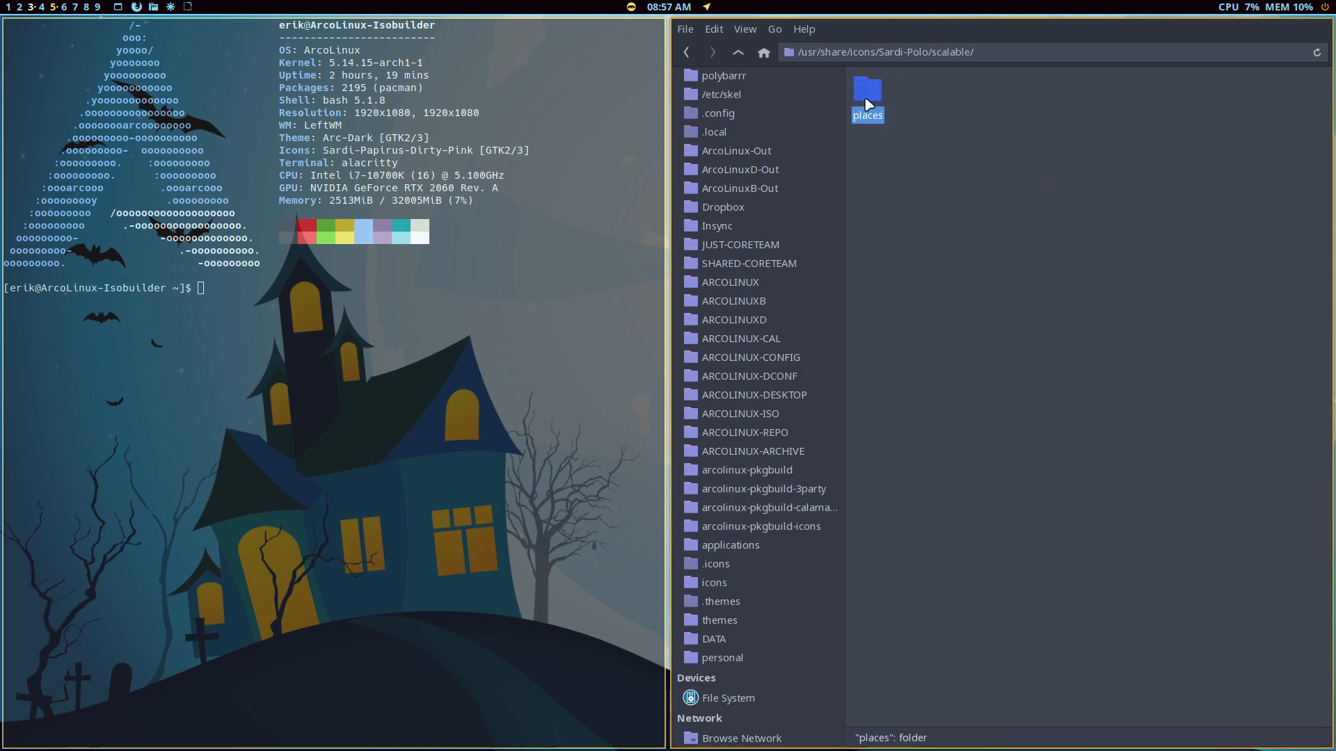
double_click(868, 105)
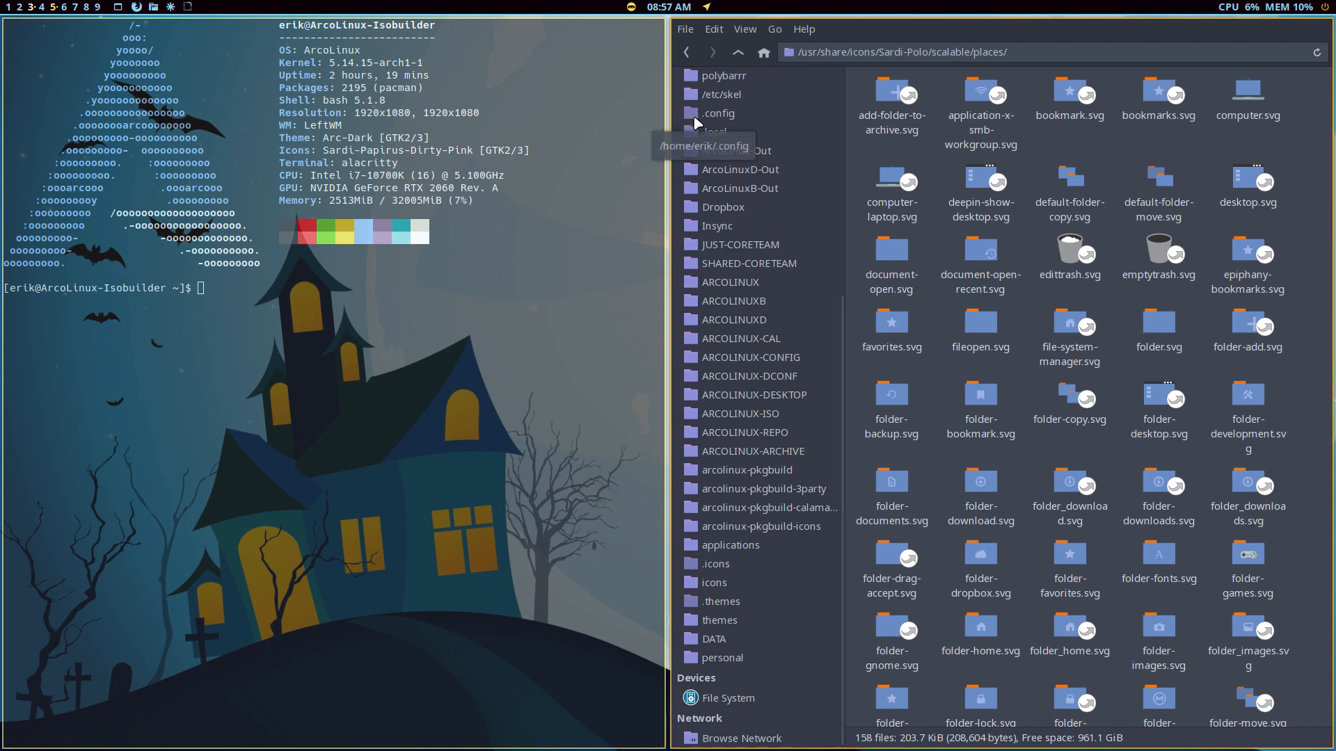
left_click(738, 54)
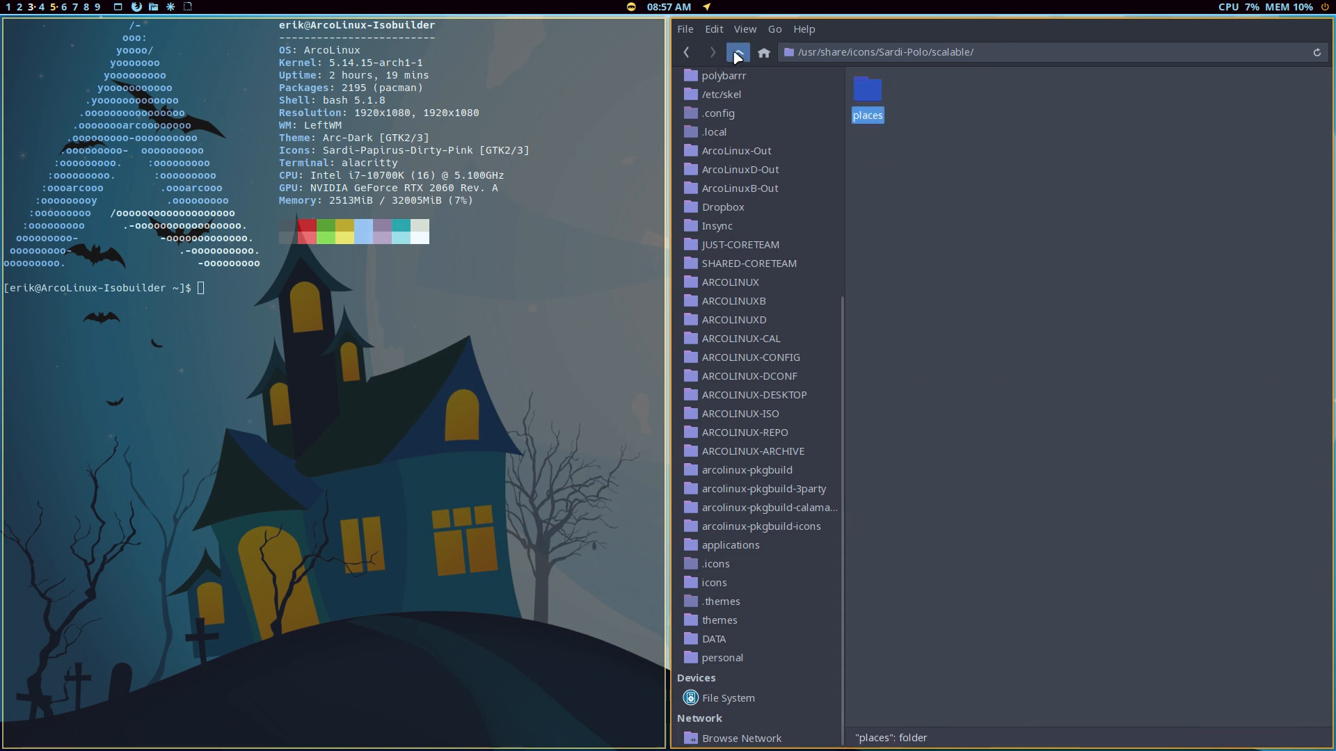
left_click(737, 54)
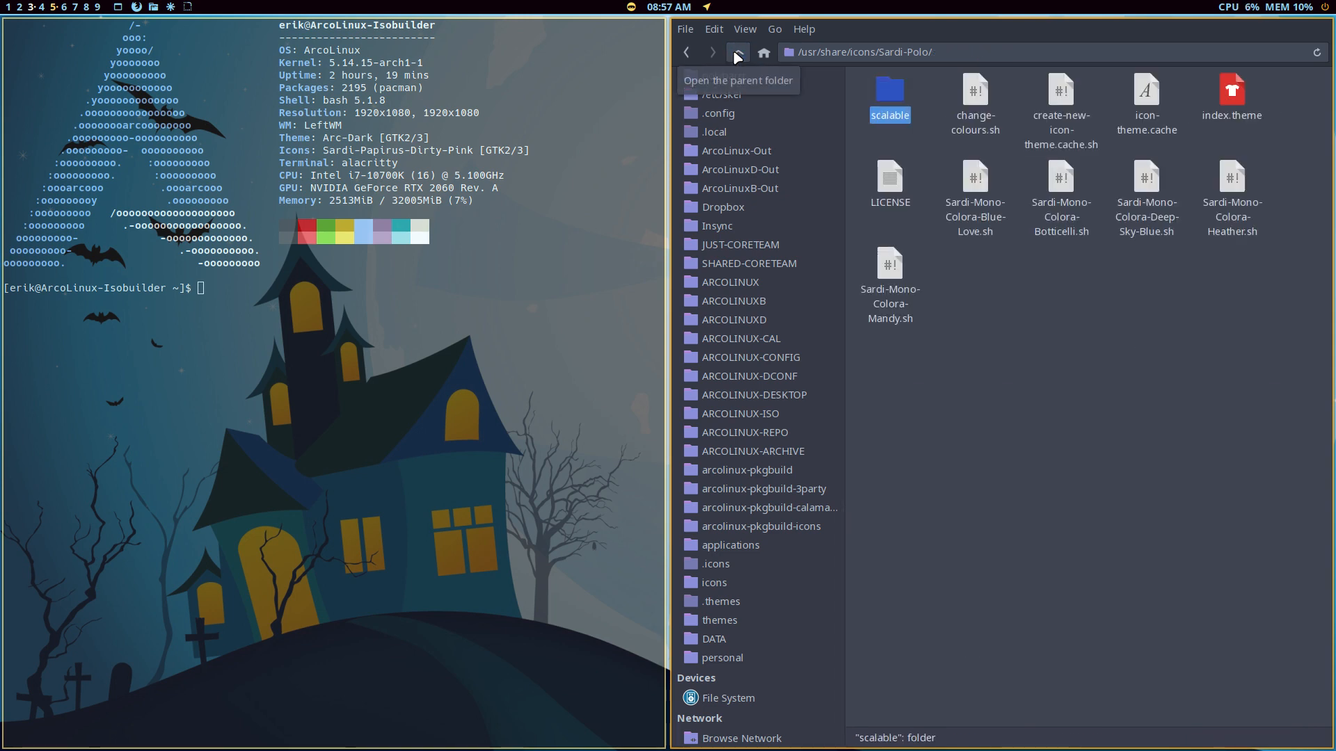
left_click(738, 55)
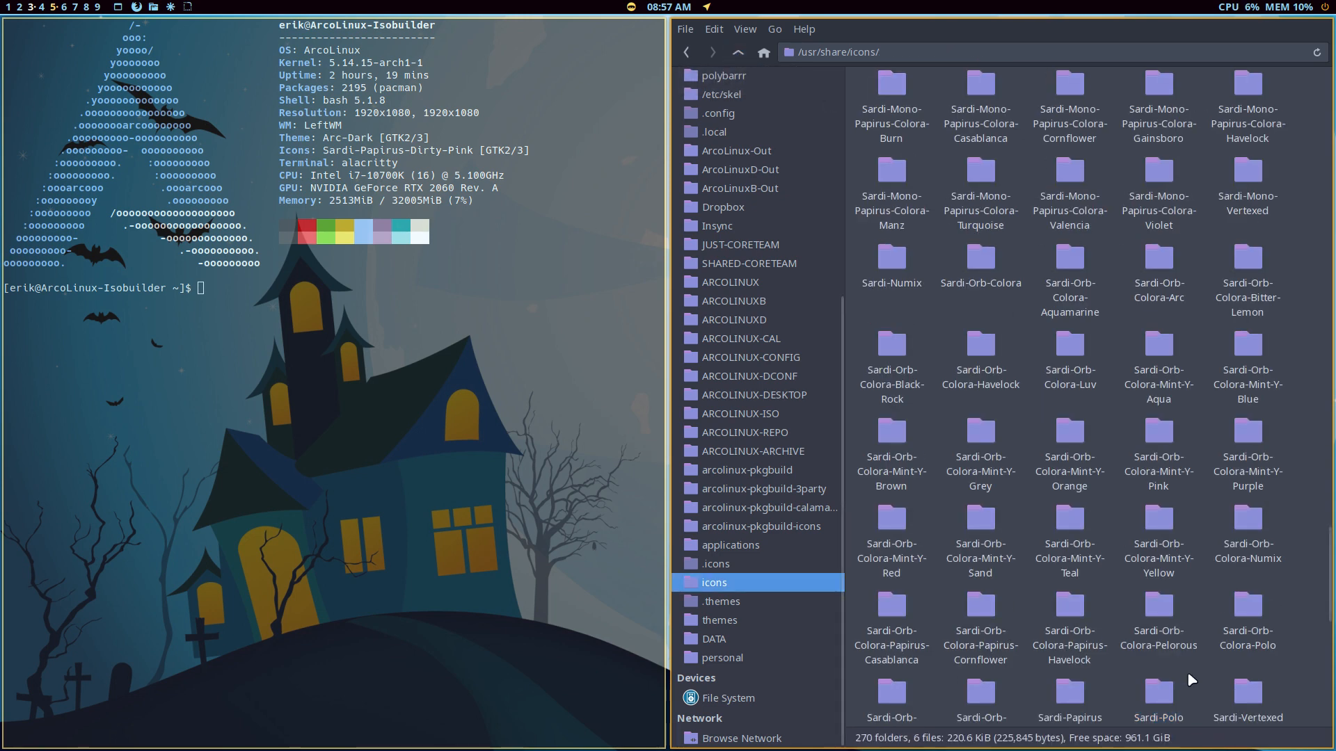
Close the terminal and try to move the Sardi-Polo folder into the home directory's .icons folder.
left_click(1161, 703)
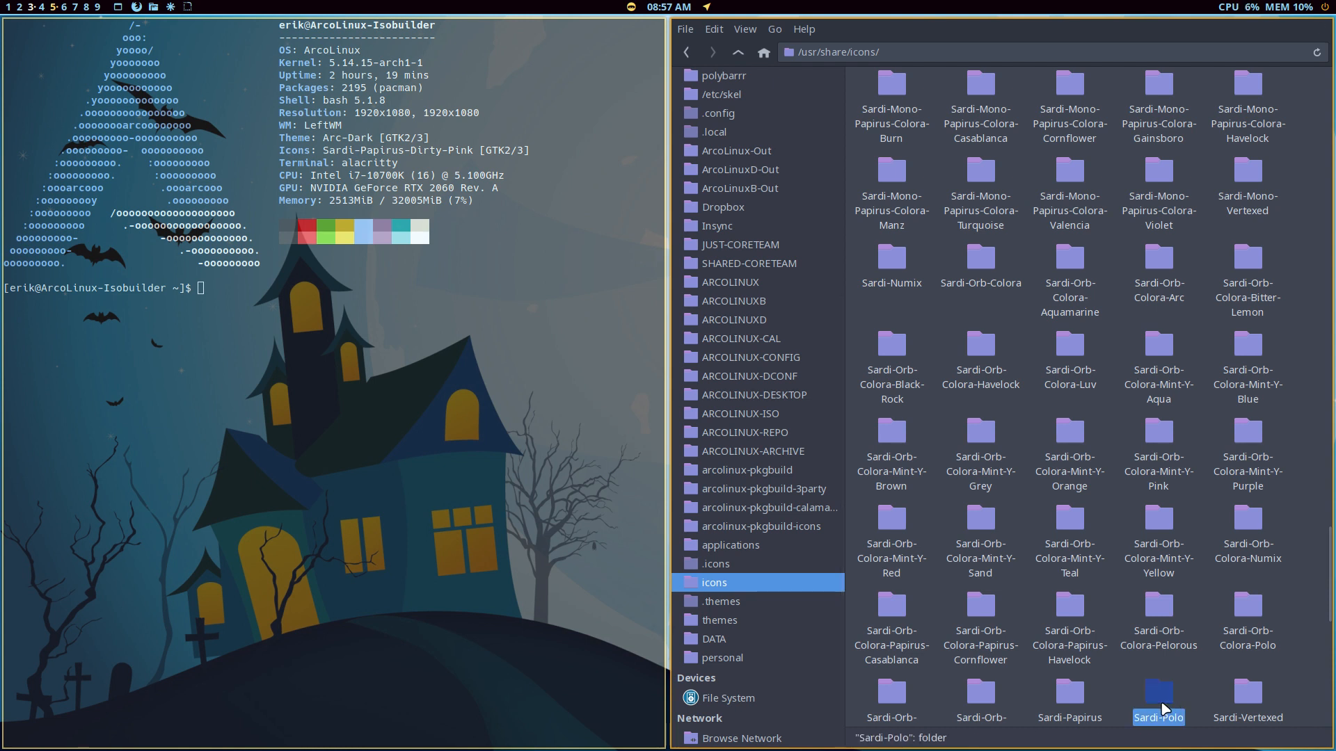
key("super+q")
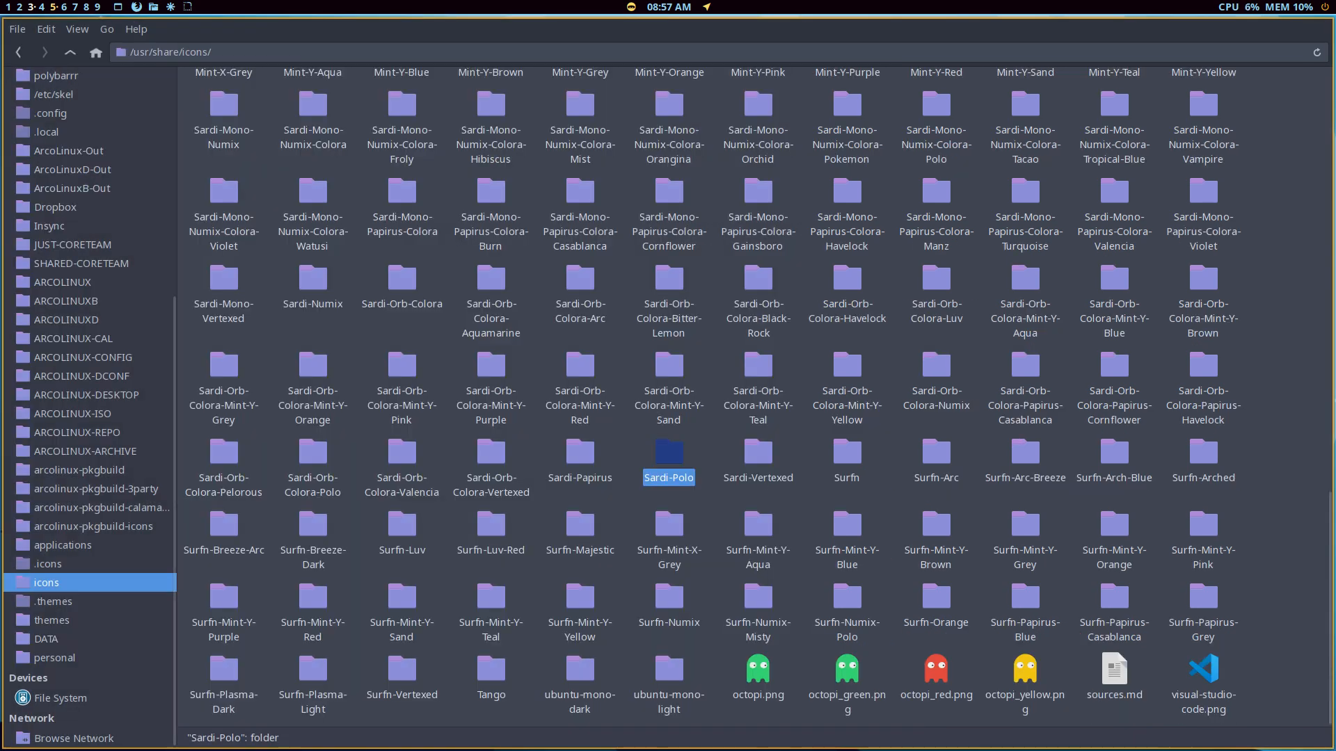
left_click(48, 564)
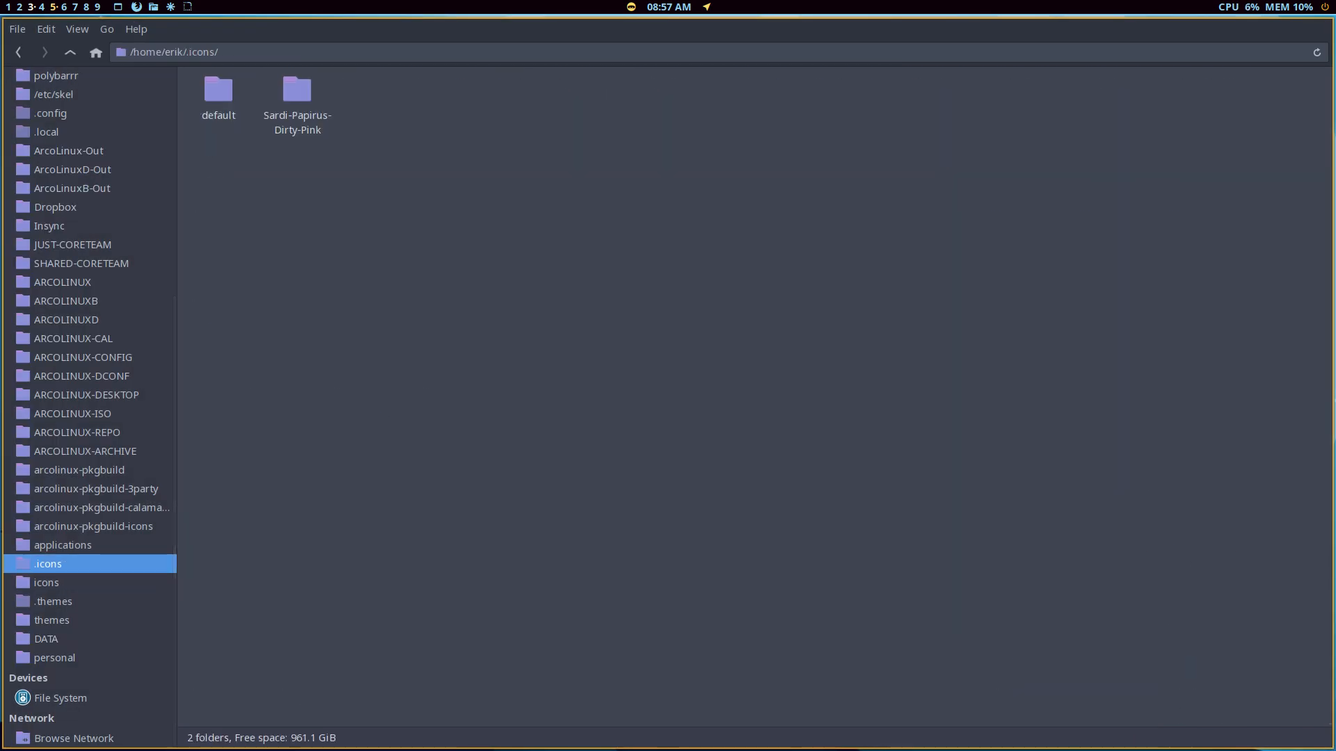
key("ctrl+v")
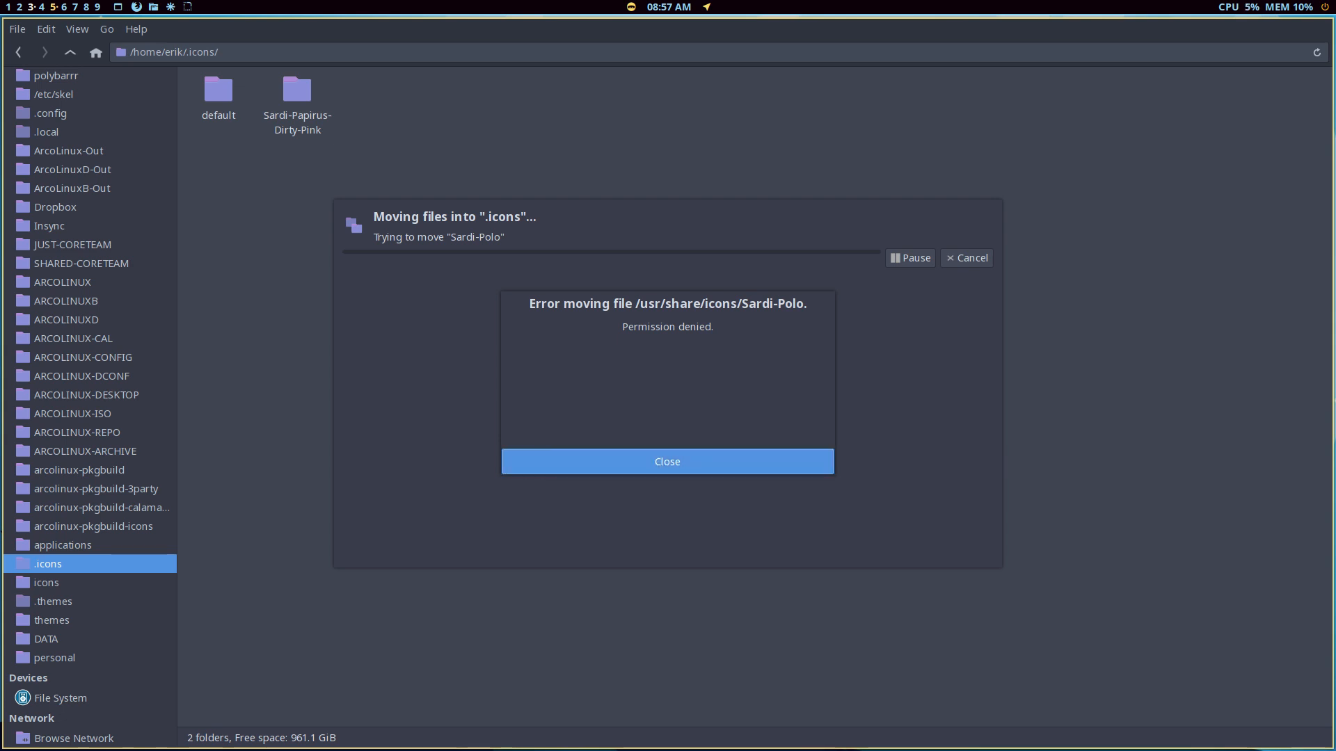
key("Return")
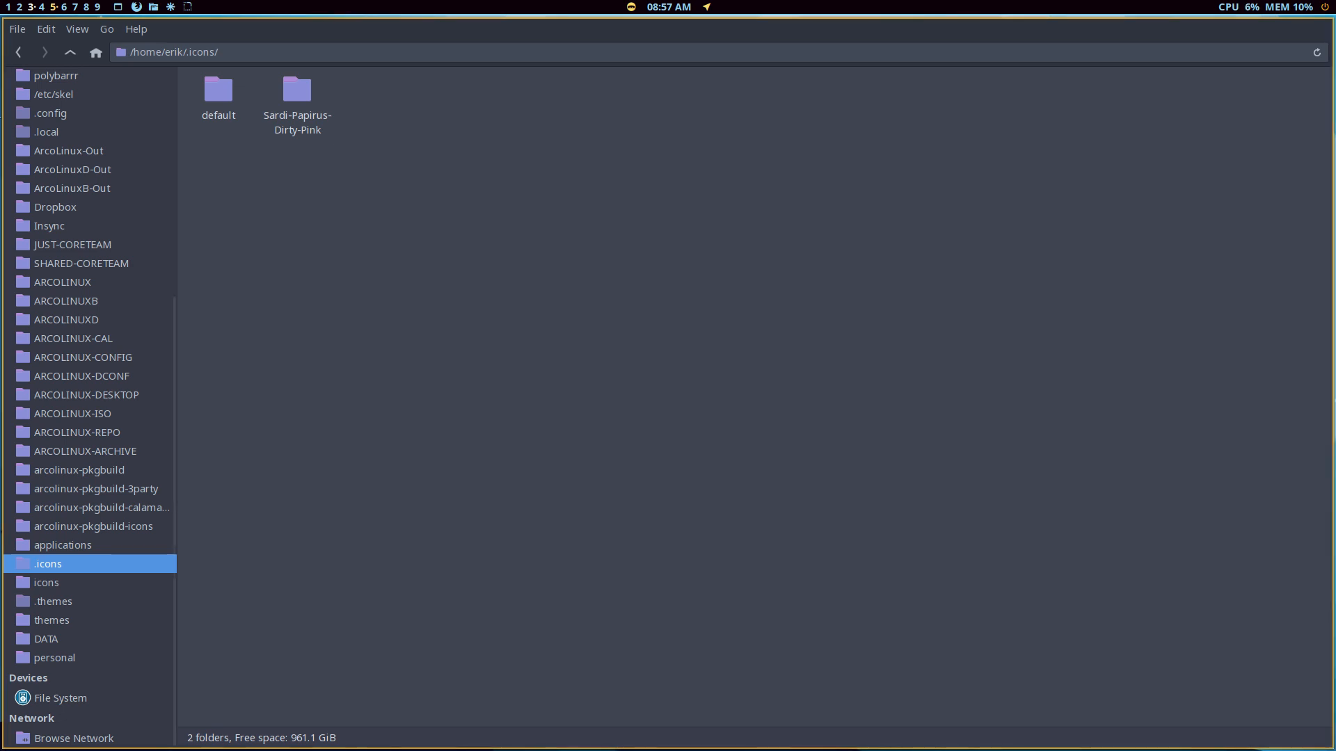
Copy the Sardi-Polo folder from /usr/share/icons to the Desktop.
left_click(19, 52)
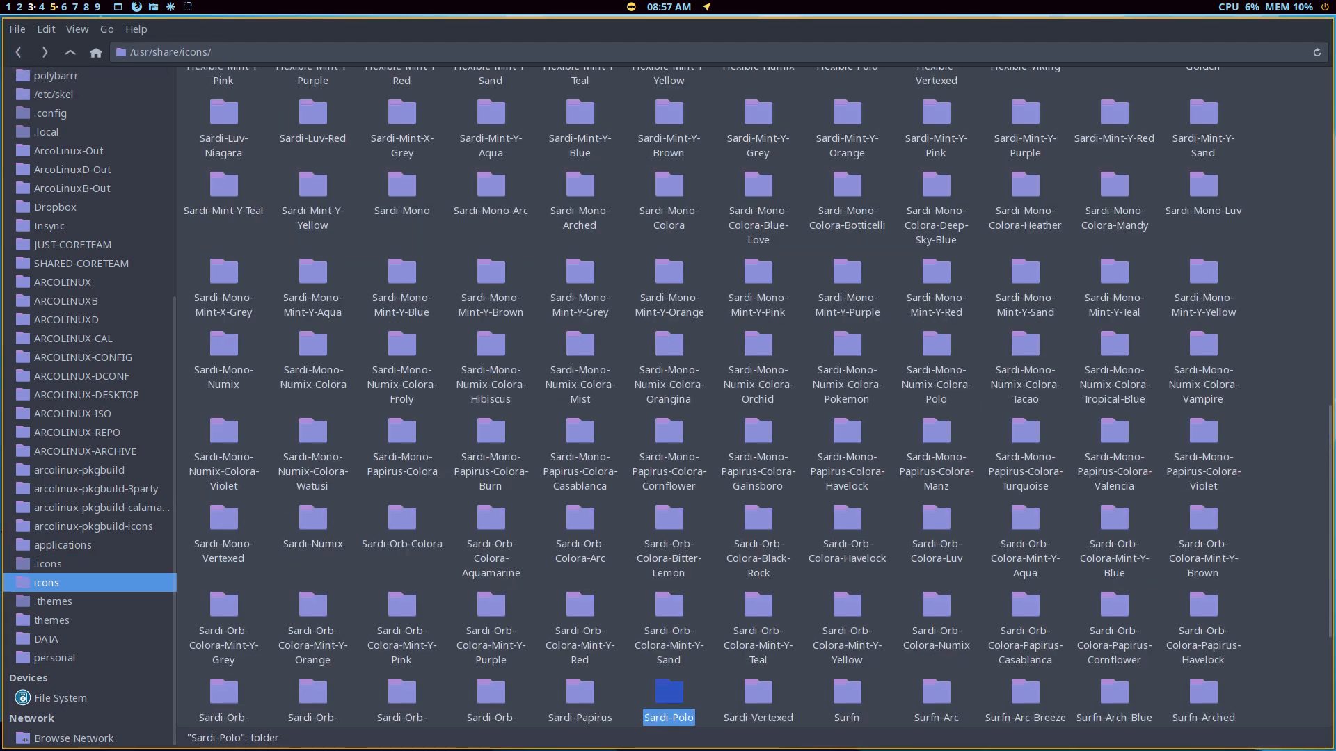
left_click(624, 689)
left_click(669, 693)
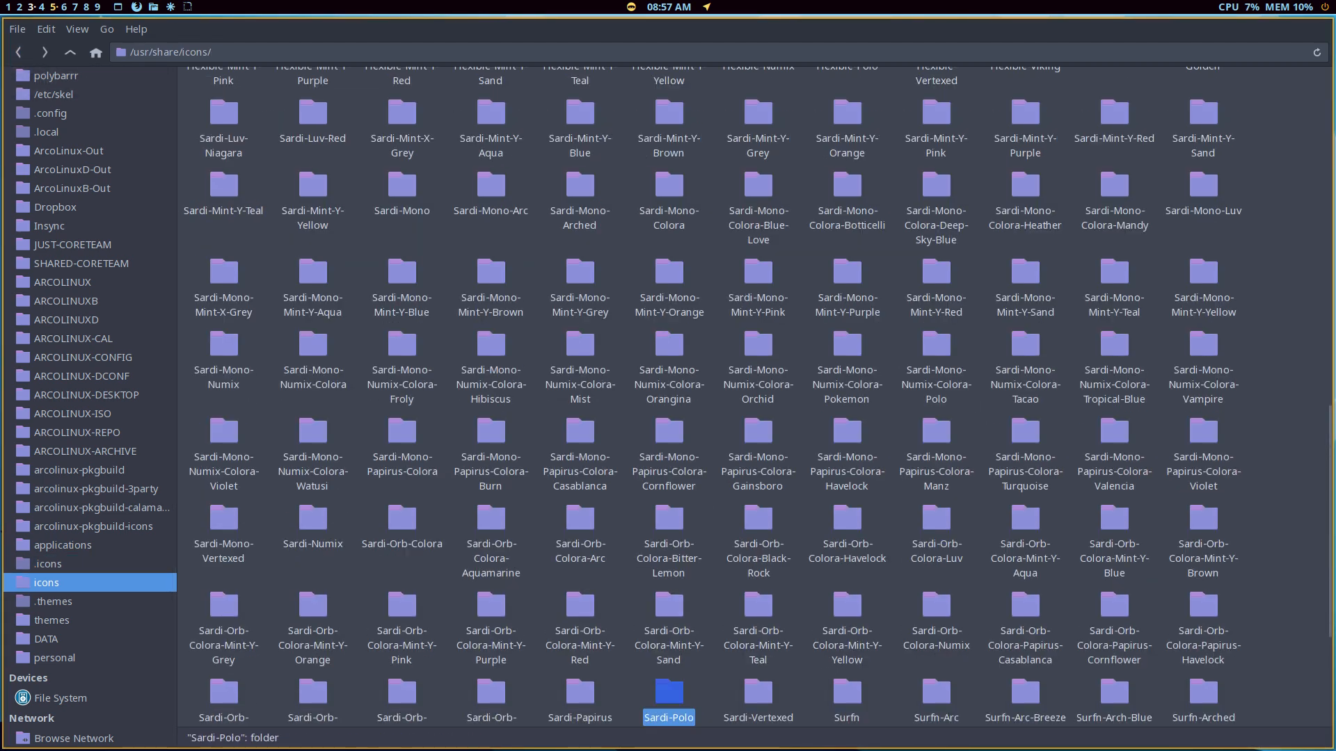
scroll(755, 397, "down", 3)
scroll(90, 410, "up", 6)
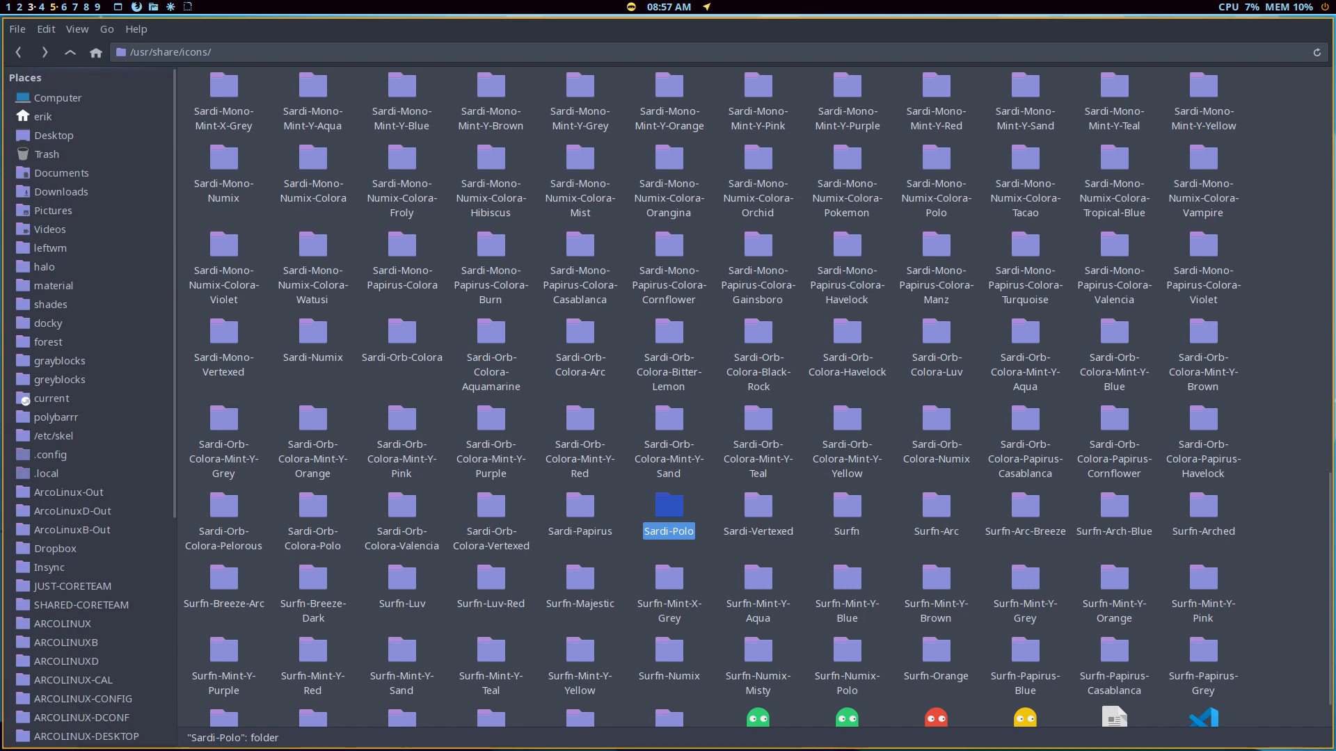
left_click(54, 135)
key("ctrl+v")
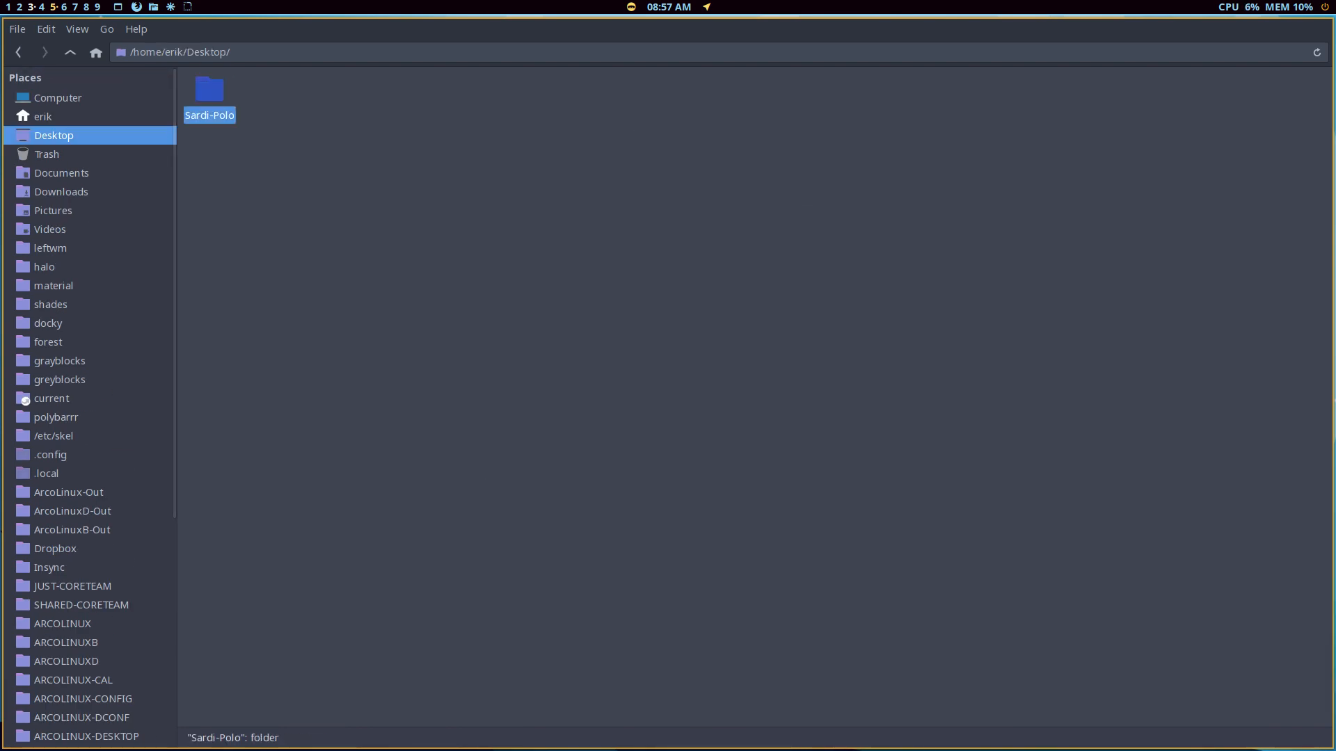
left_click(362, 230)
Open the Desktop copy of Sardi-Polo, examine the colour variables in its change-colours.sh script, and close the text editor.
double_click(209, 90)
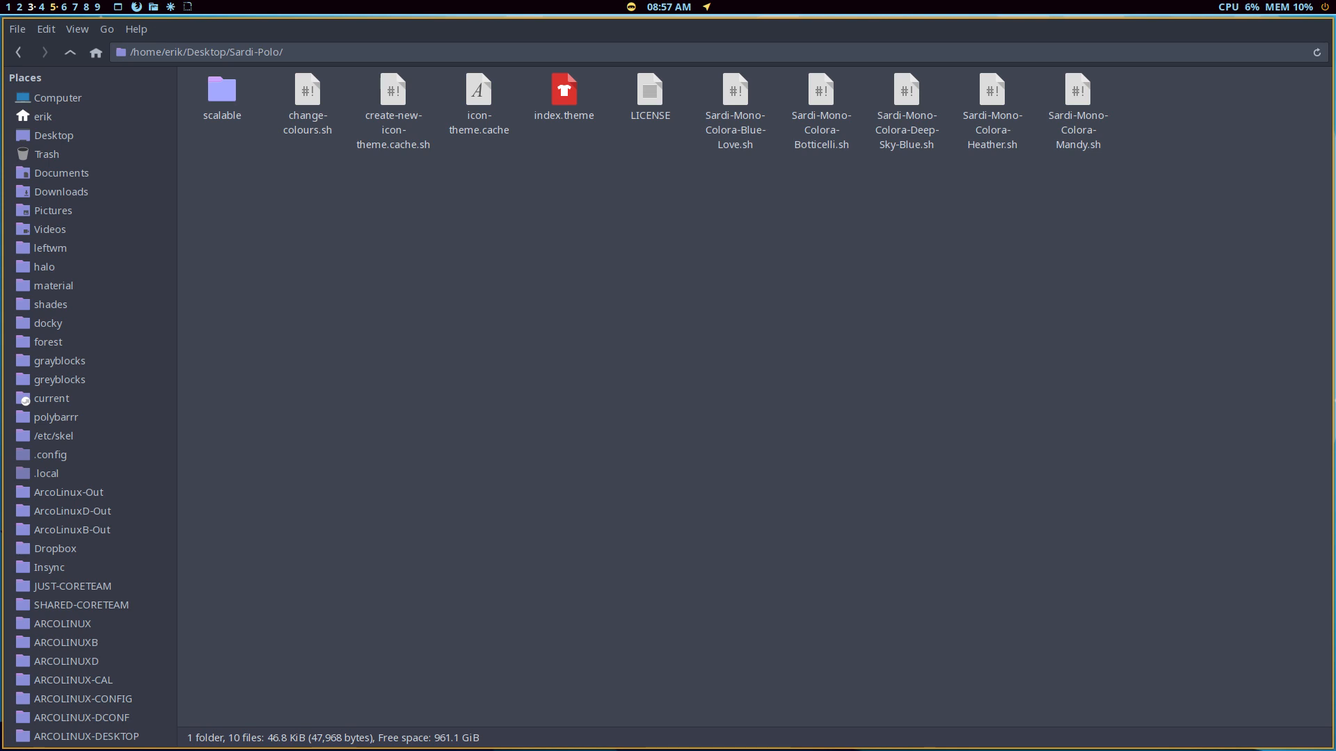
left_click(735, 92)
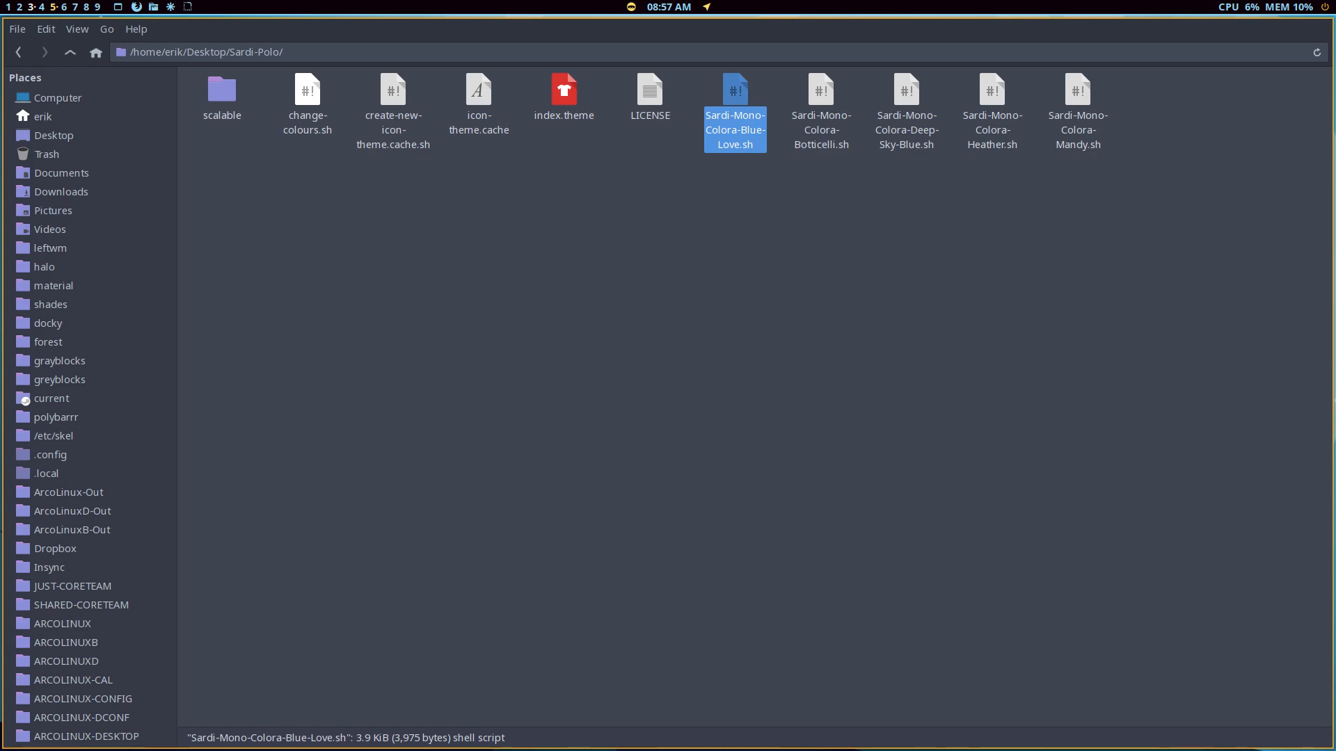
double_click(307, 94)
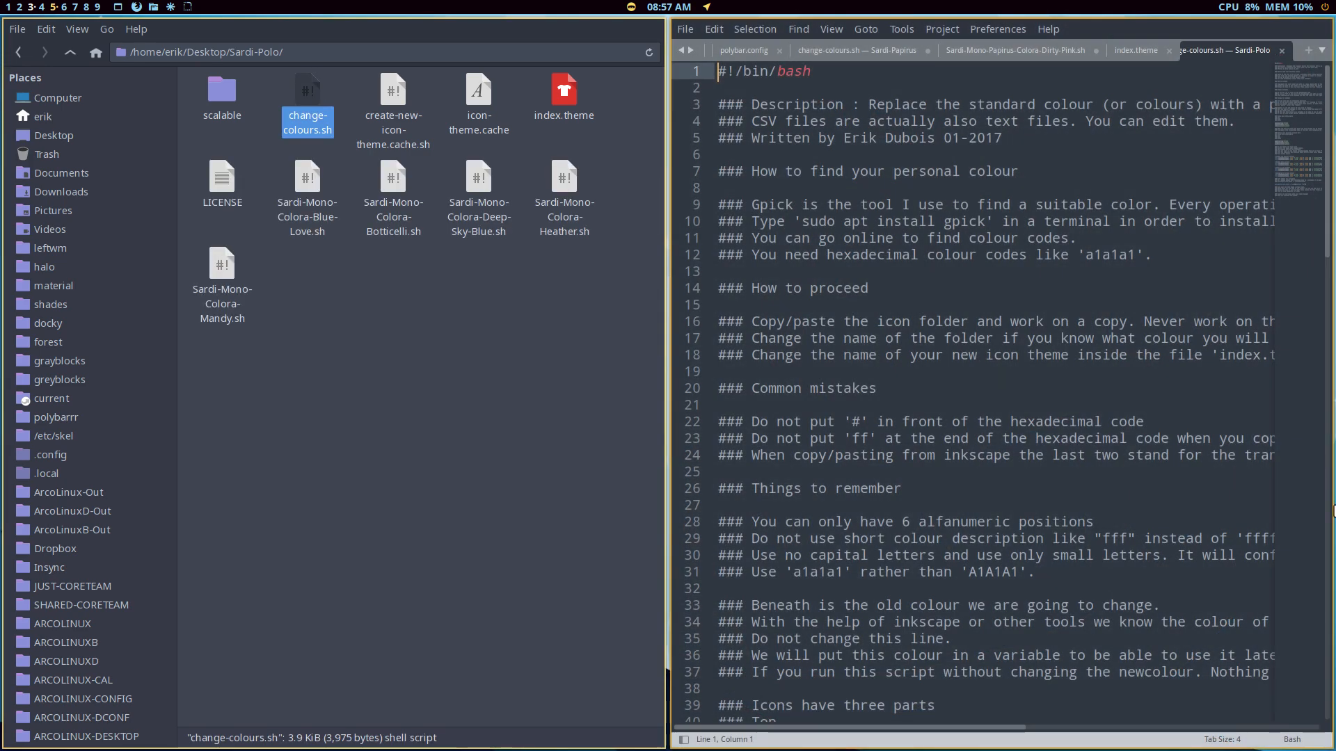
scroll(888, 501, "down", 15)
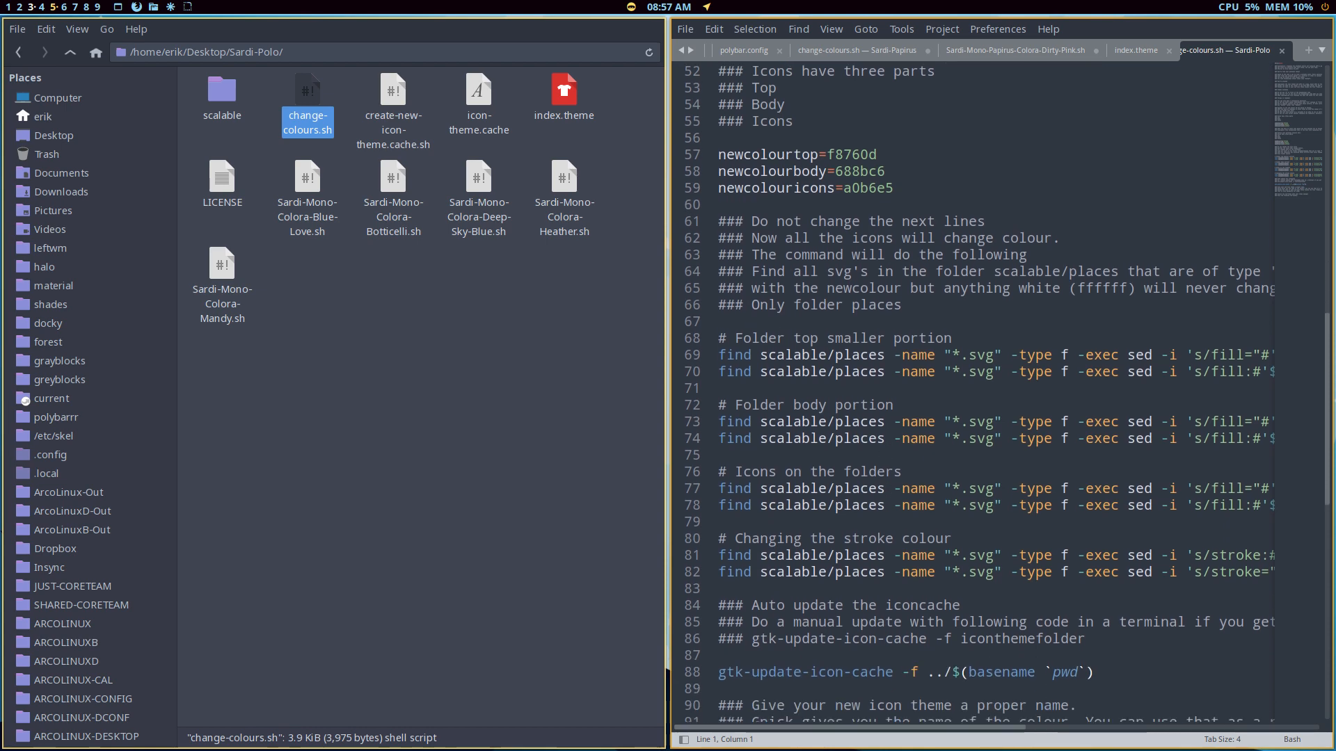
key("super+q")
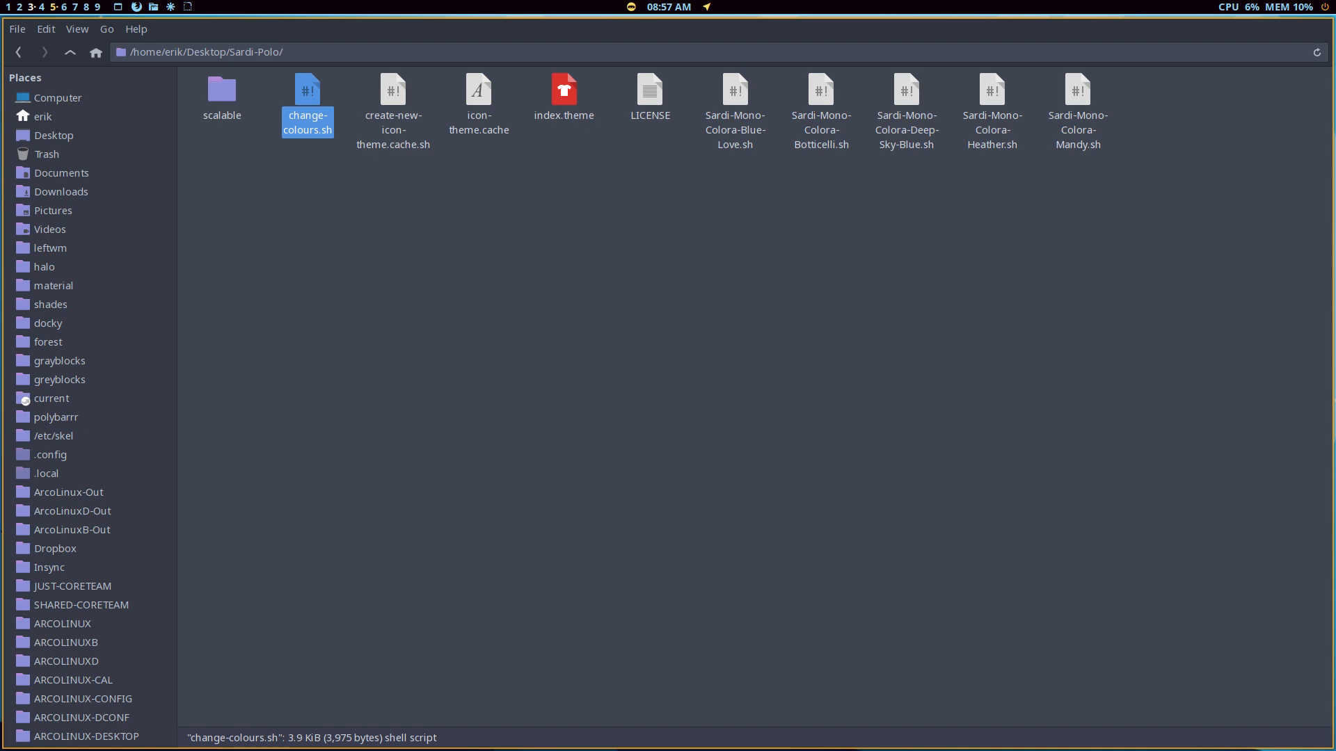
Duplicate change-colours.sh within the Sardi-Polo folder and copy the base name of the Sardi-Mono-Colora-Blue-Love.sh script.
key("ctrl+v")
left_click(487, 230)
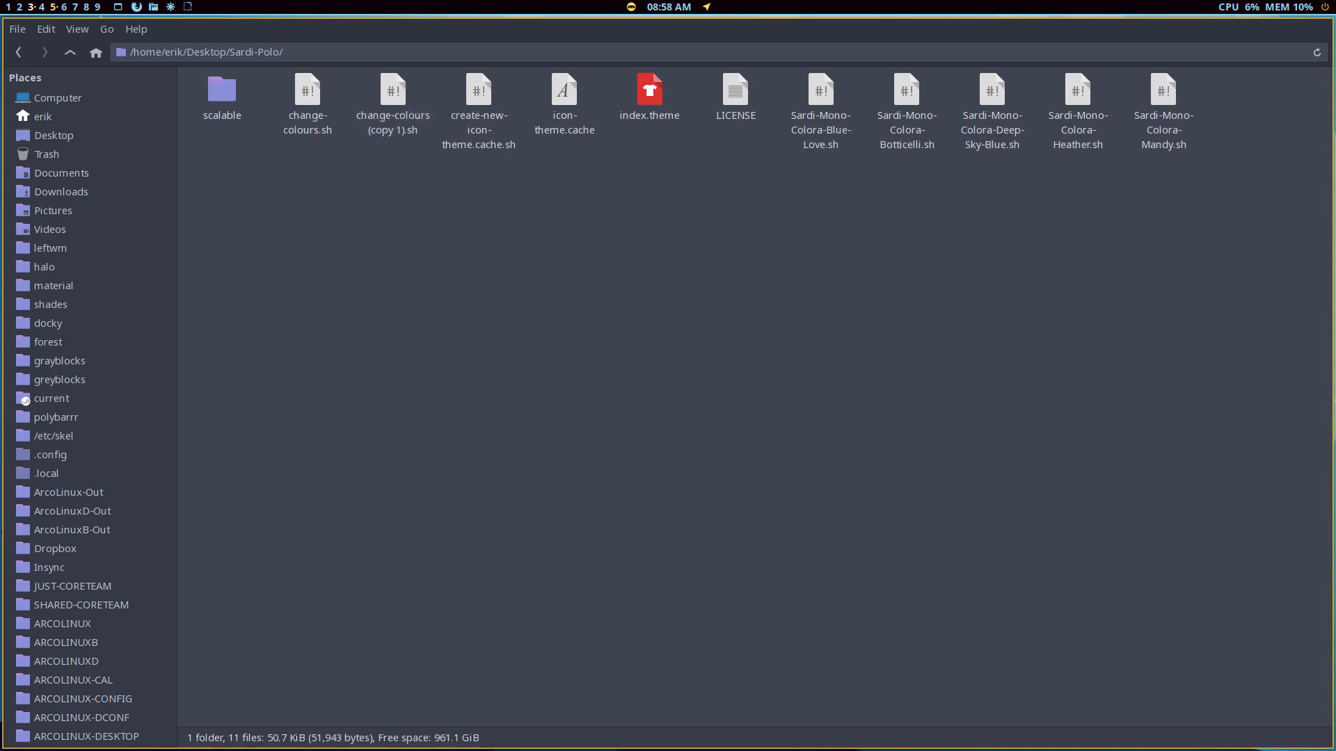
left_click(821, 90)
key("F2")
key("ctrl+c")
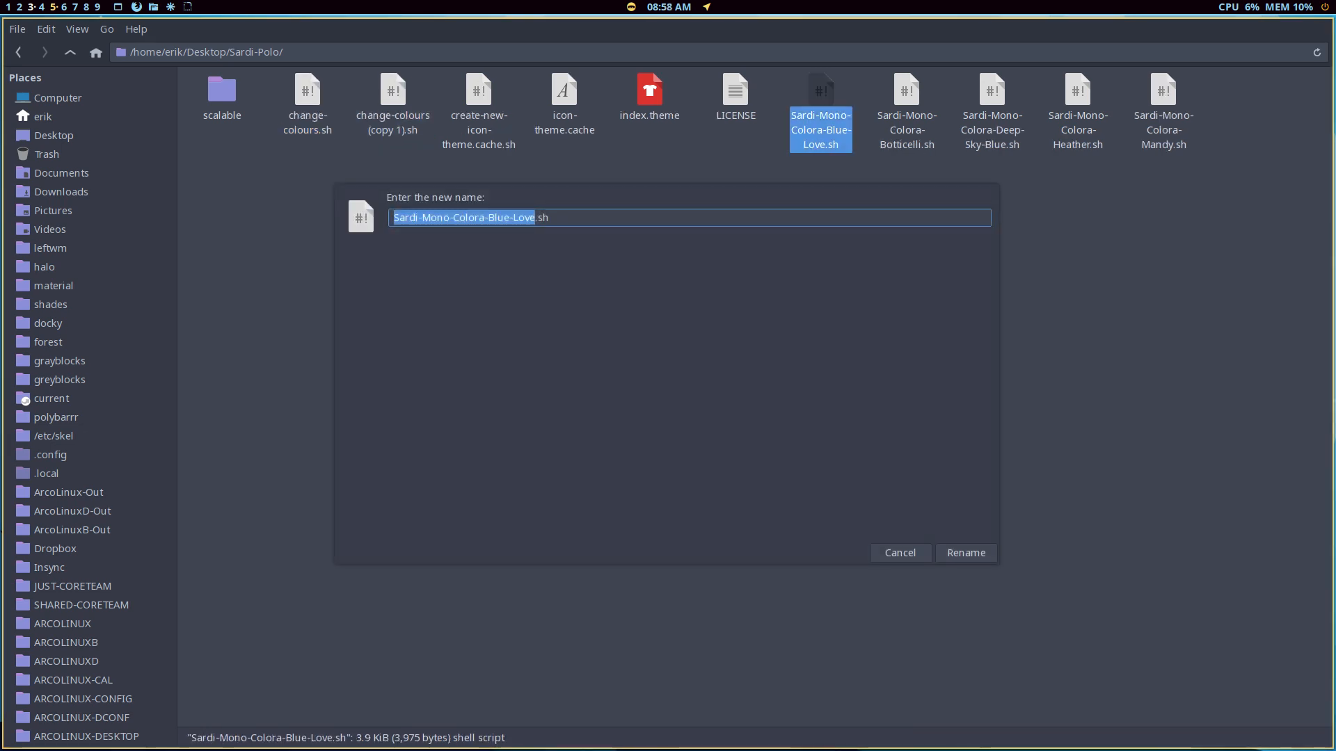
key("Escape")
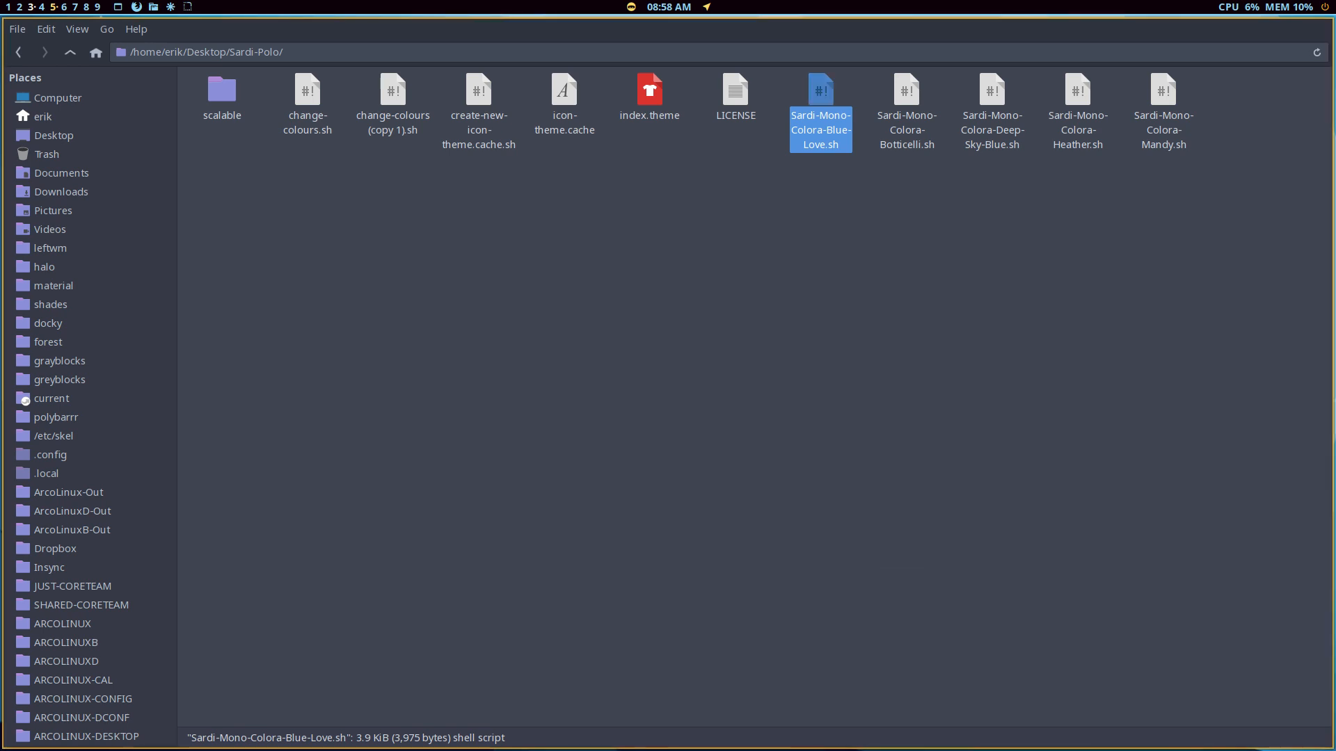
Rename the duplicated change-colours script to Sardi-Mono-Colora-Halo.sh.
left_click(393, 91)
key("F2")
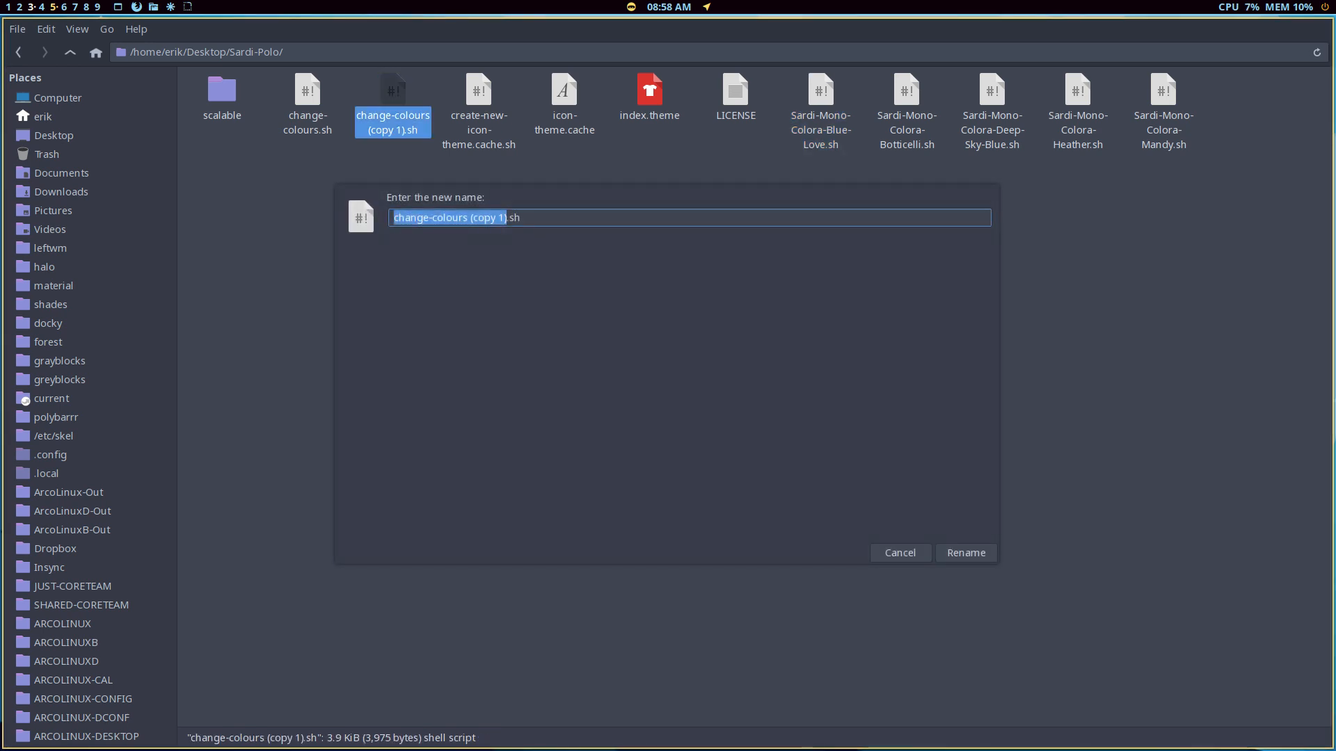
key("ctrl+v")
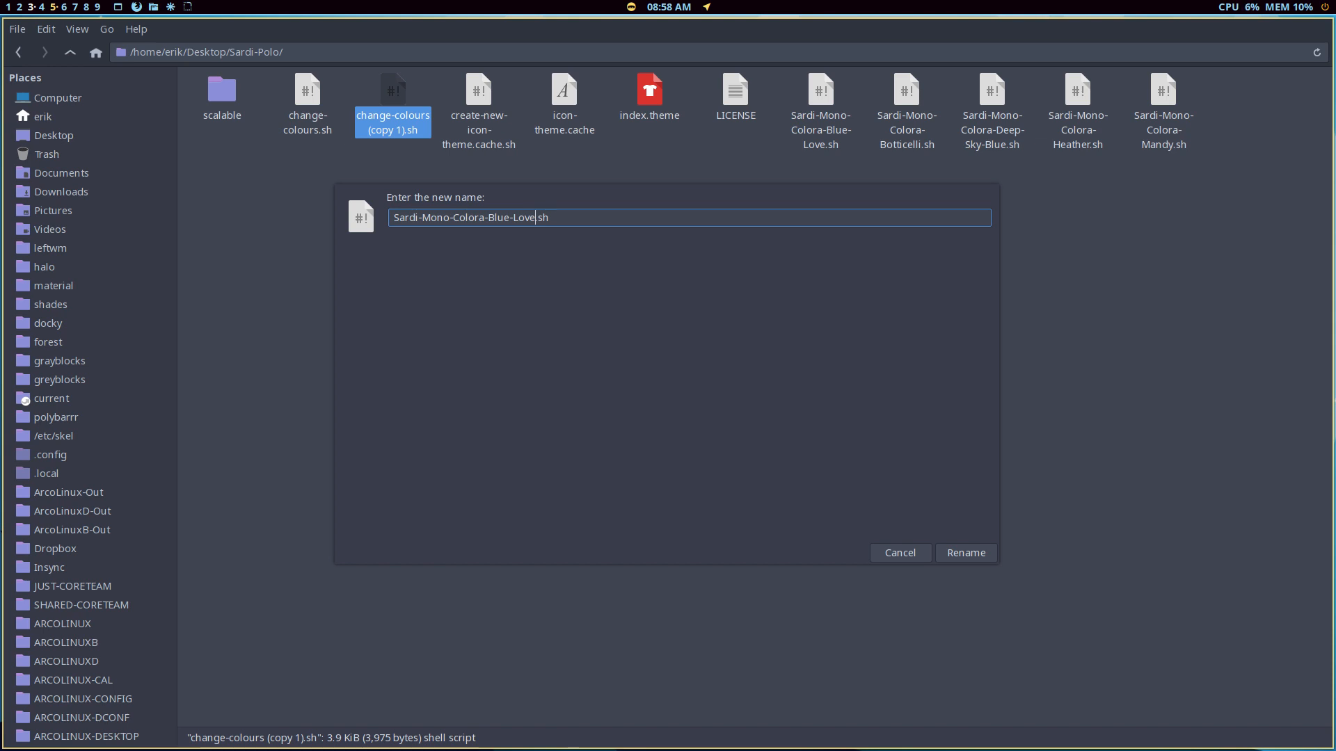
key("BackSpace")
key("BackSpace")
key("BackSpace")
key("BackSpace")
key("BackSpace")
key("BackSpace")
key("BackSpace")
key("BackSpace")
key("BackSpace")
type("Halo")
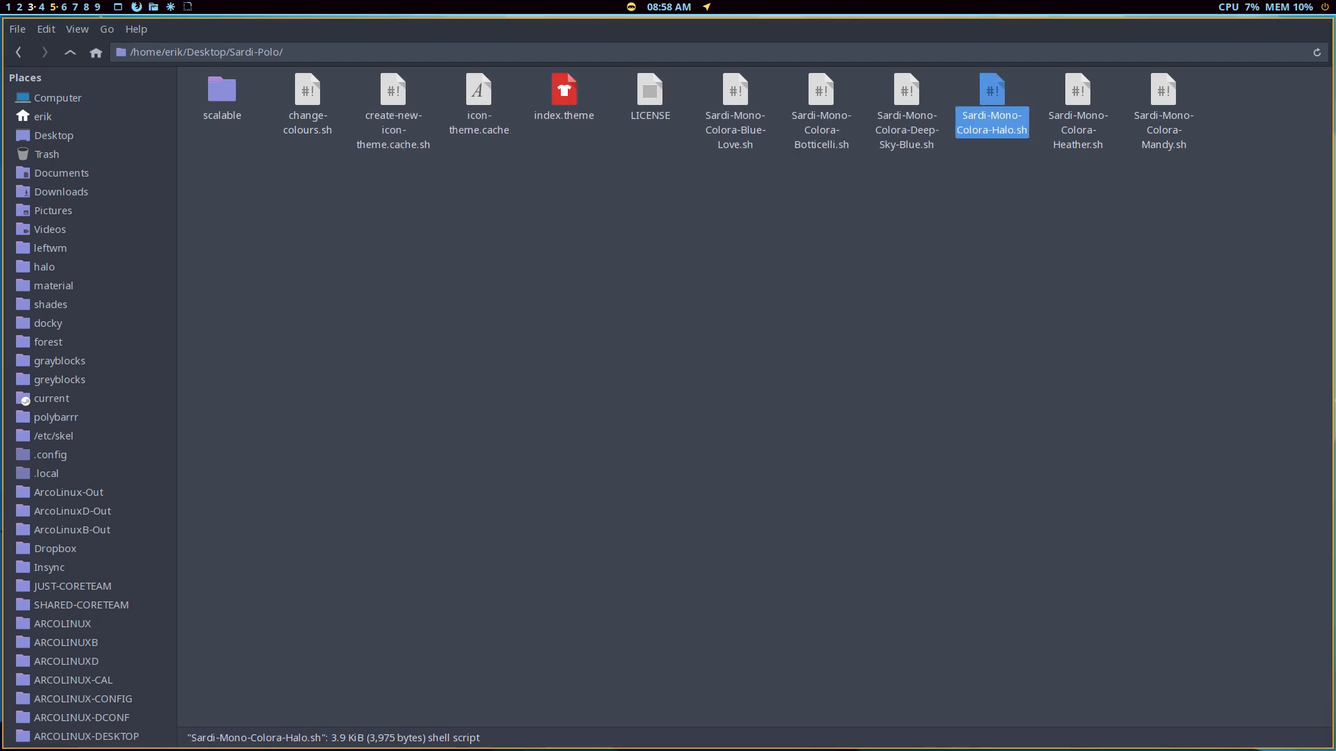
left_click(907, 319)
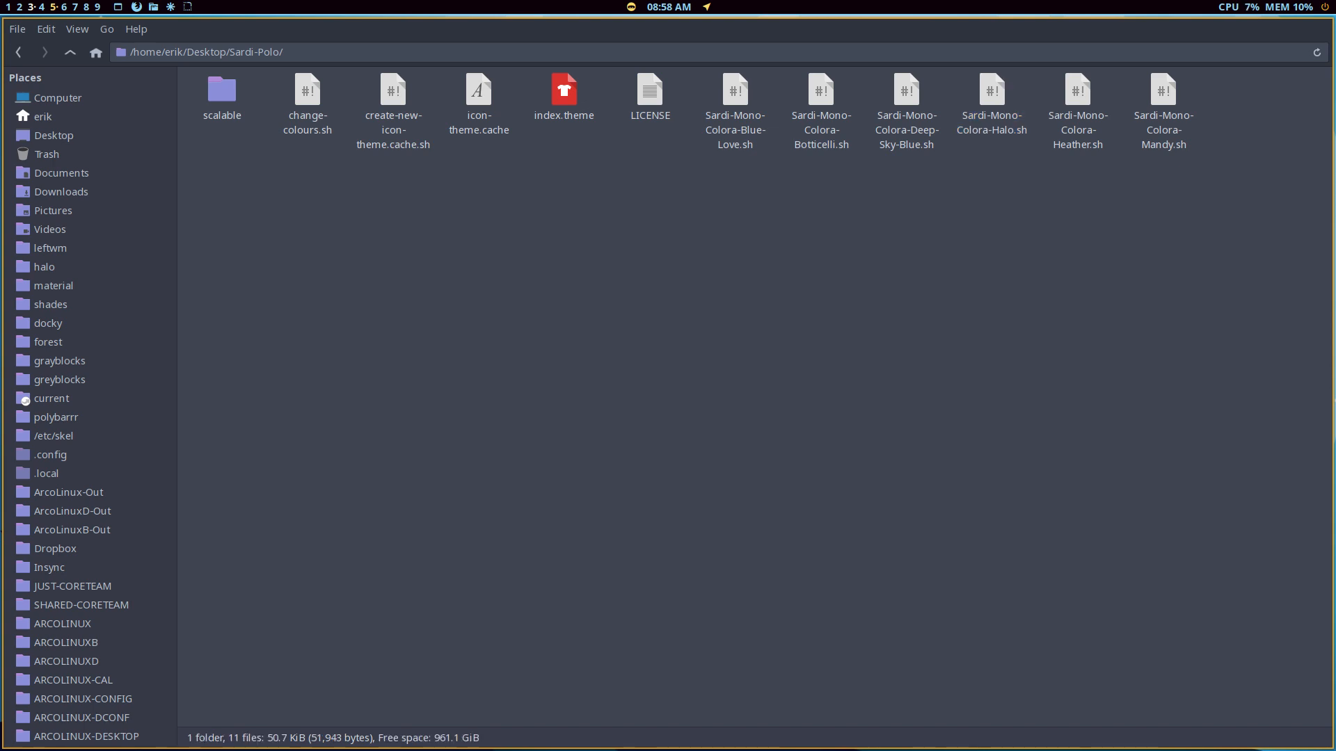
Switch to the Atom editor and view theme.toml in the halo folder of the leftwm themes.
key("super+F2")
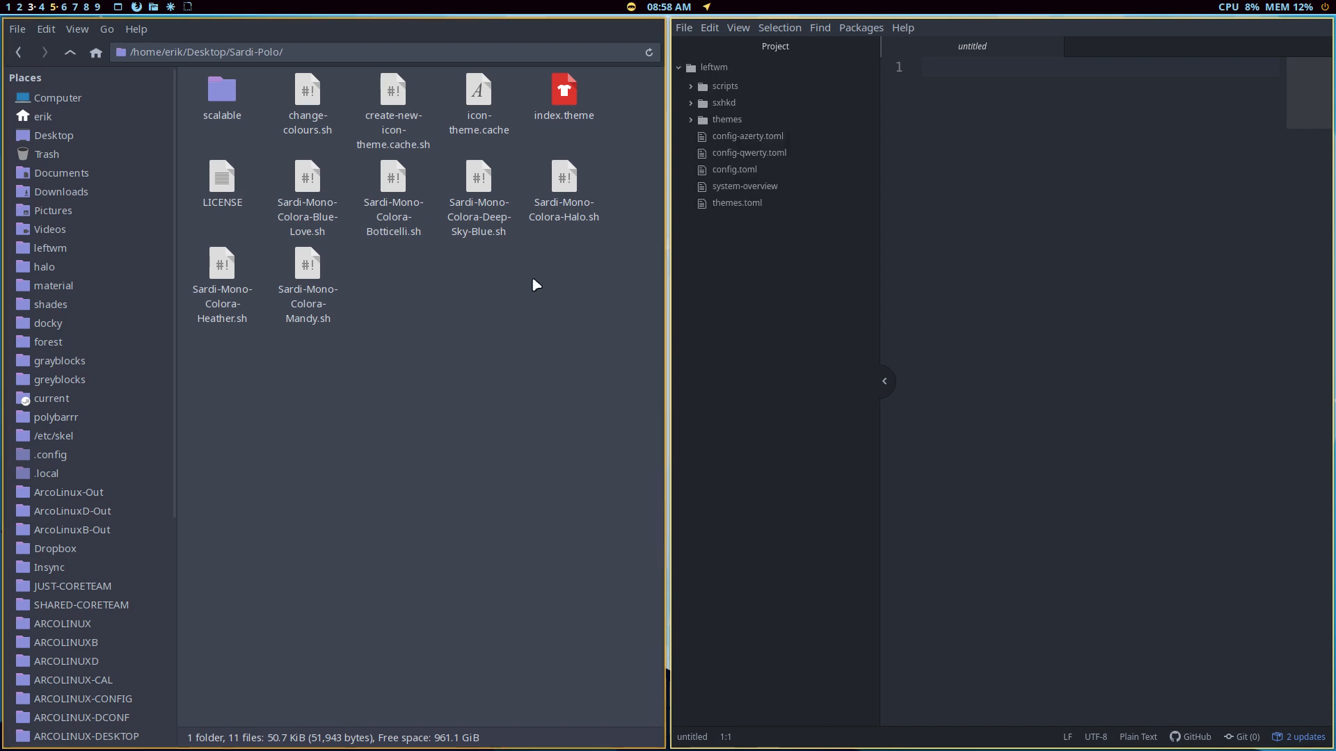
left_click(703, 121)
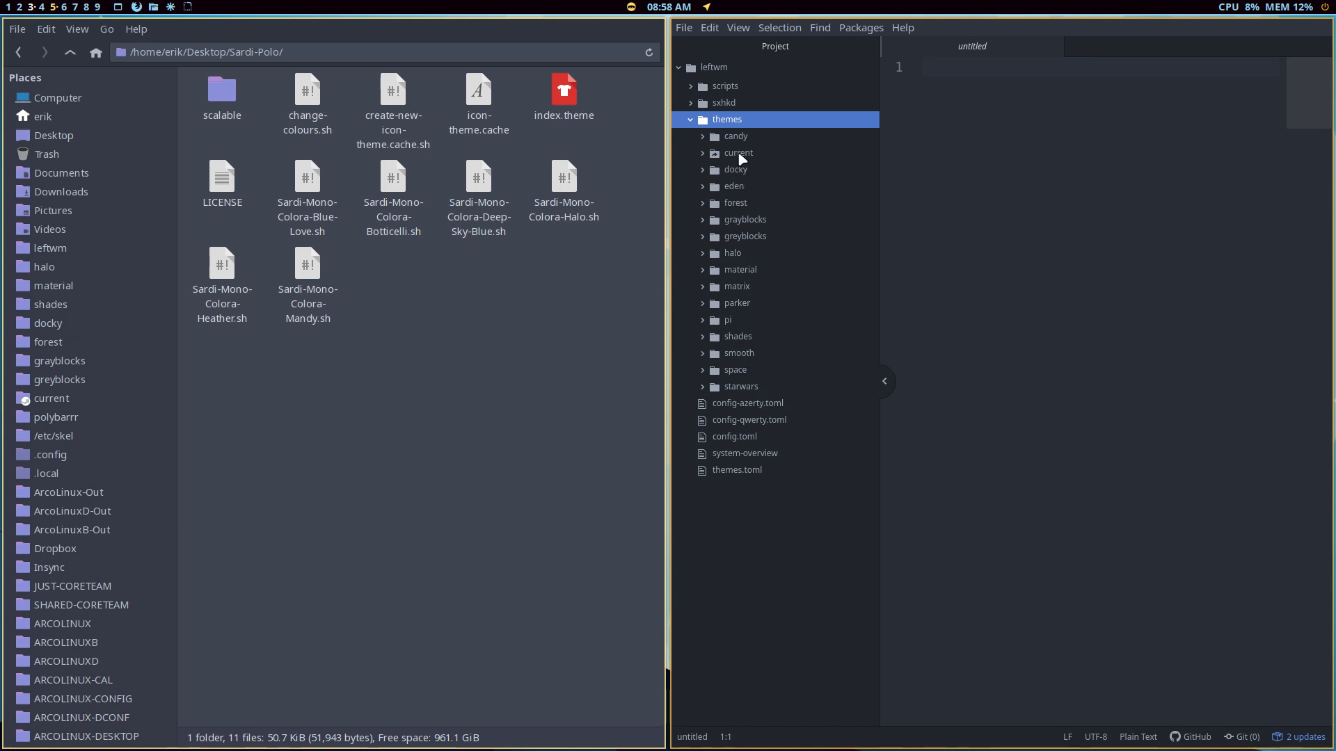
left_click(710, 254)
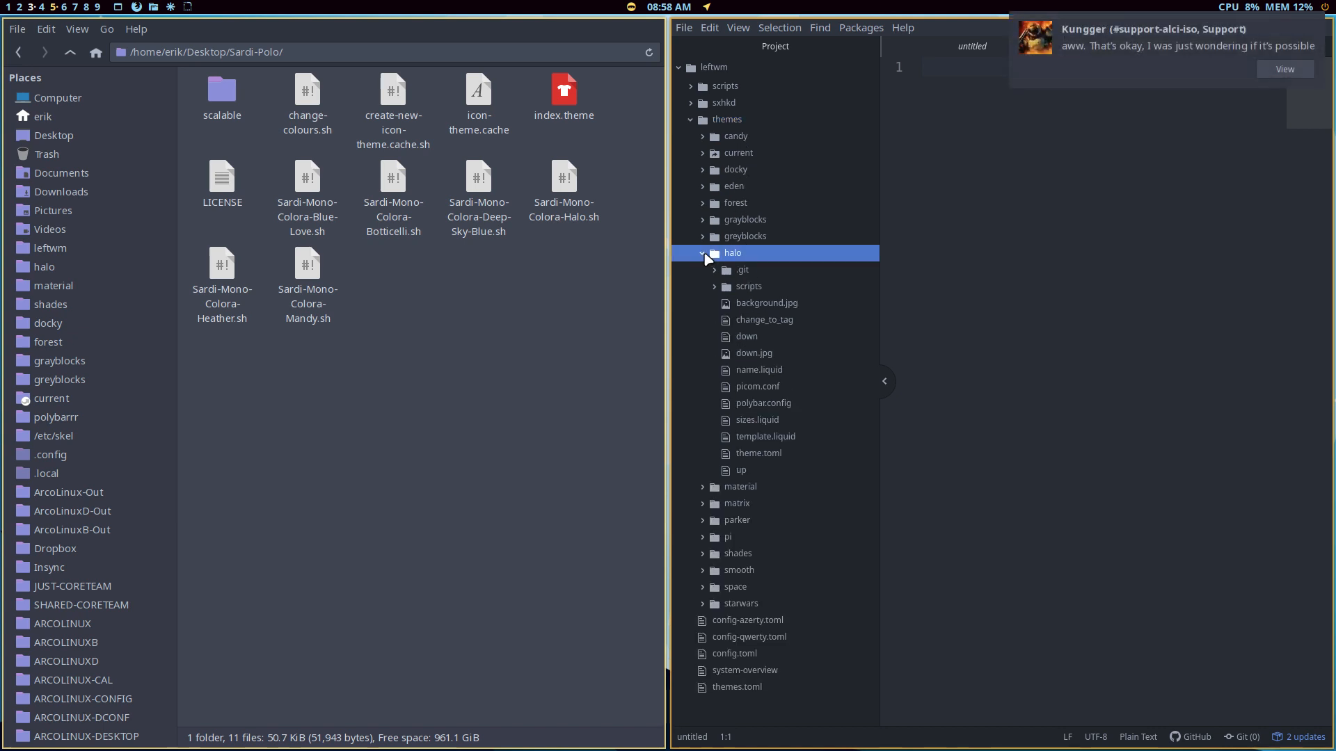
left_click(1162, 66)
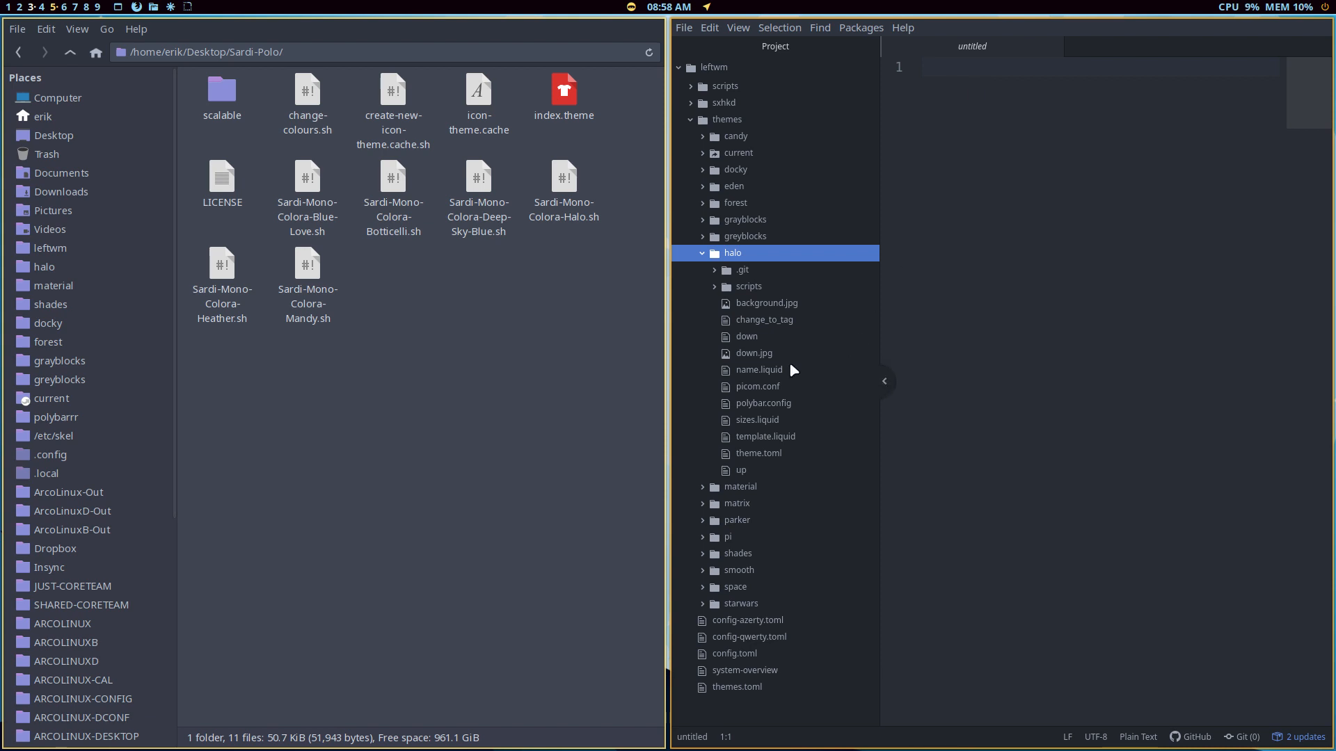
left_click(761, 453)
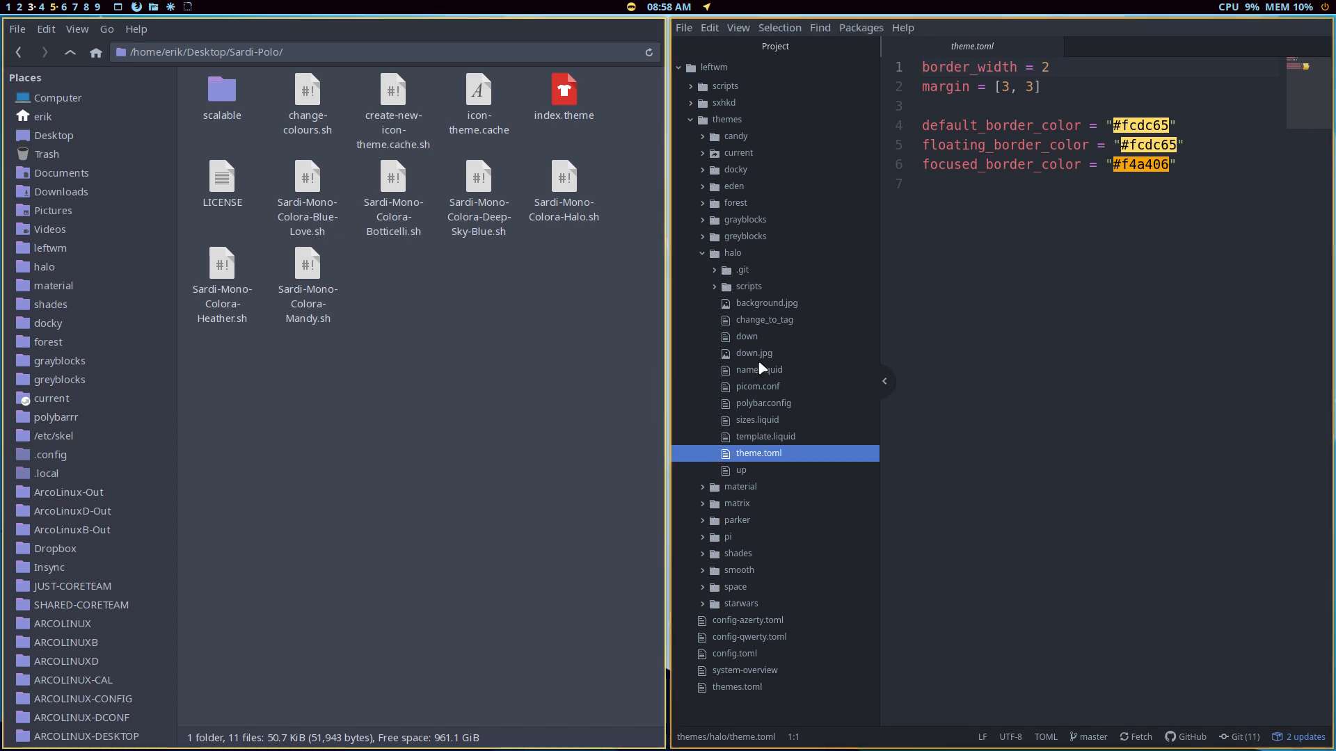
Open the halo theme's polybar.config and copy the foreground colour code 8ad5f5.
left_click(773, 387)
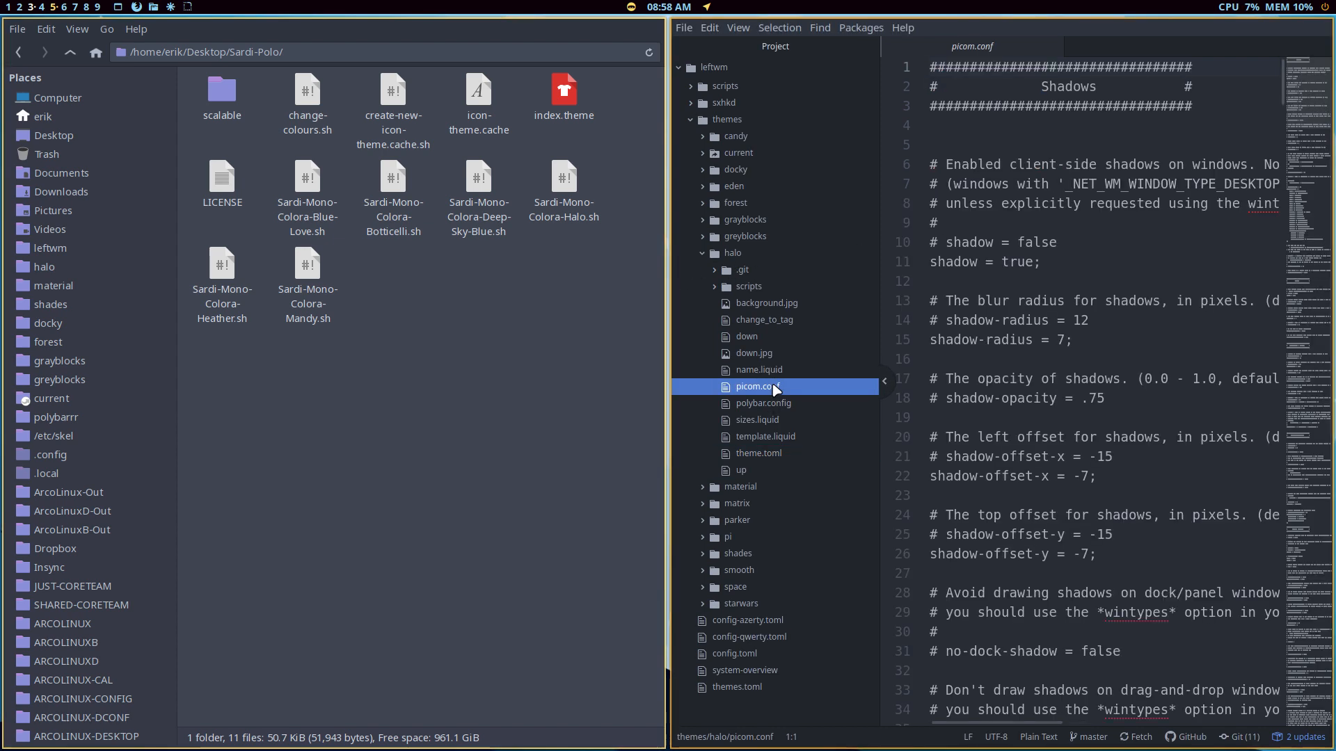
left_click(779, 408)
scroll(1103, 387, "down", 2)
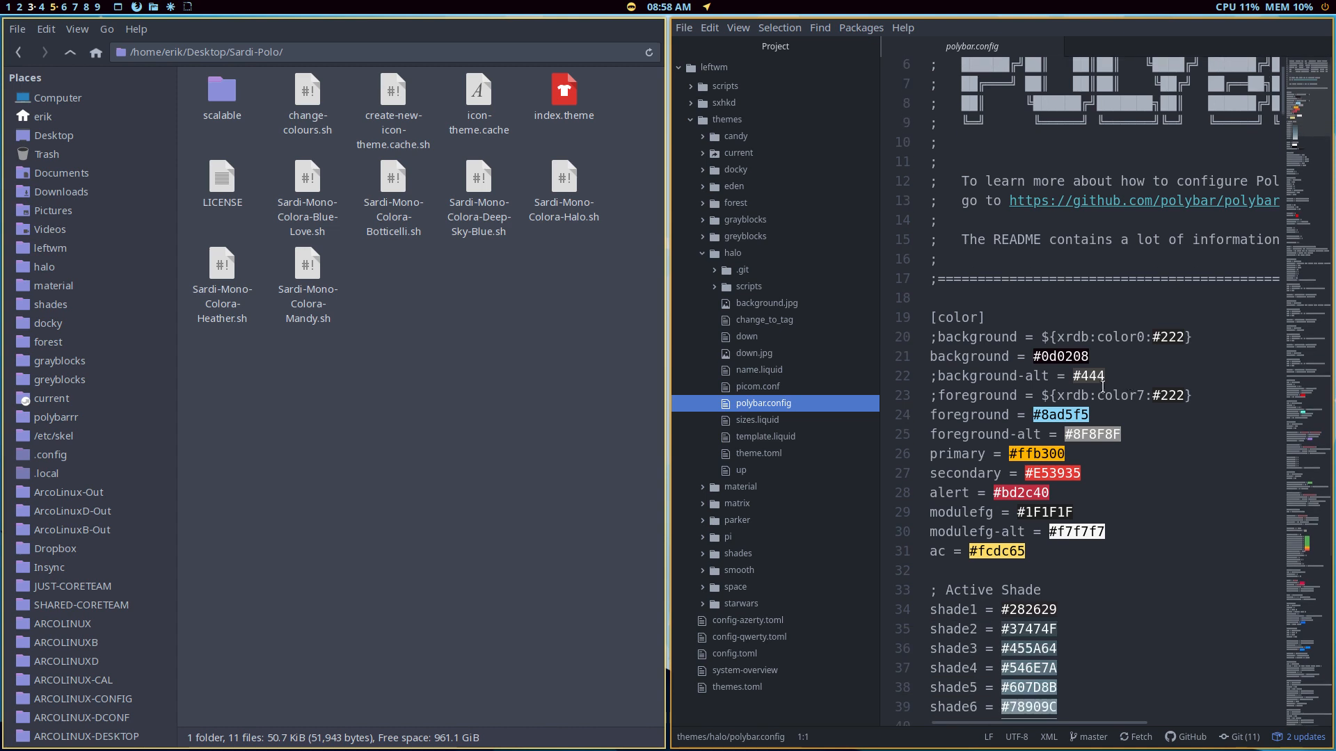
double_click(1053, 415)
key("ctrl+c")
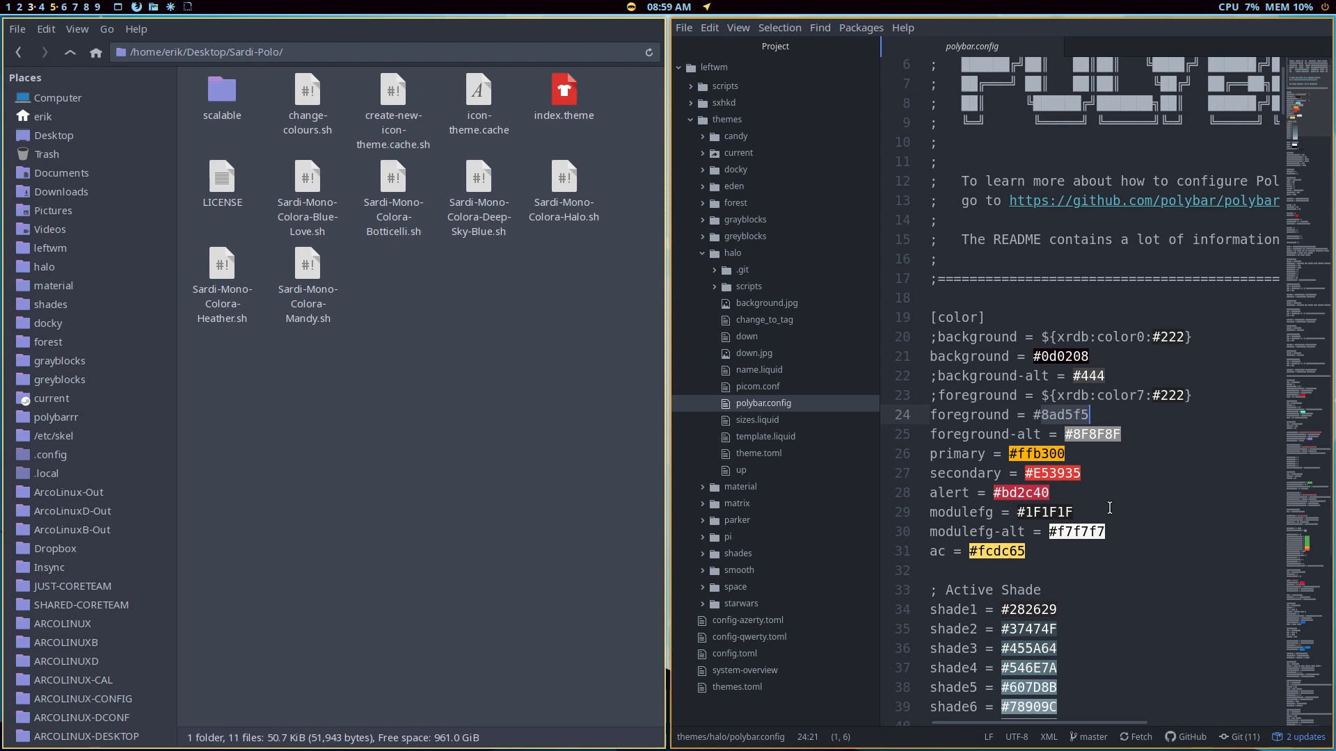
Open Sardi-Mono-Colora-Halo.sh in Atom at its old colour variables and show the Desktop theme's scalable/places icons alongside.
left_click_drag(565, 182, 1008, 216)
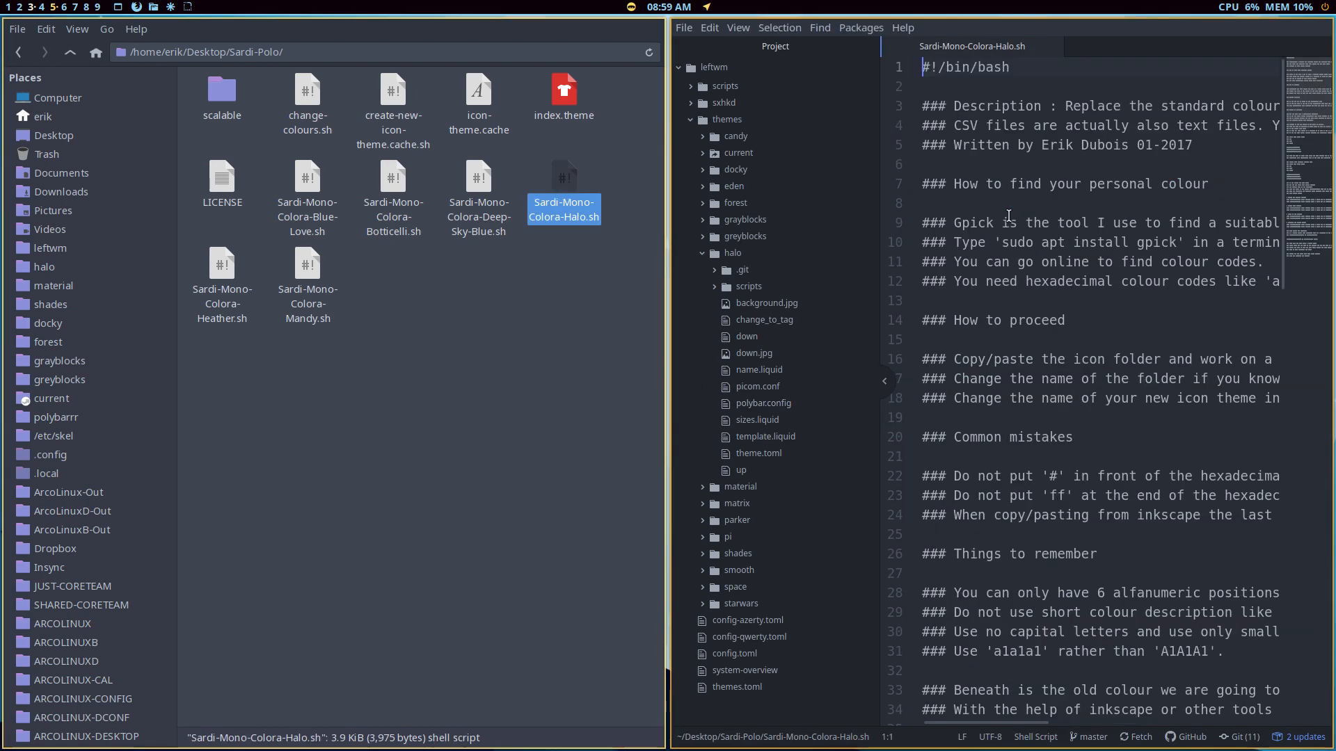
scroll(1008, 216, "down", 7)
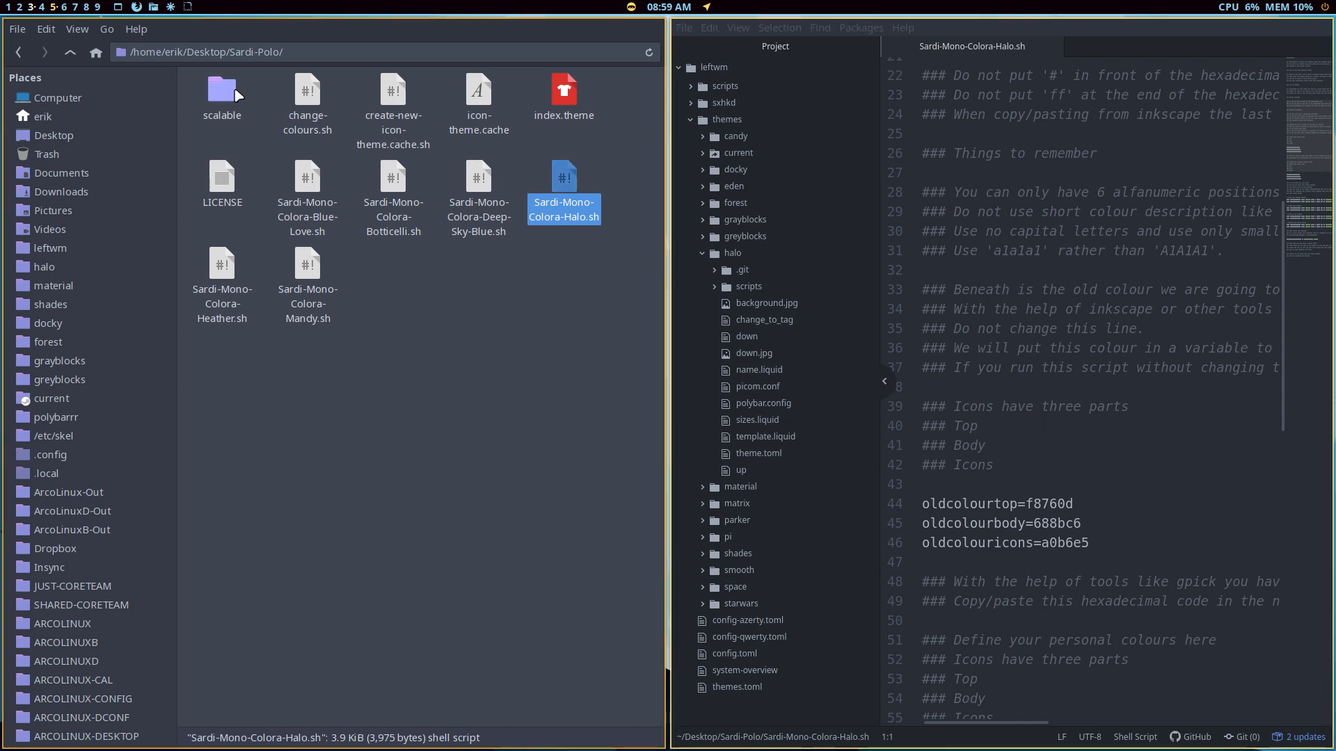
double_click(222, 92)
double_click(201, 94)
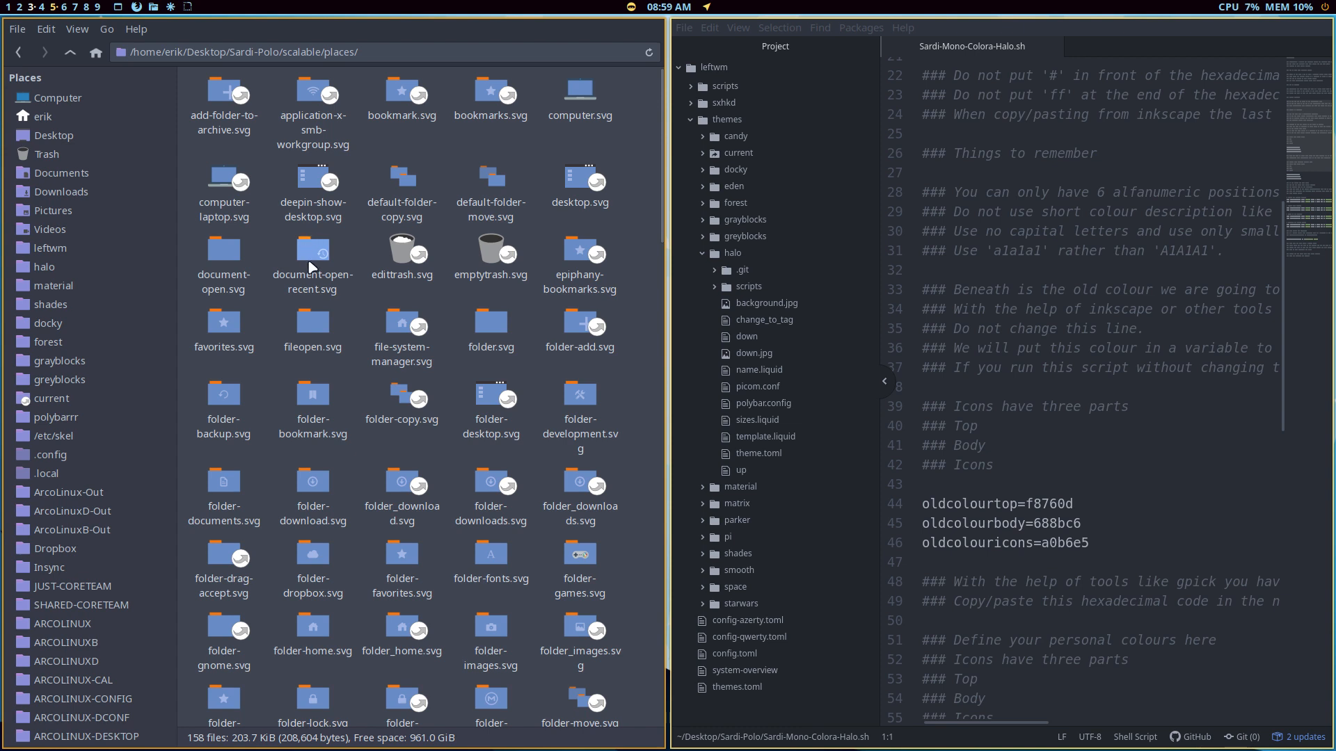
Set oldcolourbody to 8ad5f5 in Sardi-Mono-Colora-Halo.sh and save the script.
double_click(1056, 526)
key("ctrl+v")
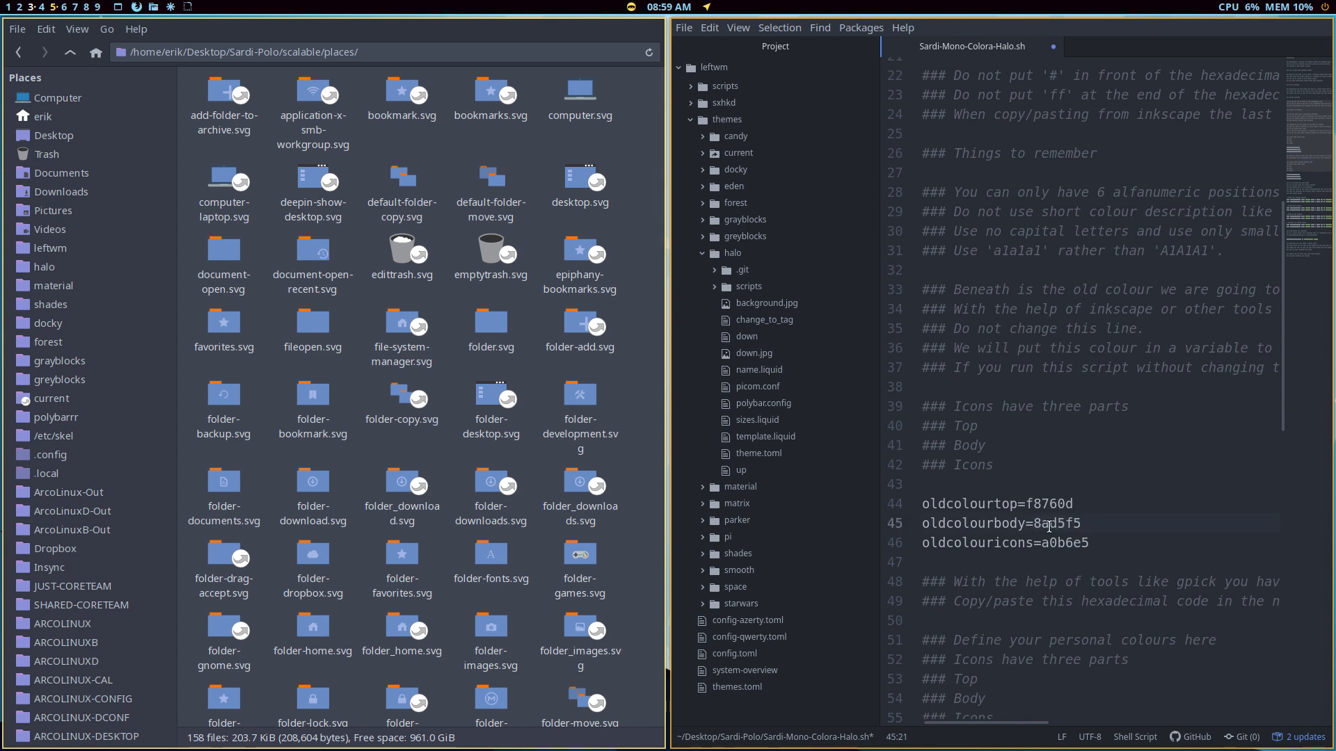
key("ctrl+s")
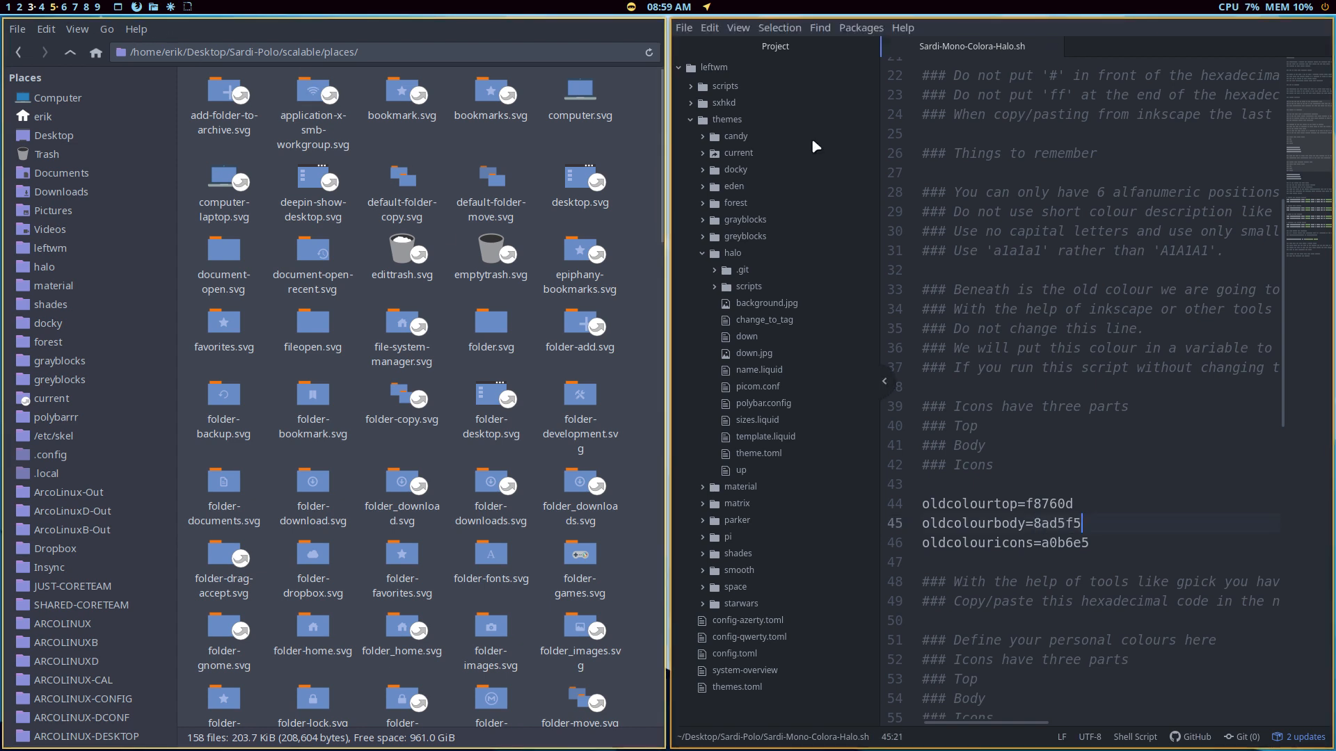
Reopen the halo theme's polybar.config and copy the foreground colour #8ad5f5 including its hash sign.
left_click(785, 407)
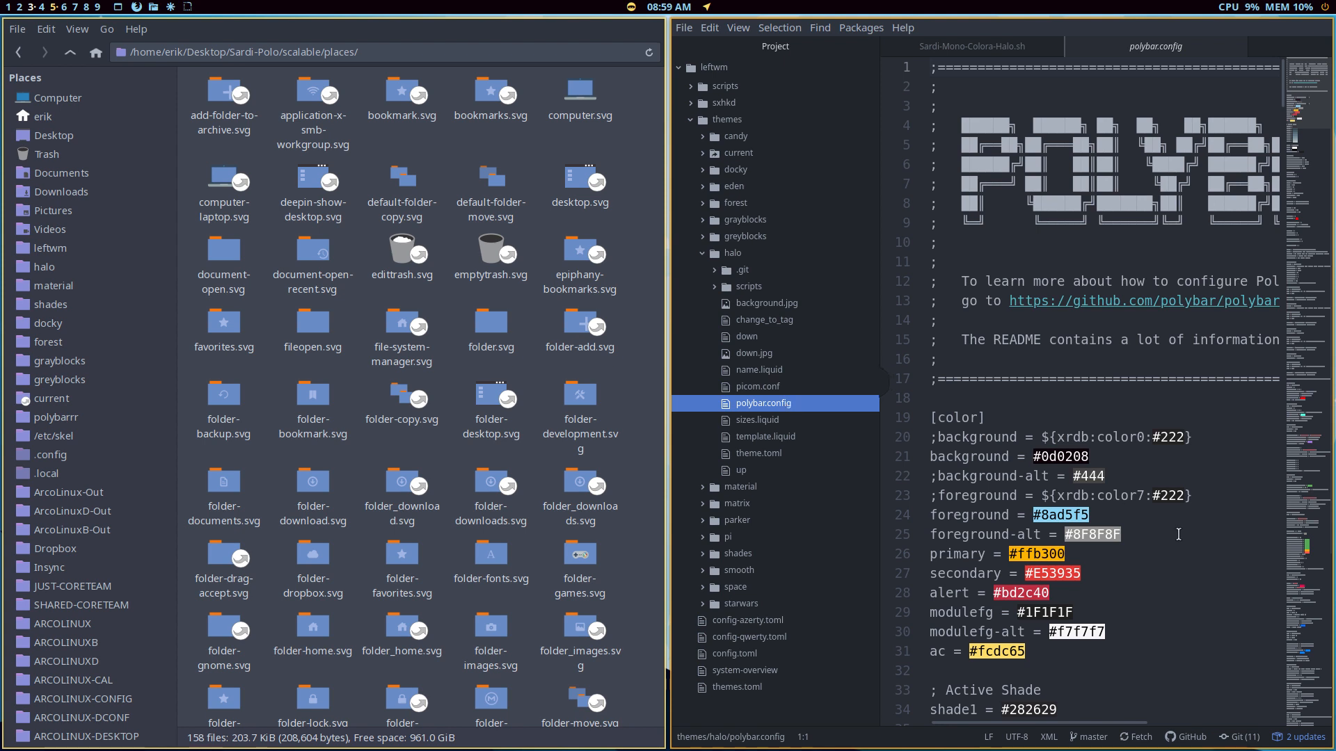
left_click(1159, 527)
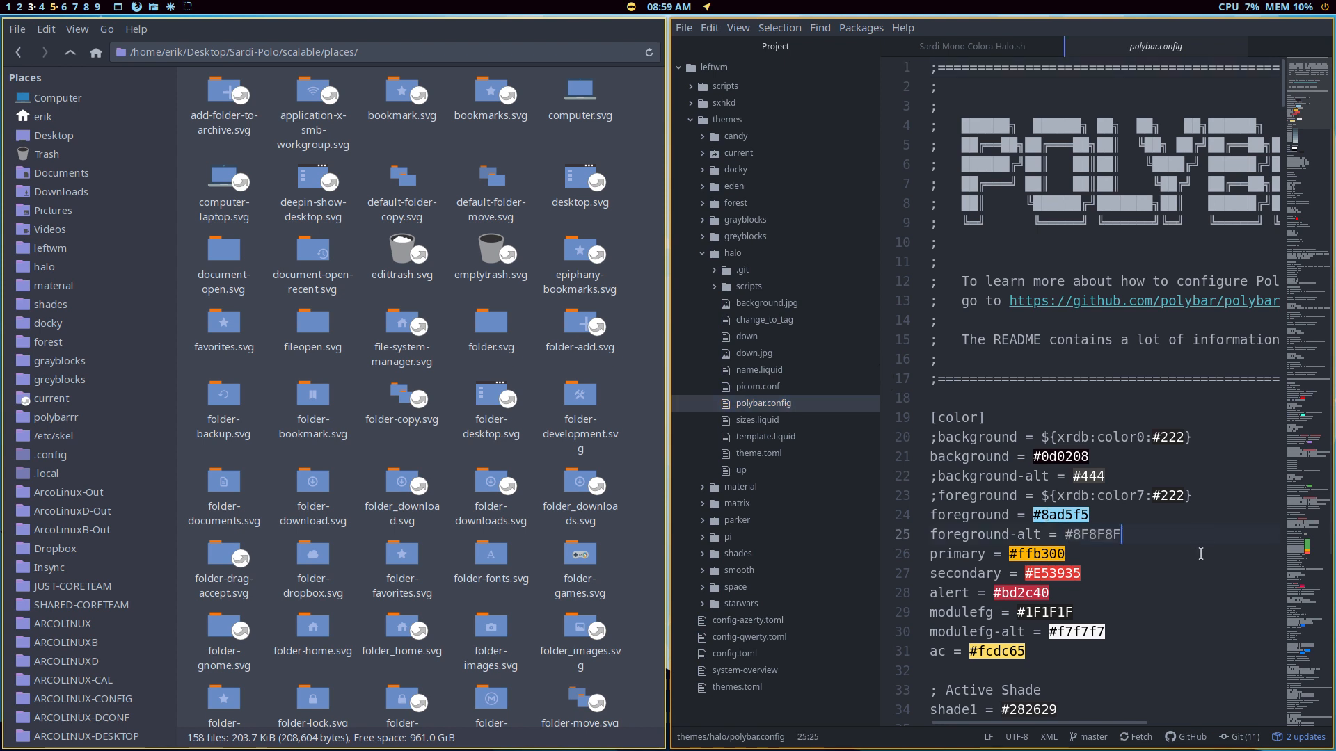
double_click(1054, 516)
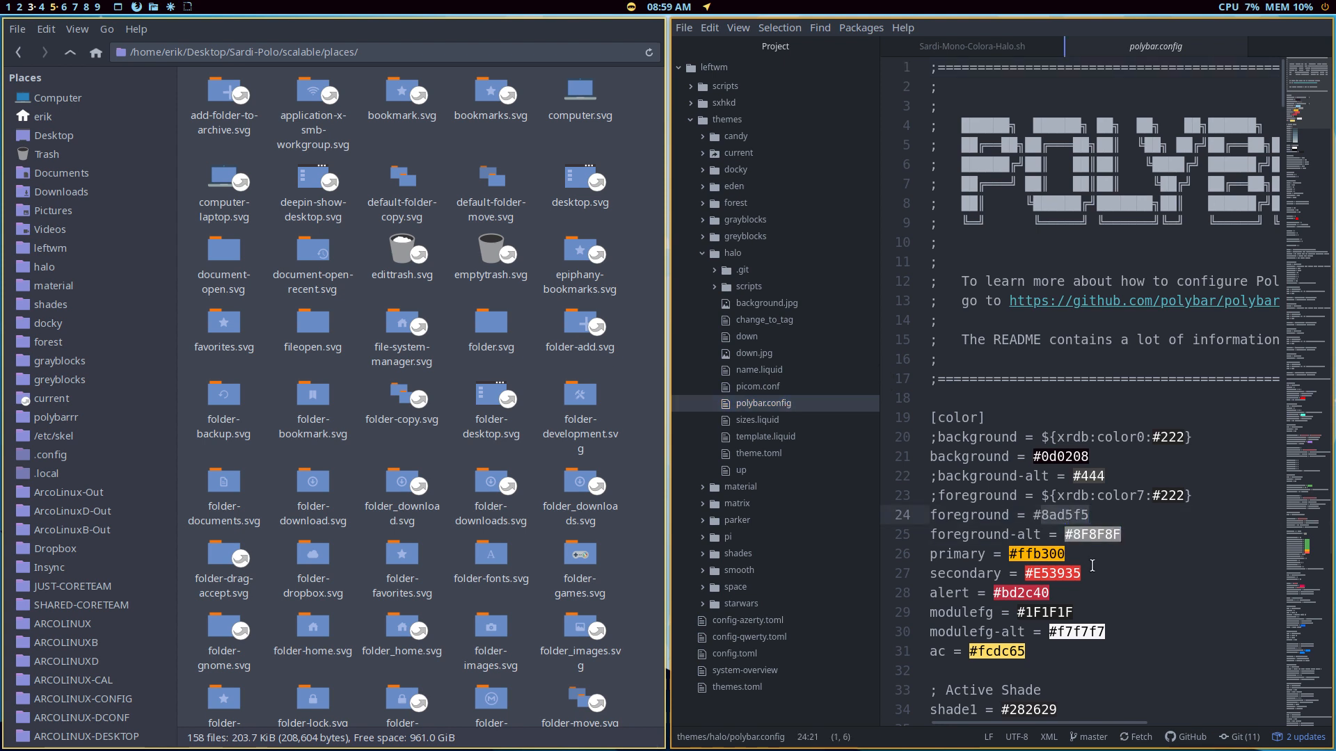
left_click_drag(1036, 517, 1089, 515)
key("ctrl+c")
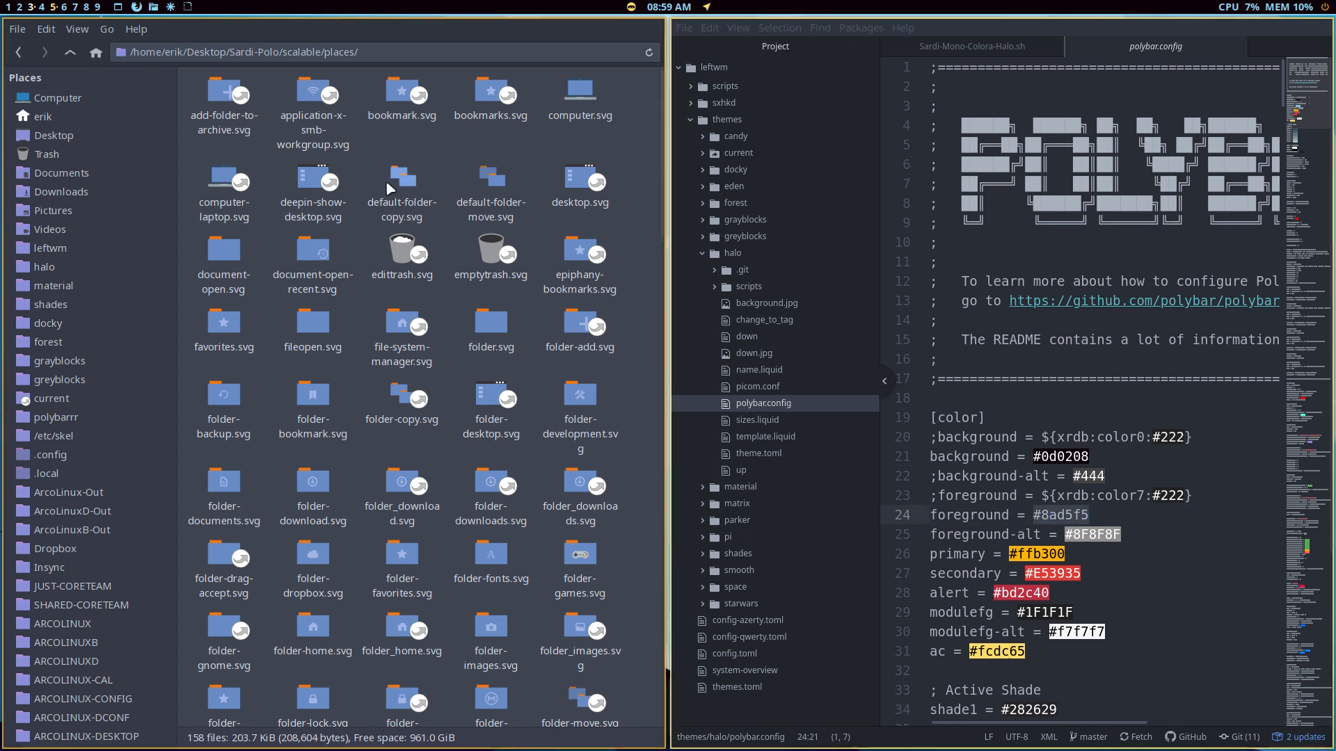
Switch to Chromium on an empty workspace, search Google for the copied colour code #8ad5f5 and accept the cookie notice.
left_click(64, 8)
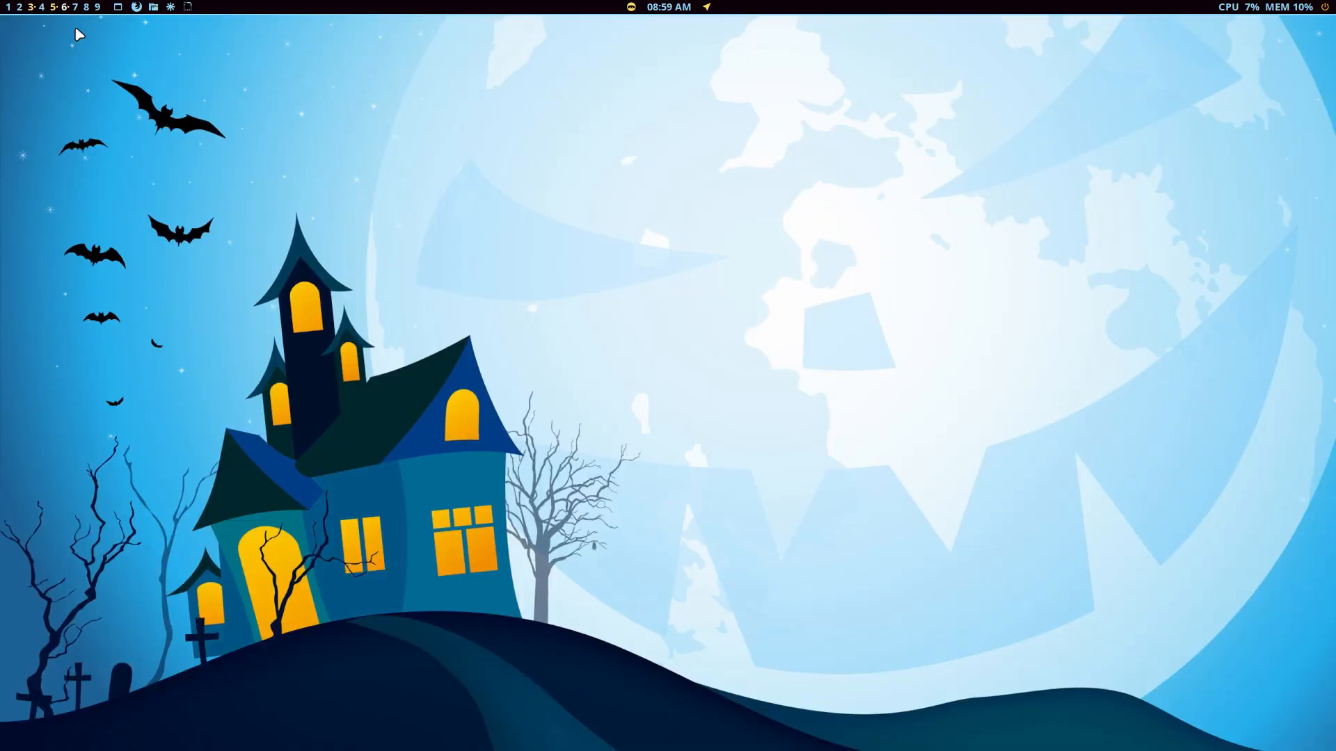
key("ctrl+alt+g")
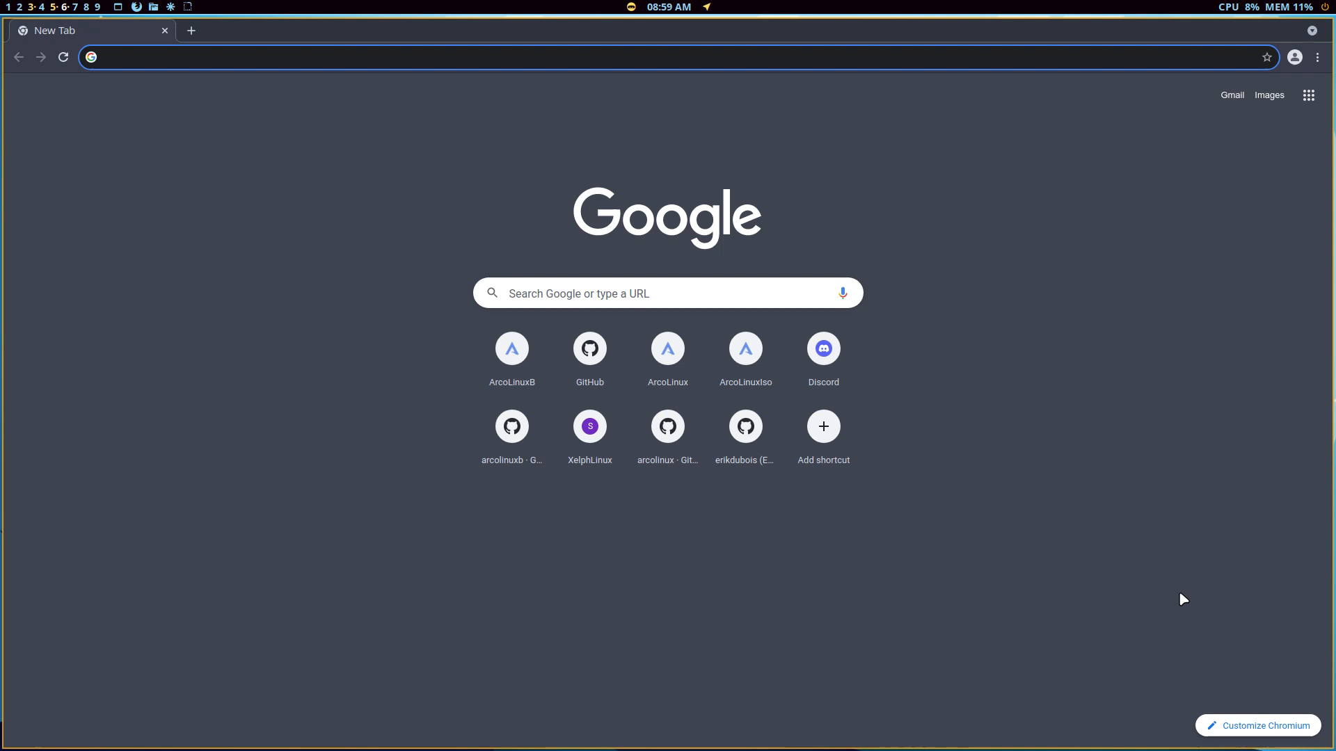
left_click(610, 300)
key("ctrl+v")
key("Return")
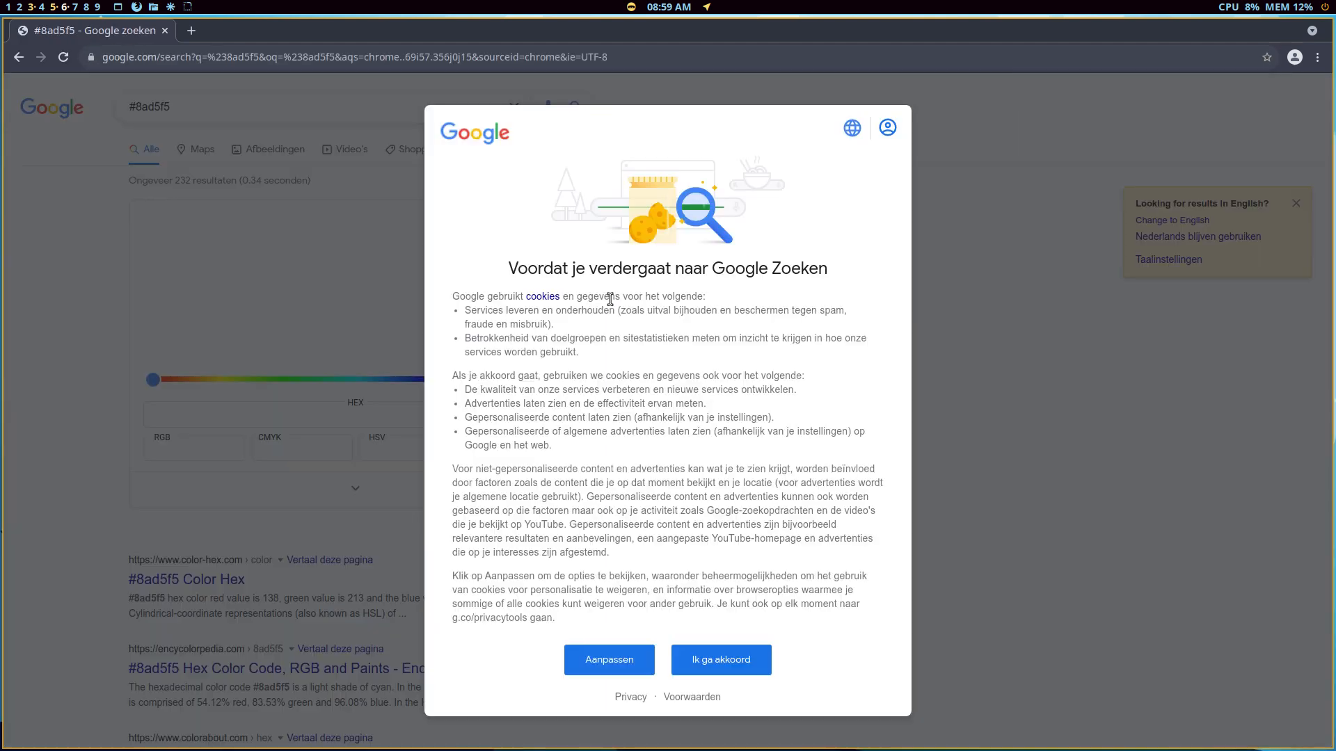
left_click(722, 669)
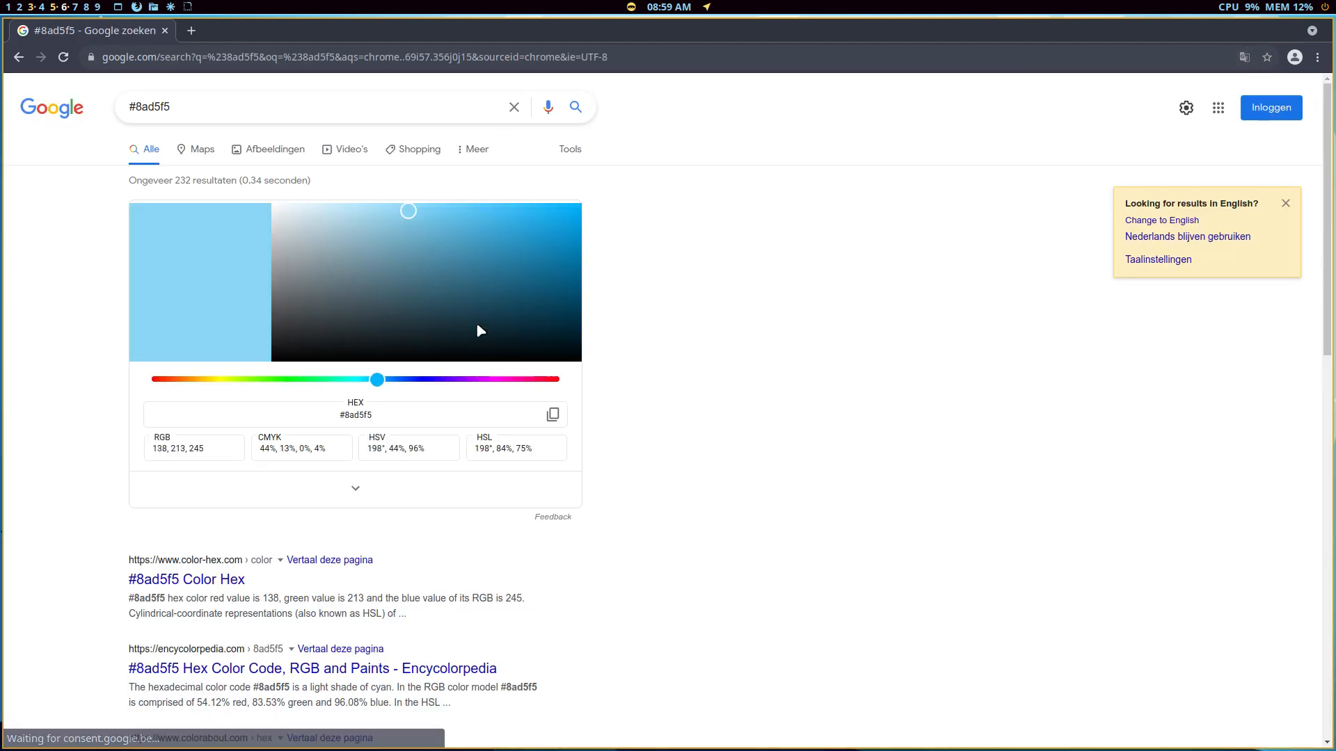
Pick the lighter shade #b5e2f5 in Google's colour picker and copy its hex code.
left_click_drag(412, 220, 352, 214)
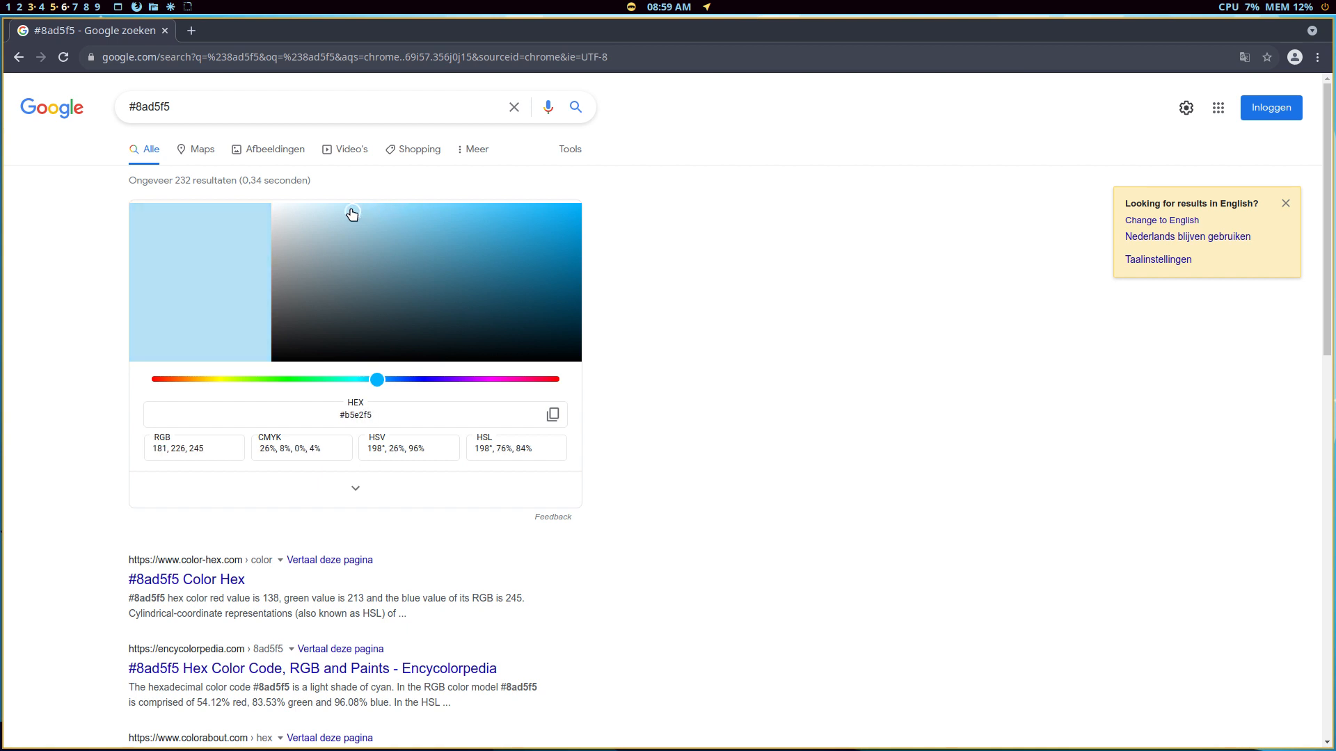
left_click(551, 415)
key("ctrl+c")
Return to Atom, set oldcolourtop to b5e2f5 without the hash sign in Sardi-Mono-Colora-Halo.sh and save the script.
left_click(19, 7)
left_click(32, 7)
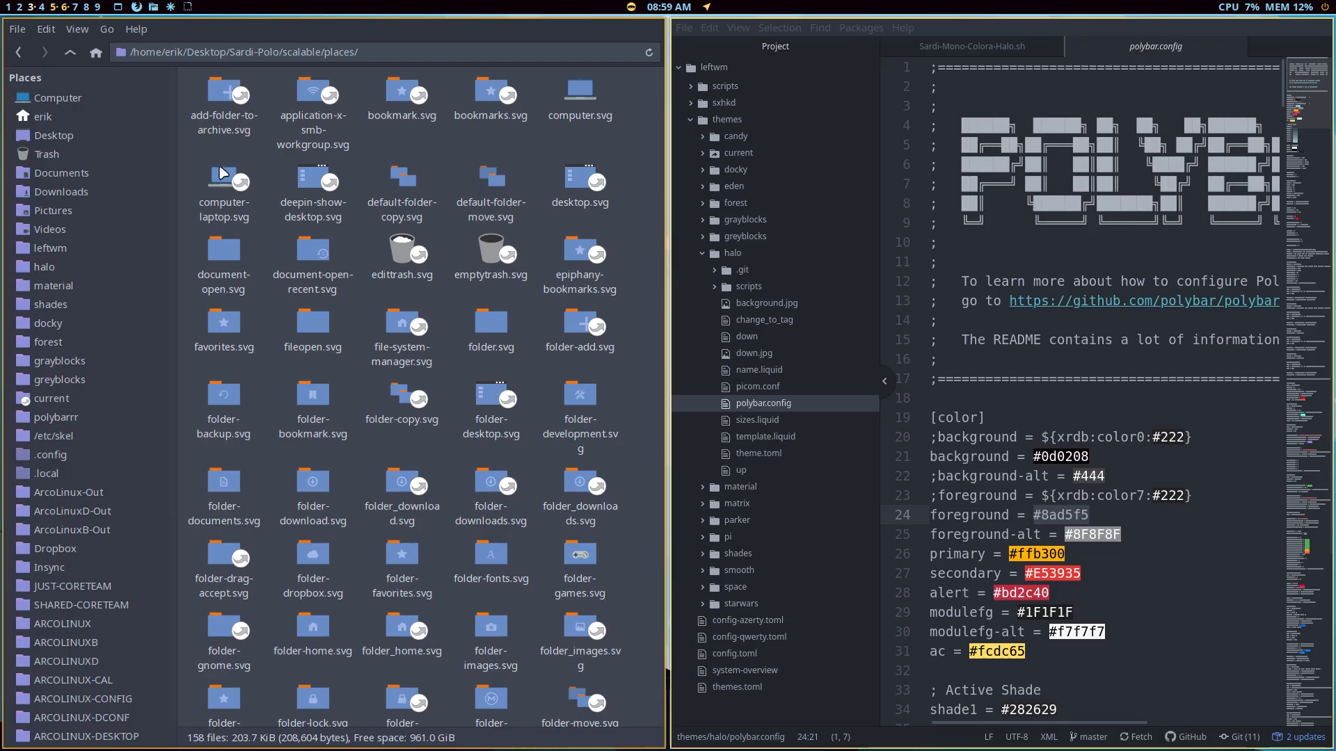
left_click(996, 52)
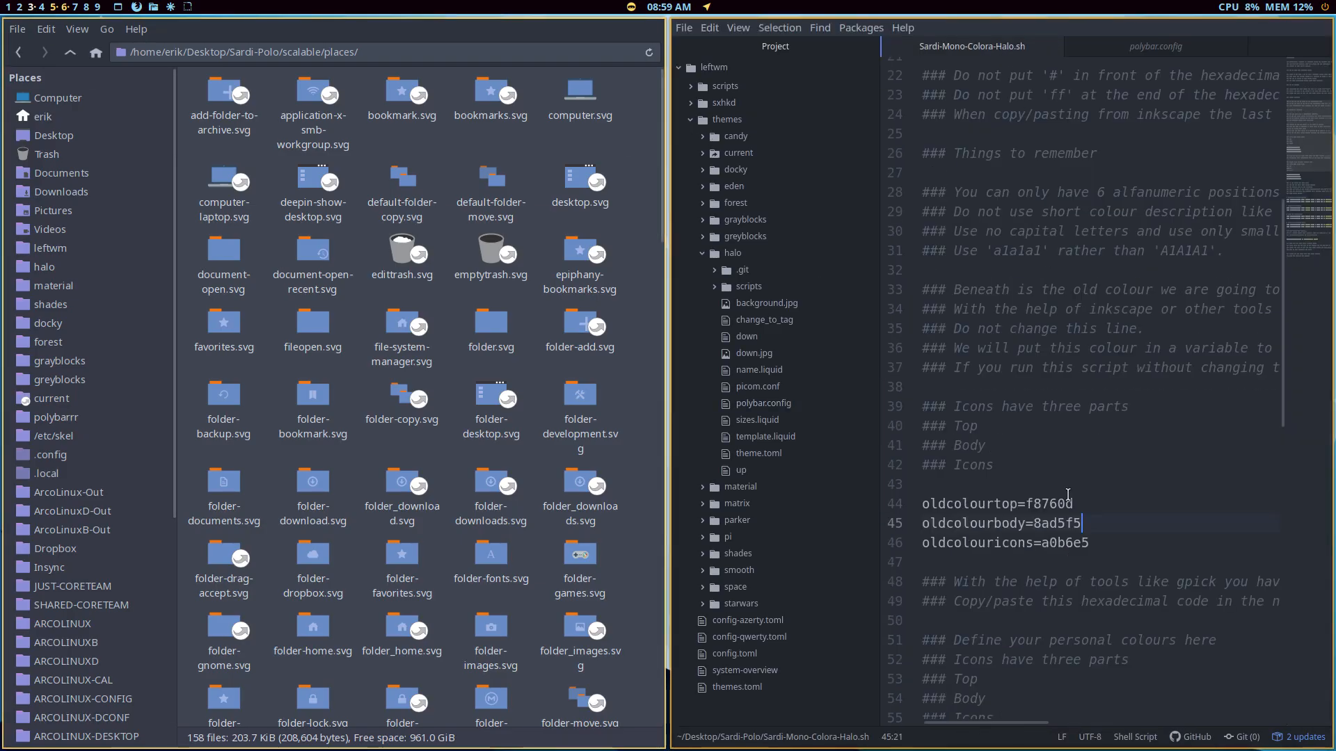
double_click(1044, 505)
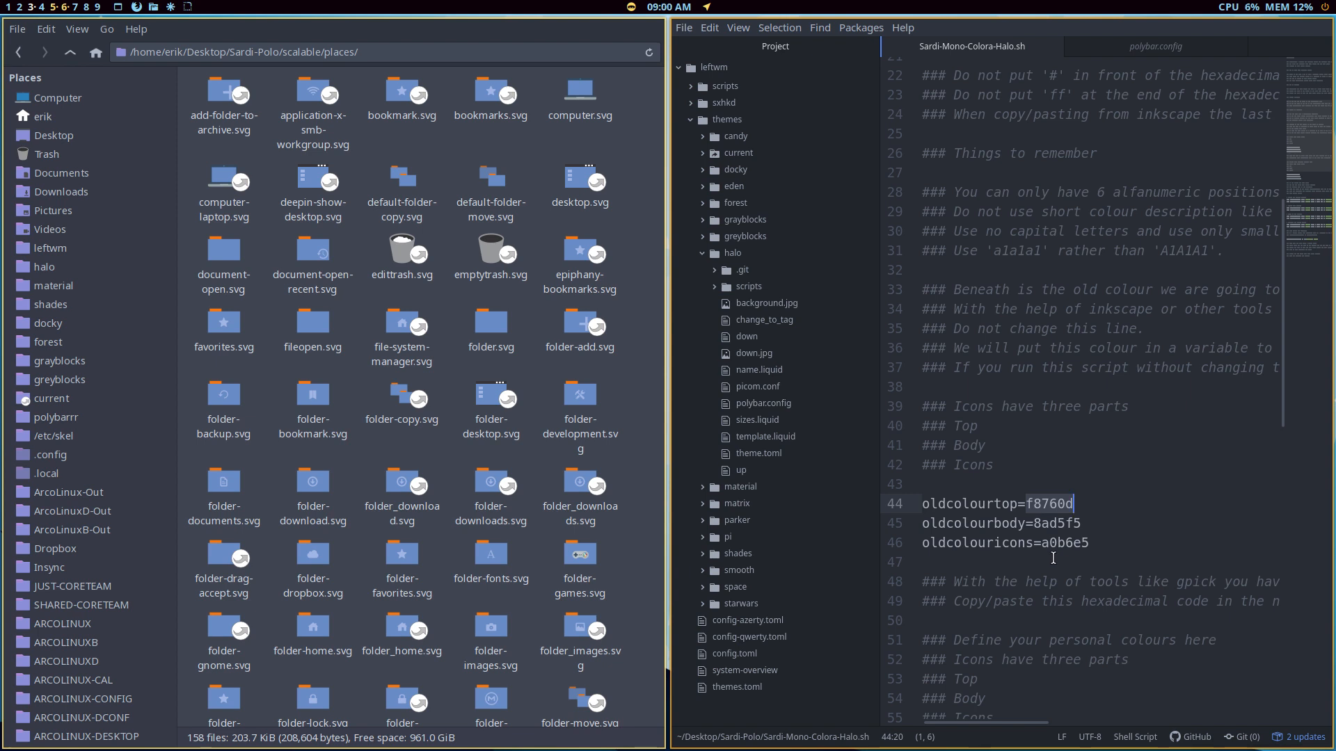
key("ctrl+v")
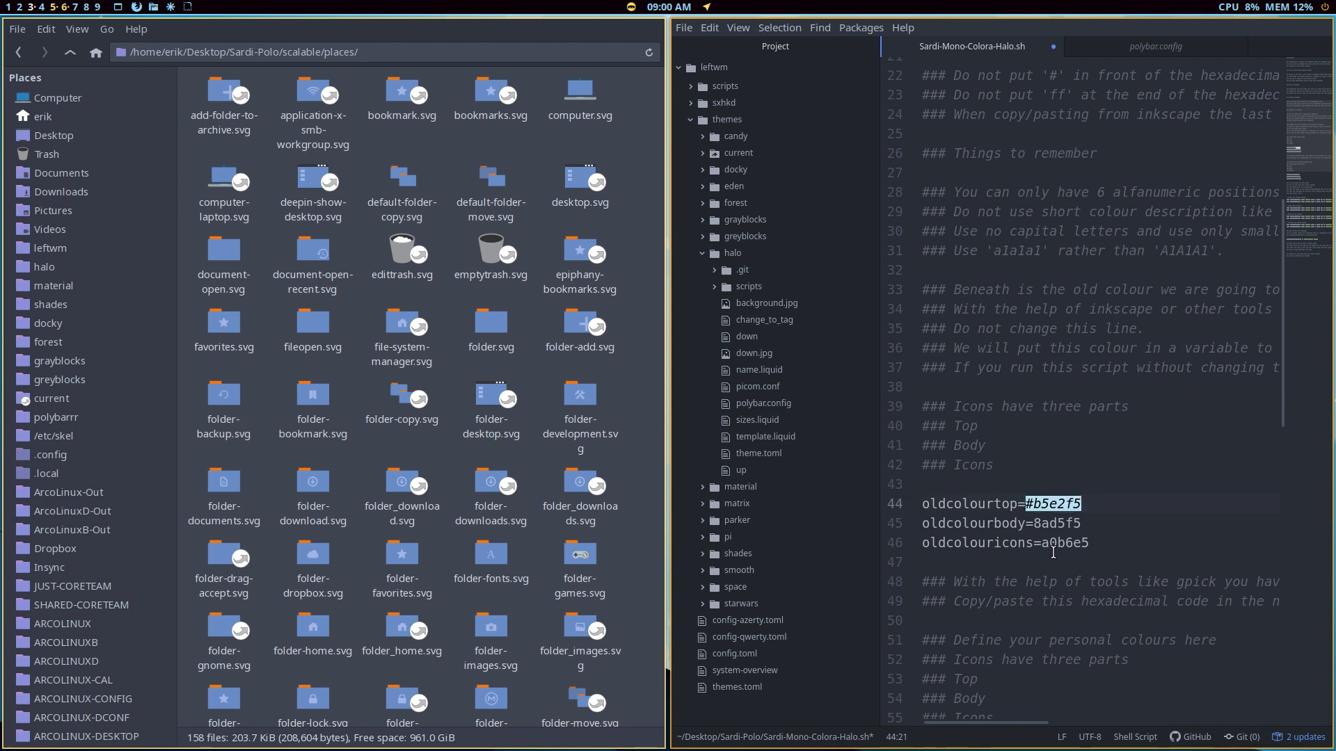
left_click(1034, 501)
key("BackSpace")
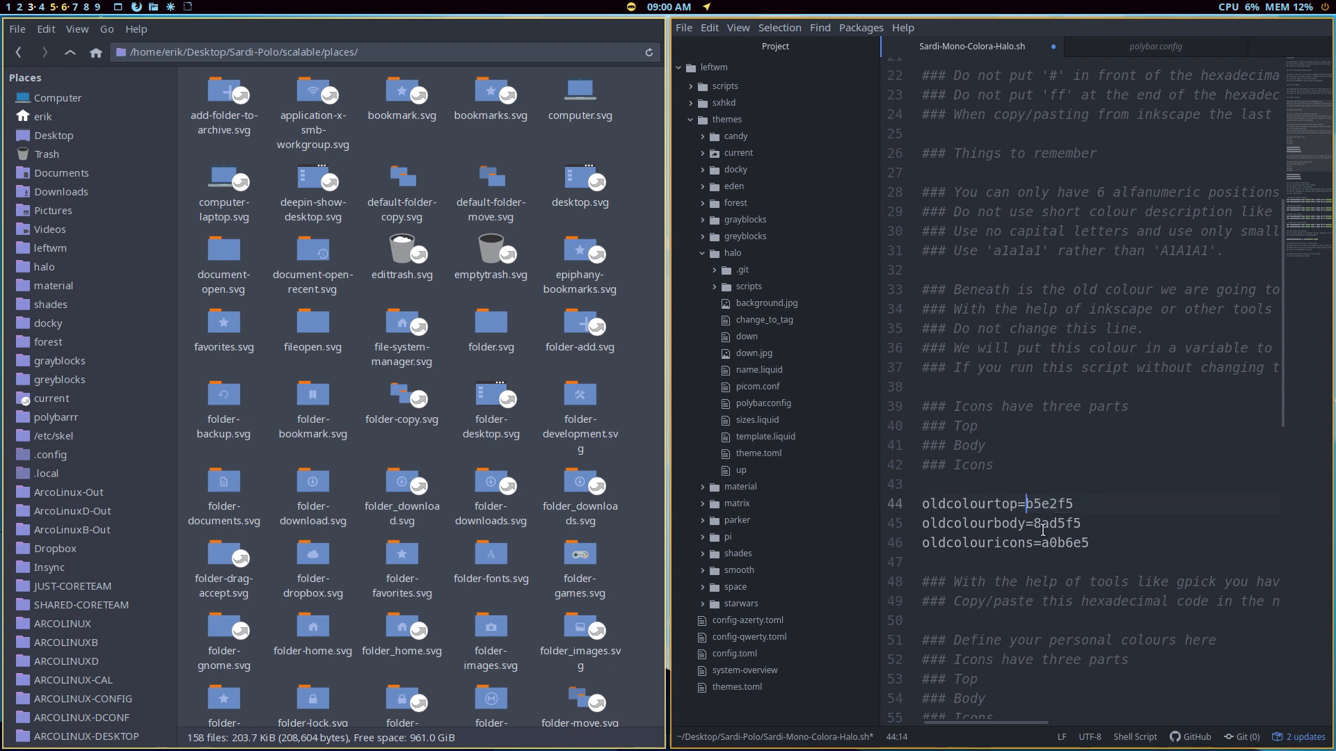
key("ctrl+s")
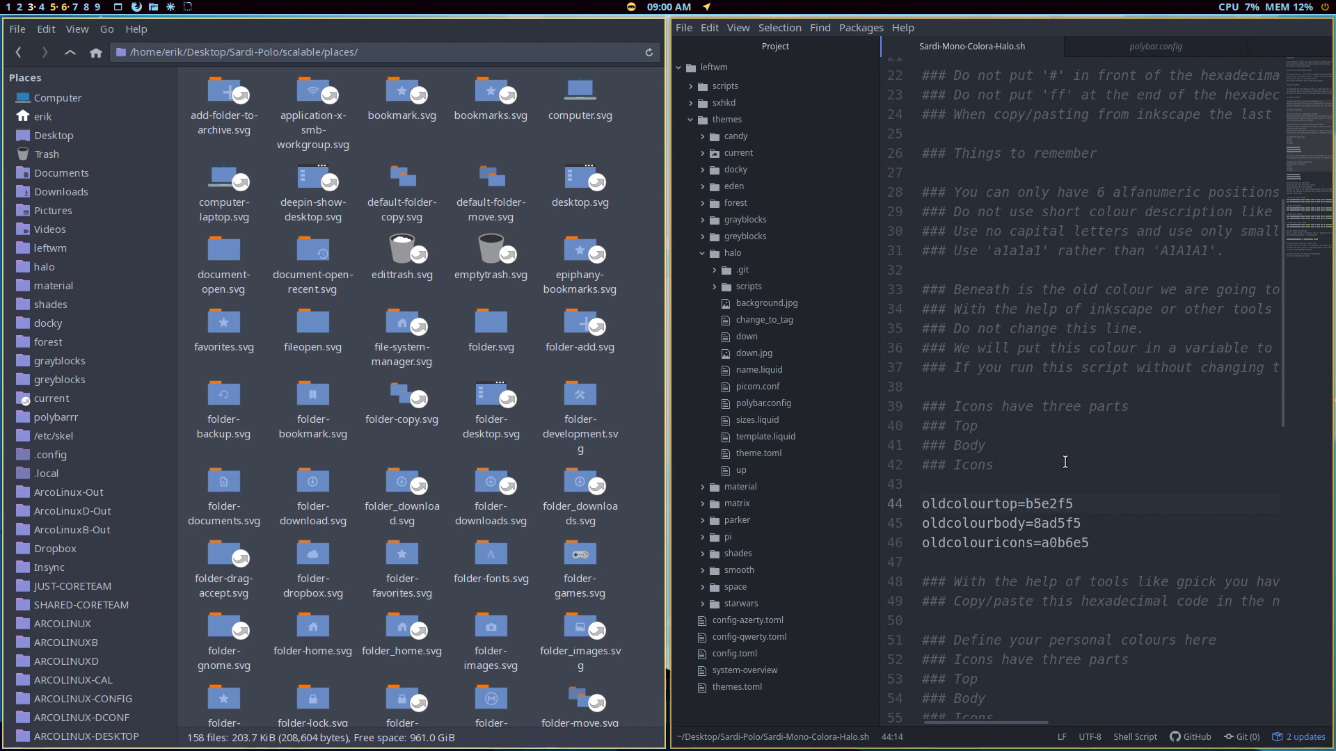
Close the Atom window, go up to the Desktop's Sardi-Polo folder and open a terminal there.
key("super+q")
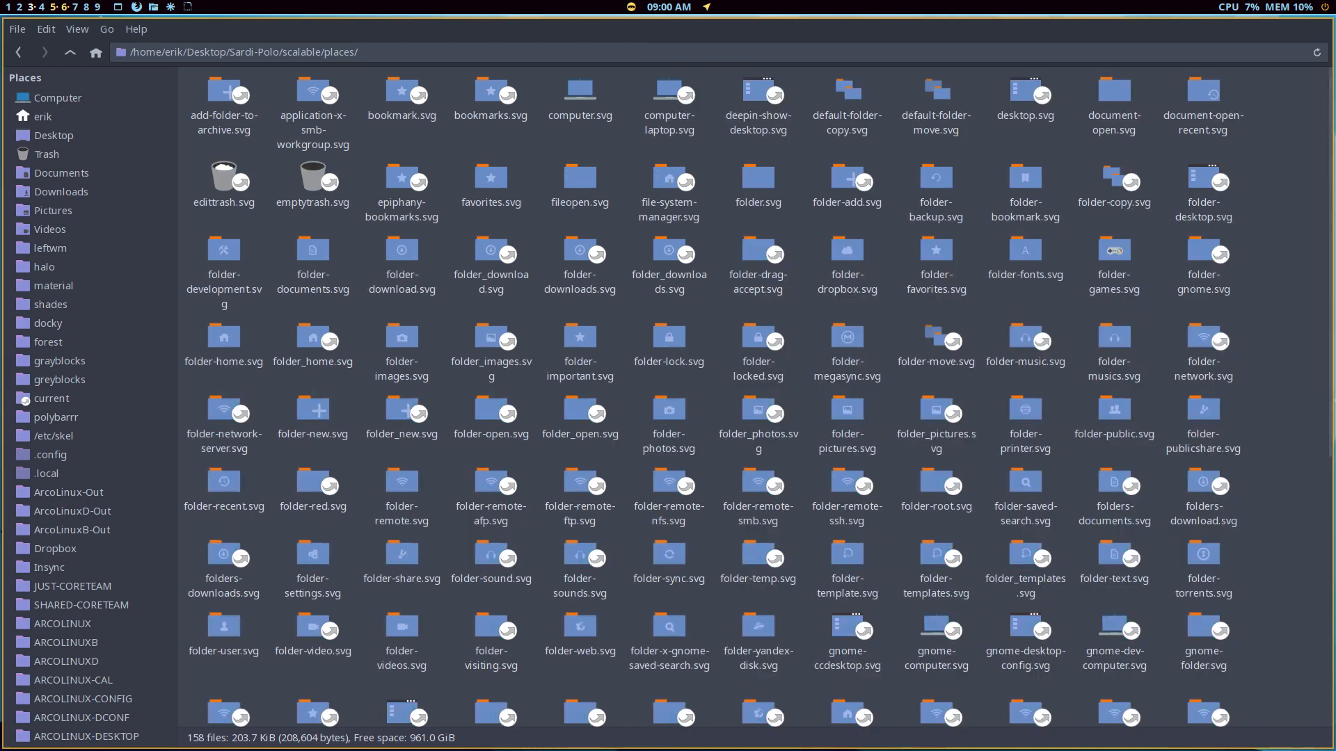
left_click(69, 53)
left_click(69, 52)
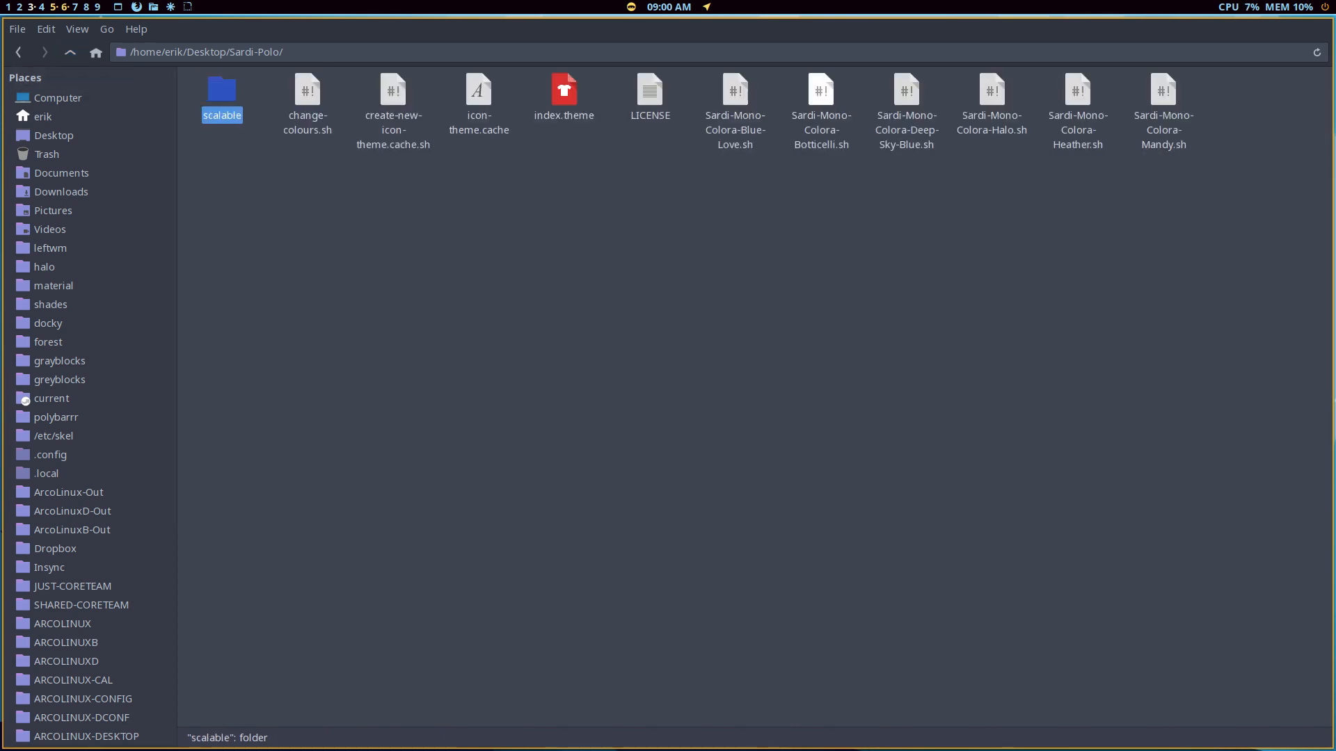
left_click(992, 98)
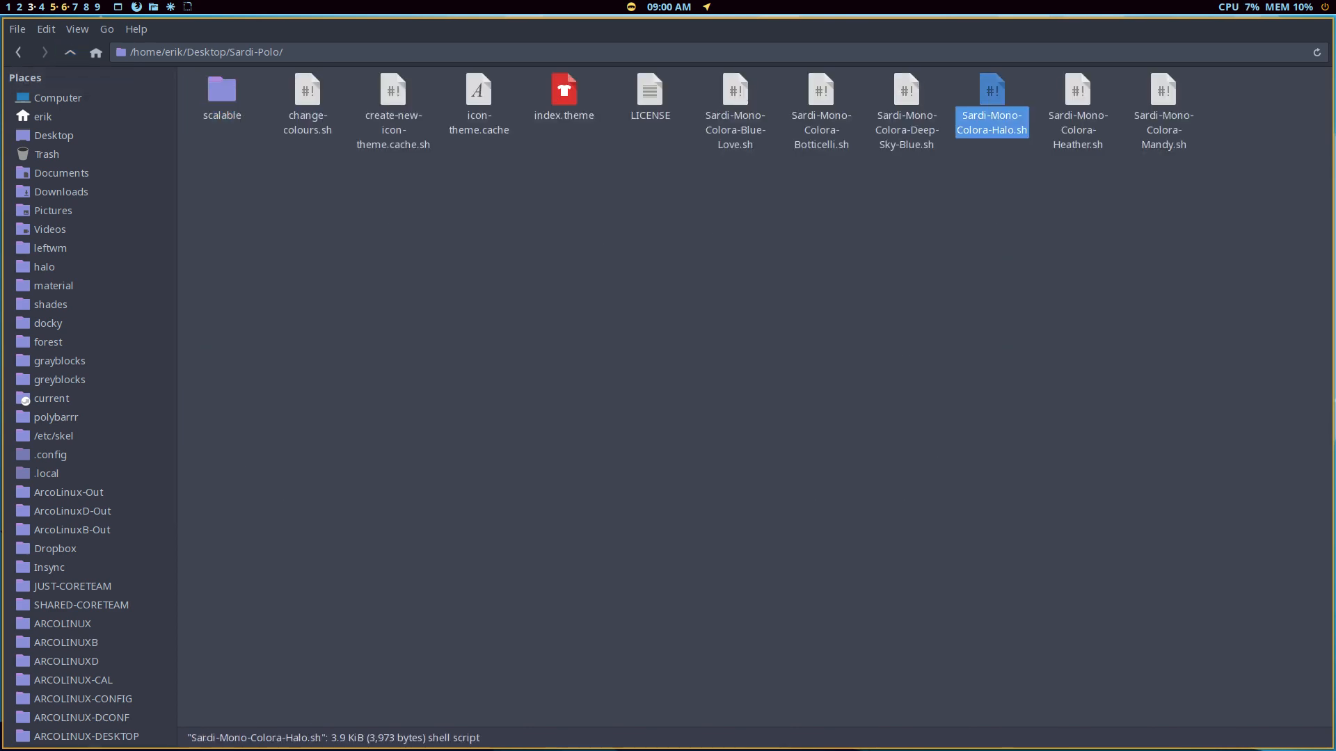
right_click(430, 264)
left_click(488, 345)
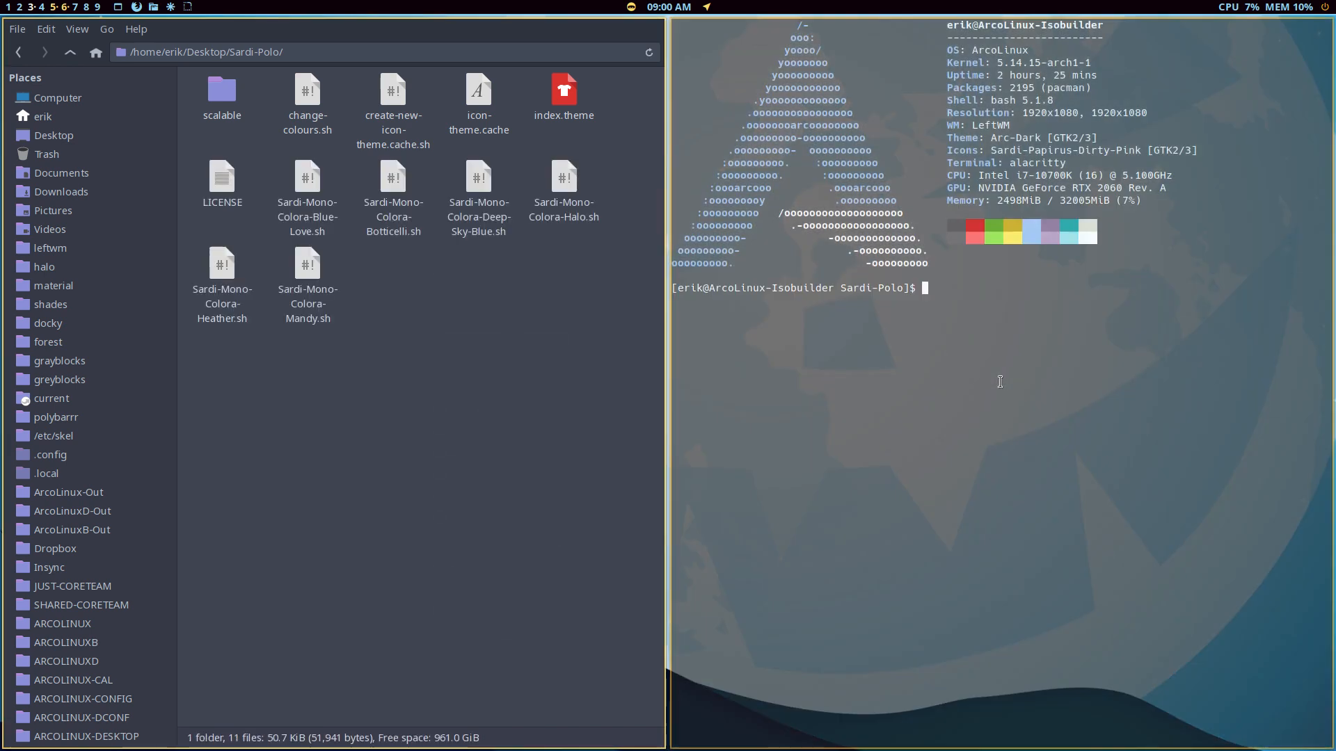
Run ./Sardi-Mono-Colora-Halo.sh in the terminal.
type("./s")
key("Tab")
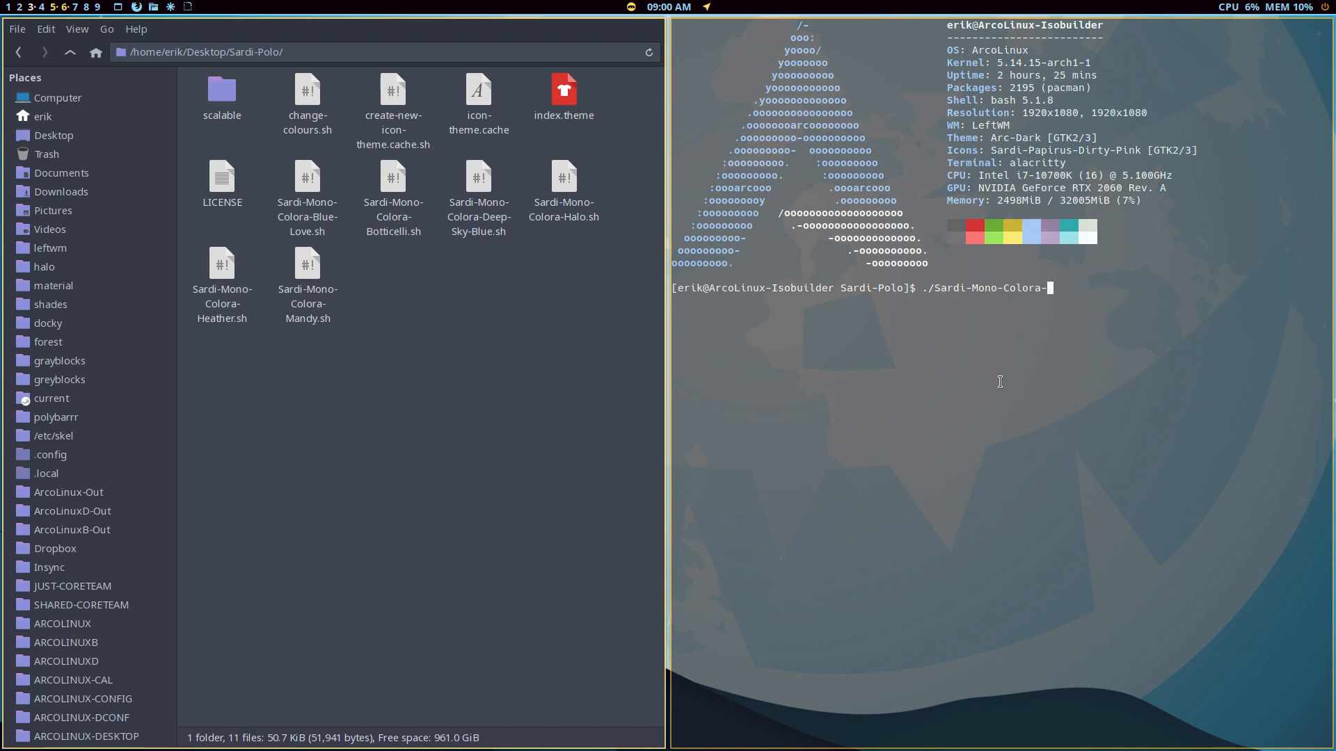
type("Ha")
key("Tab")
key("Return")
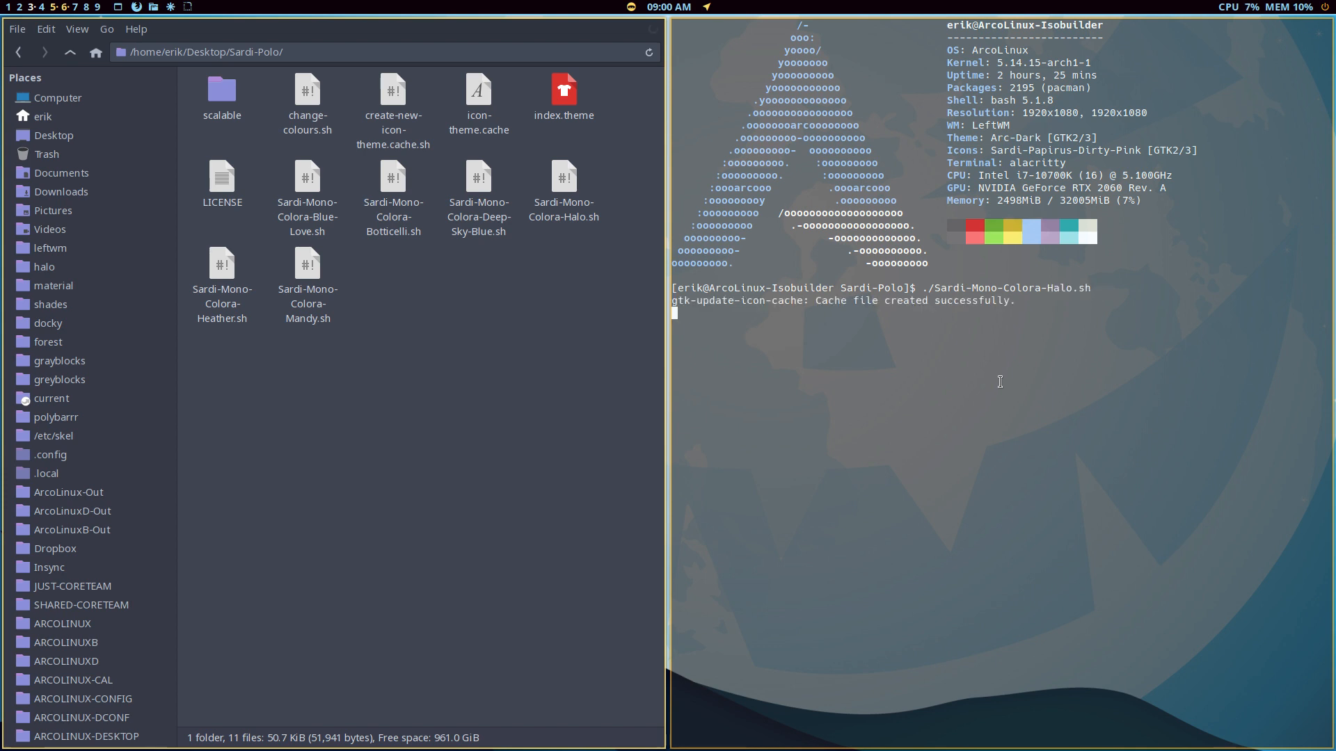
Examine the folder icons in Sardi-Polo's scalable/places folder for the new colours.
double_click(220, 97)
double_click(197, 100)
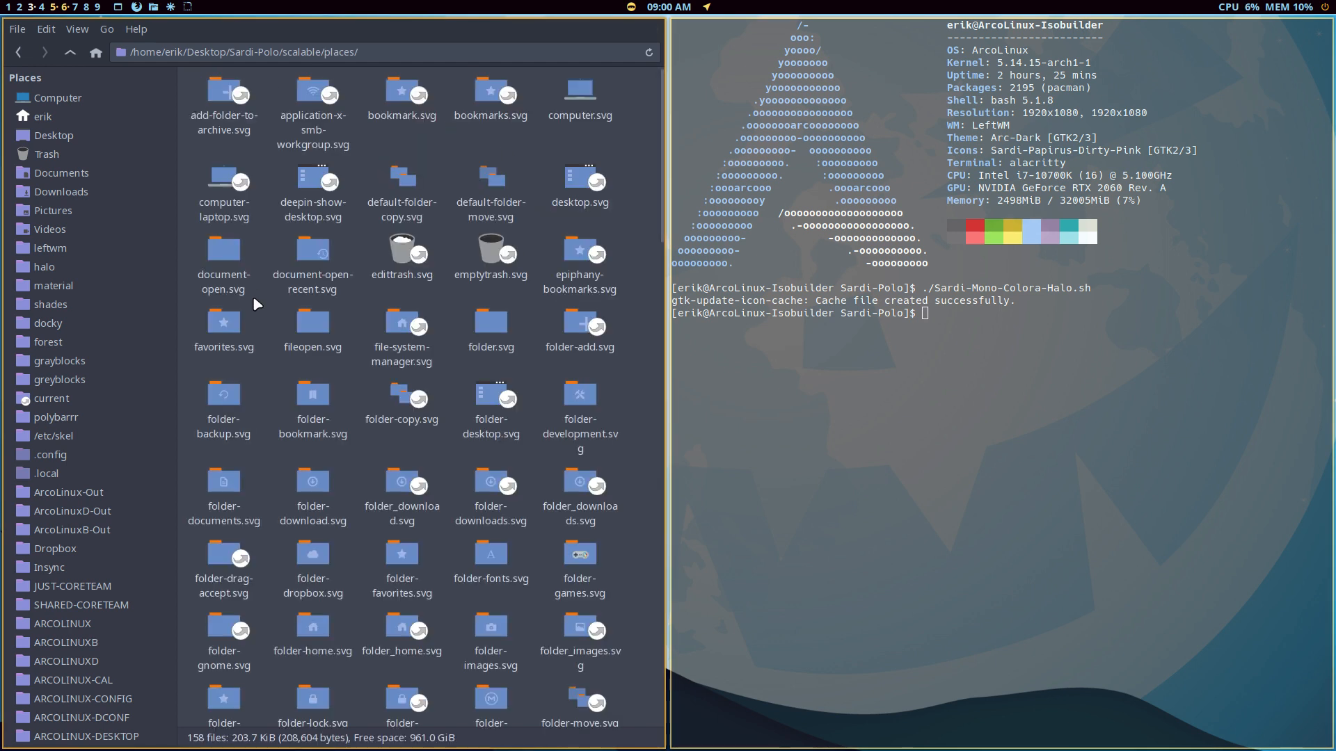
left_click(69, 53)
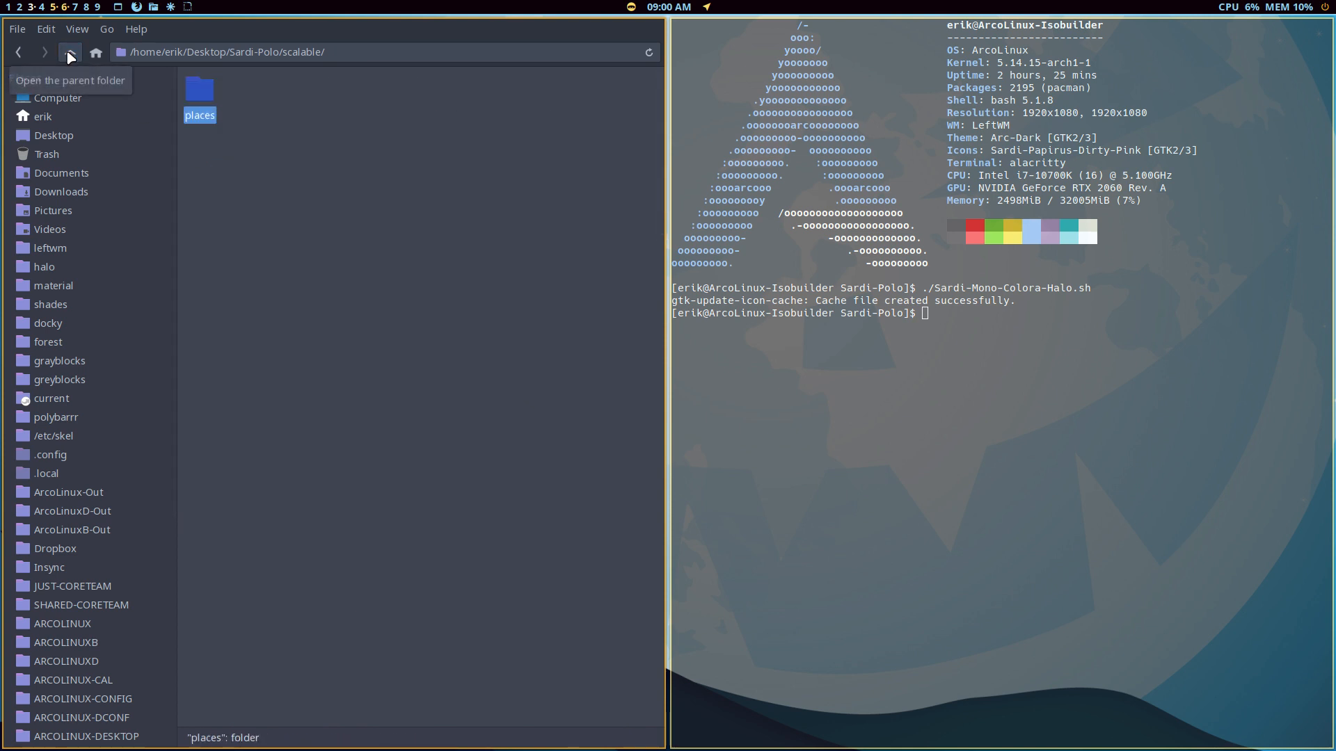
left_click(70, 53)
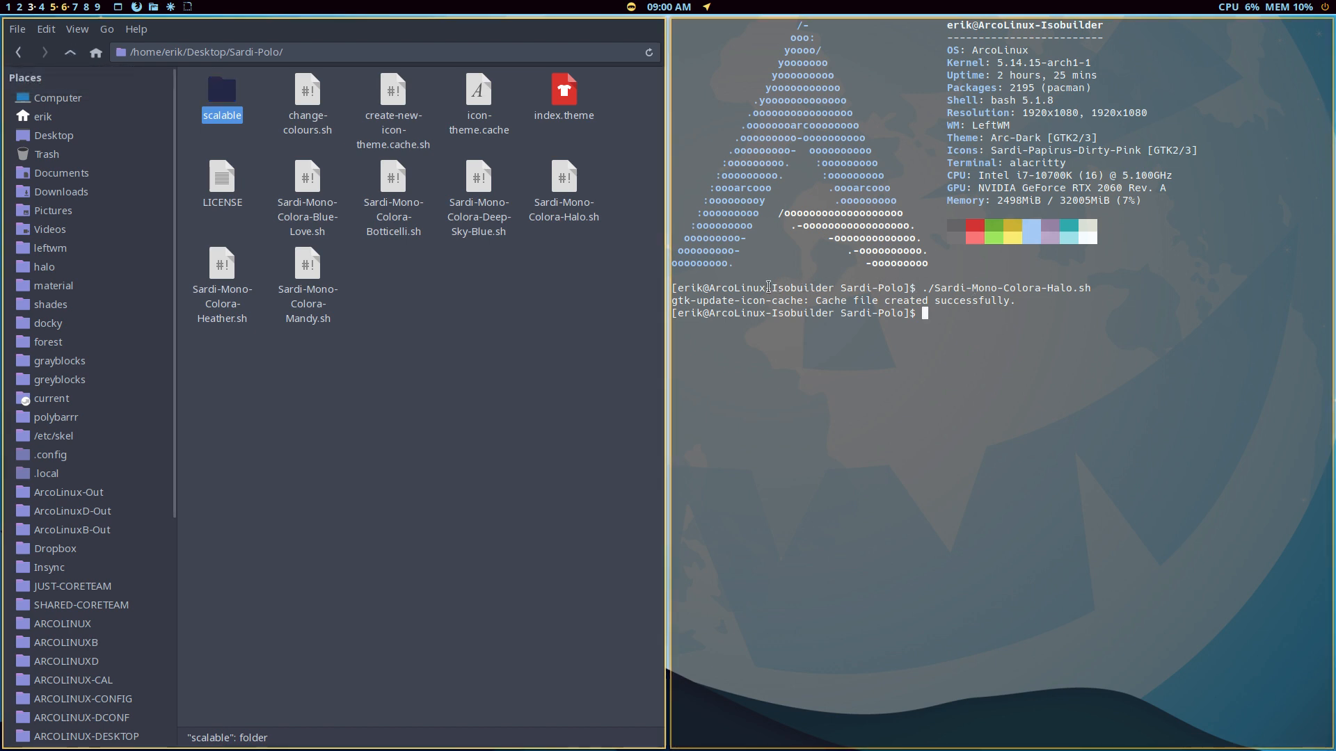
double_click(224, 103)
double_click(219, 99)
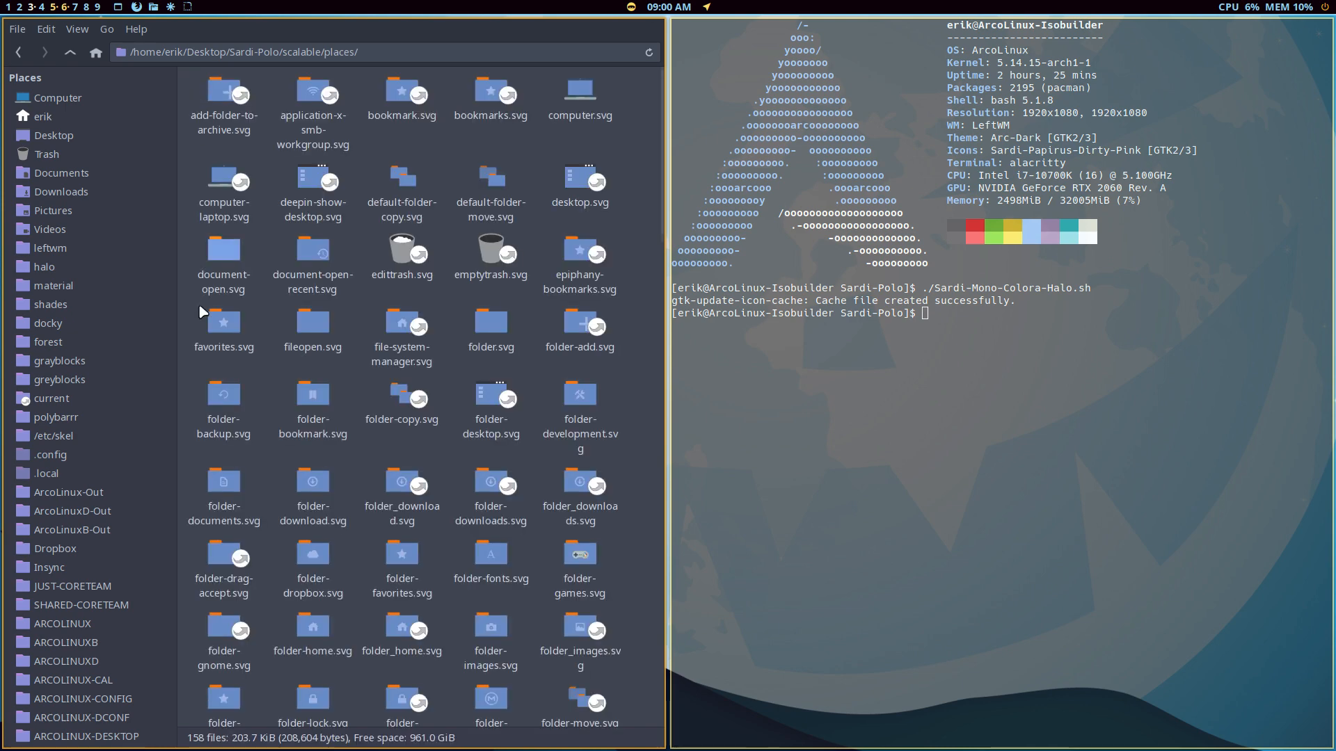
scroll(202, 313, "down", 10)
scroll(205, 320, "up", 10)
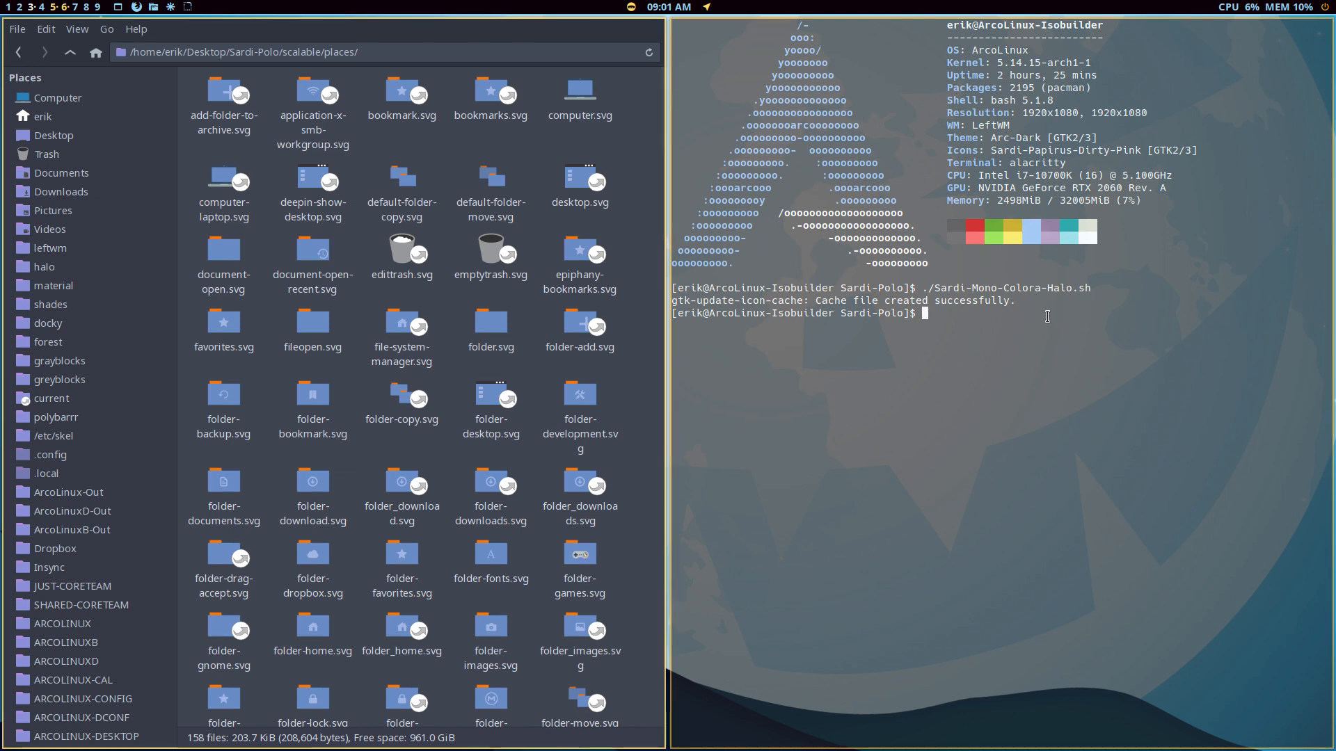
Reopen Sardi-Mono-Colora-Halo.sh full screen in Atom and paste a copy of its three oldcolour lines below the newcolour lines.
key("super+e")
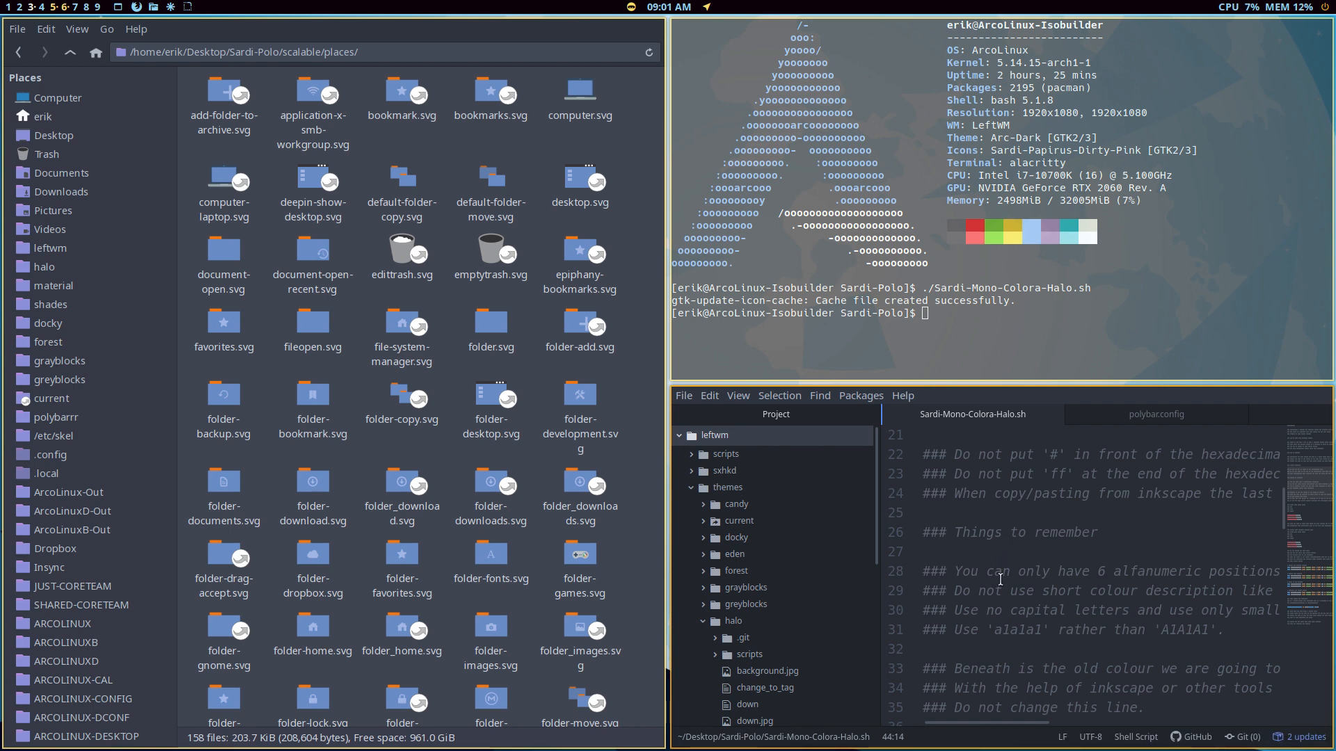
key("super+f")
left_click(570, 477)
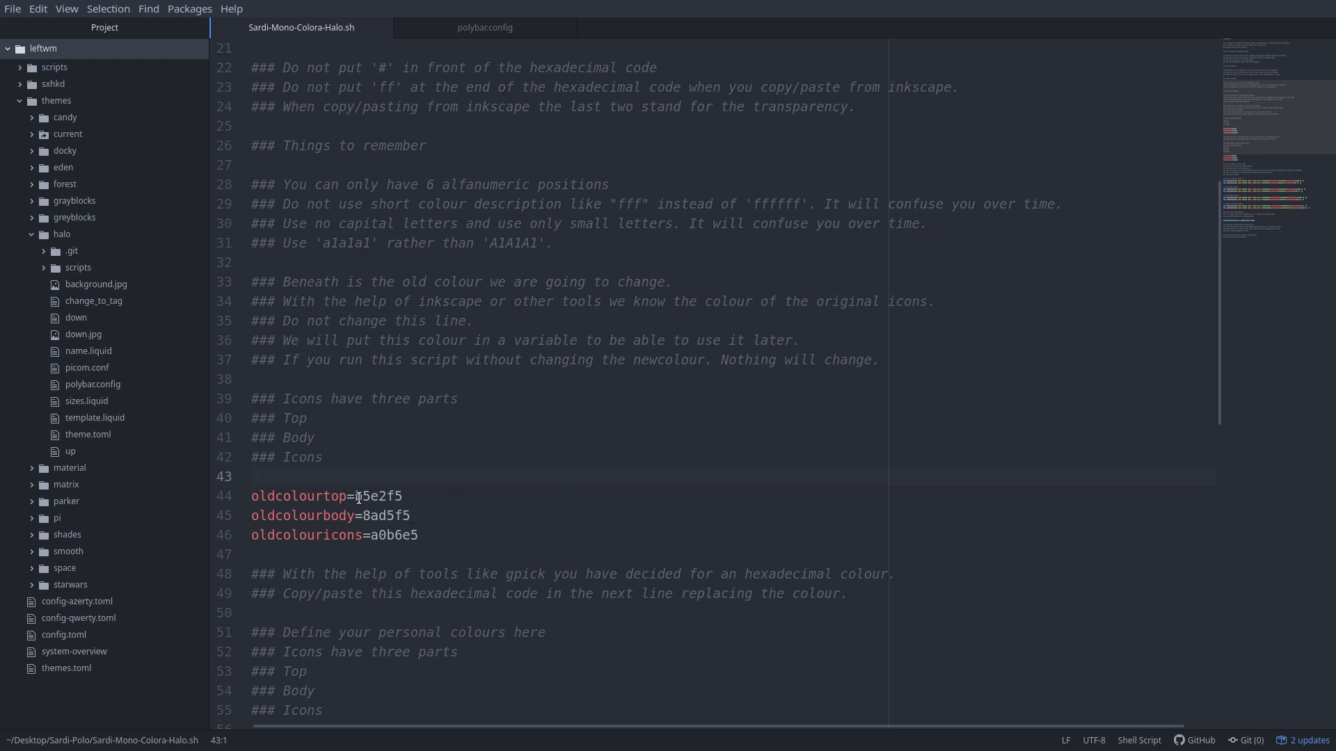
left_click_drag(460, 538, 202, 499)
key("ctrl+c")
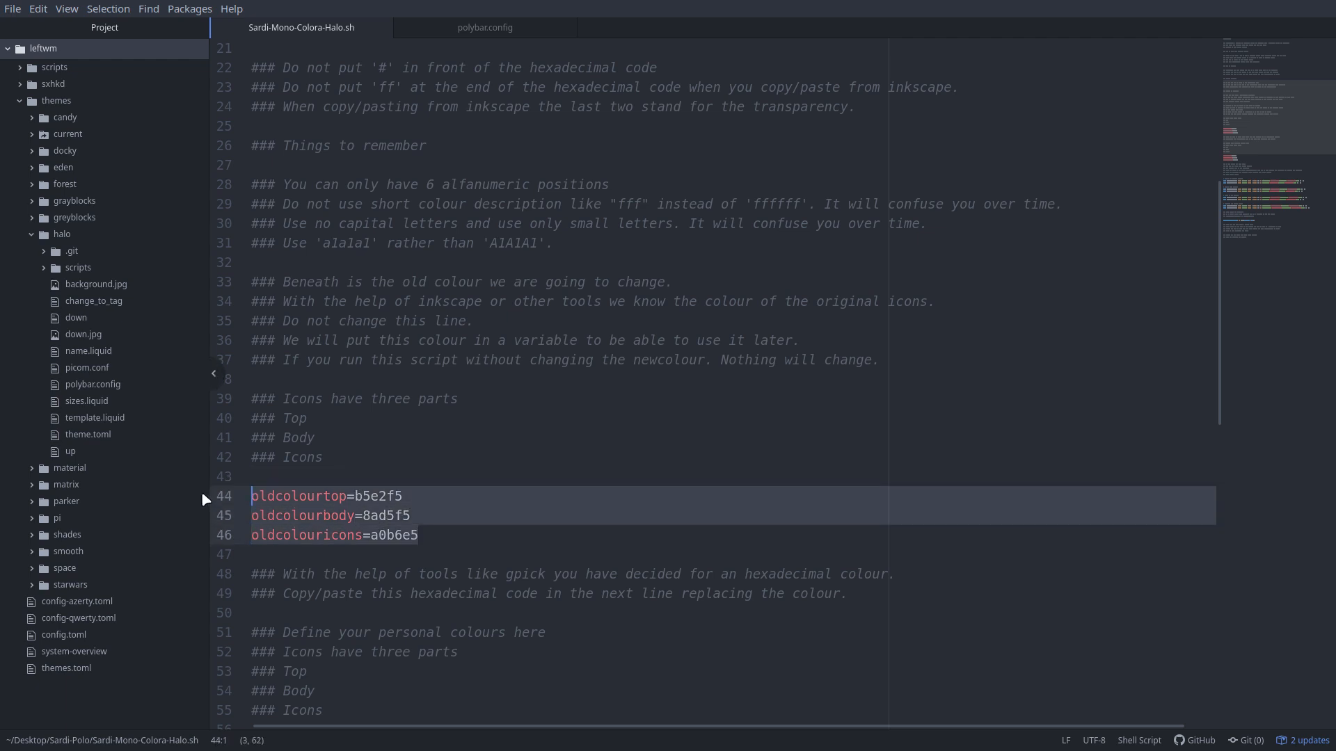
scroll(363, 505, "down", 5)
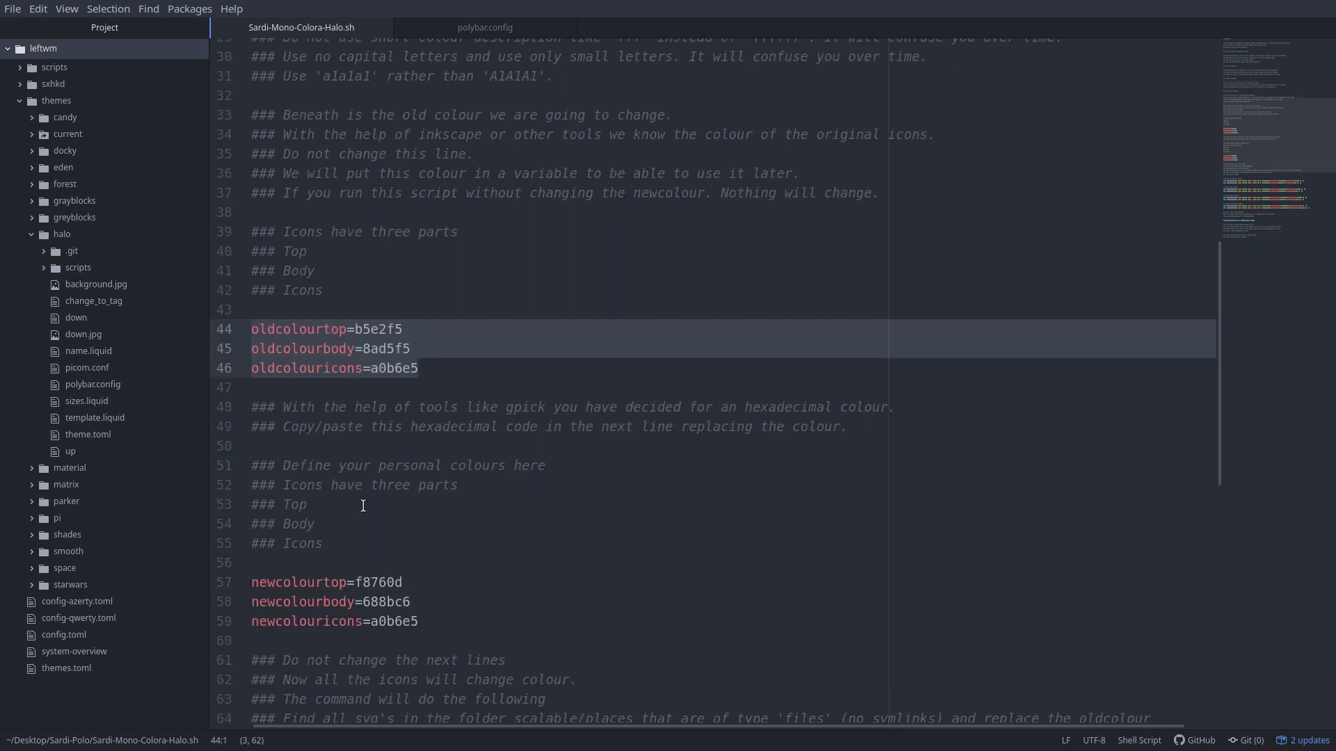
left_click(504, 624)
key("Return")
key("Return")
key("Return")
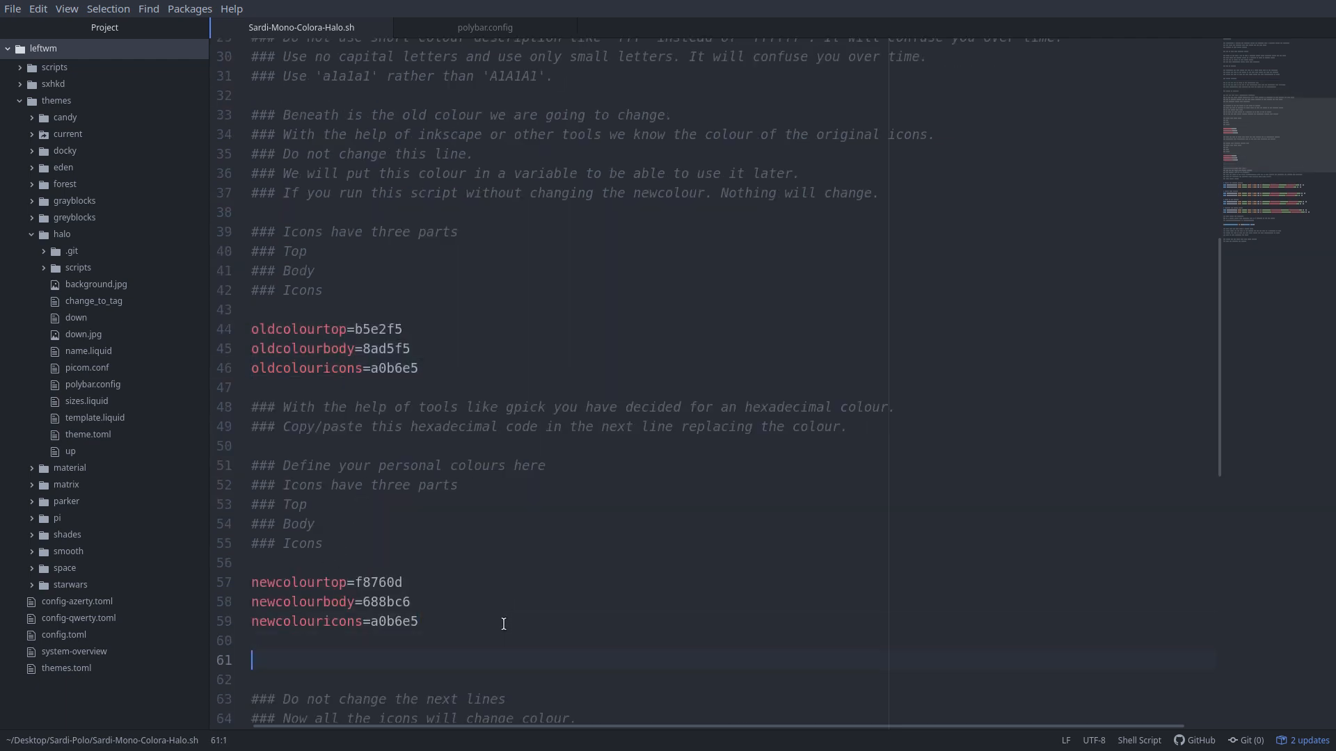
key("ctrl+v")
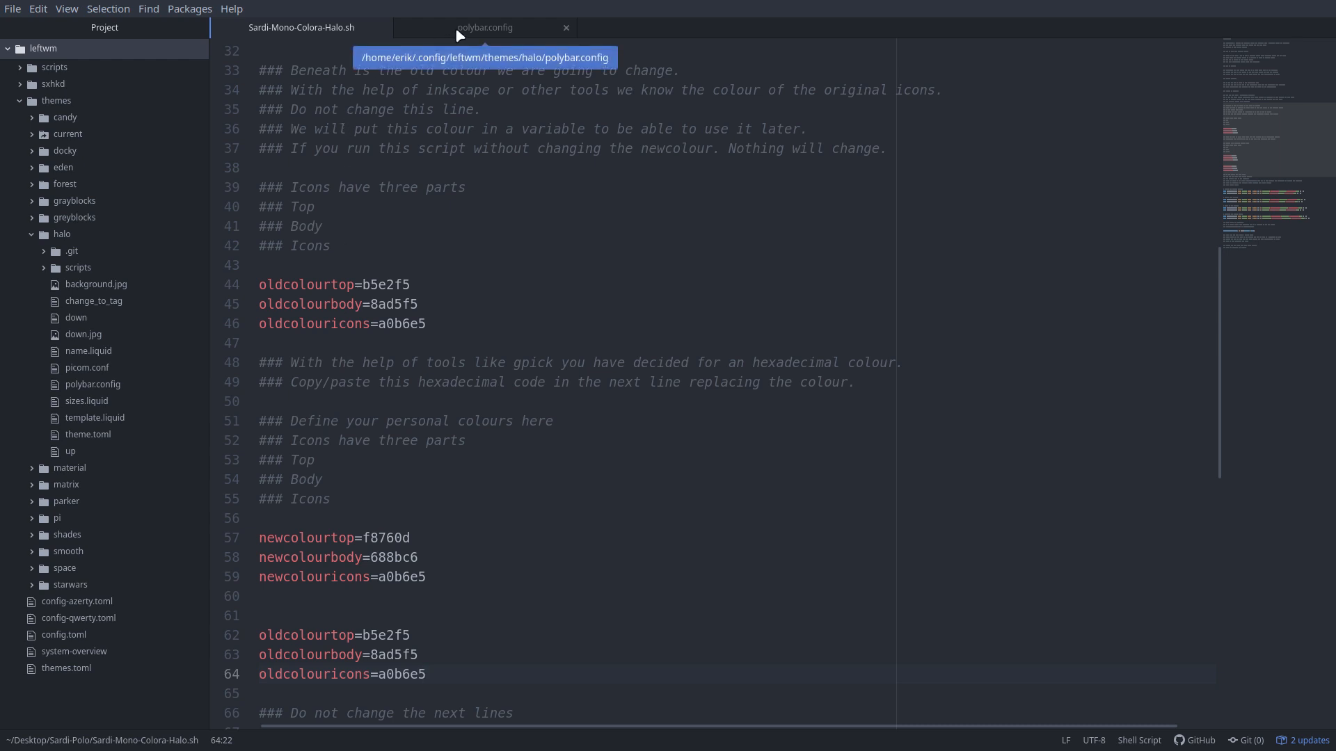
Open change-colours.sh from the Sardi-Polo folder and copy its three oldcolour lines f8760d, 688bc6 and a0b6e5.
key("super+f")
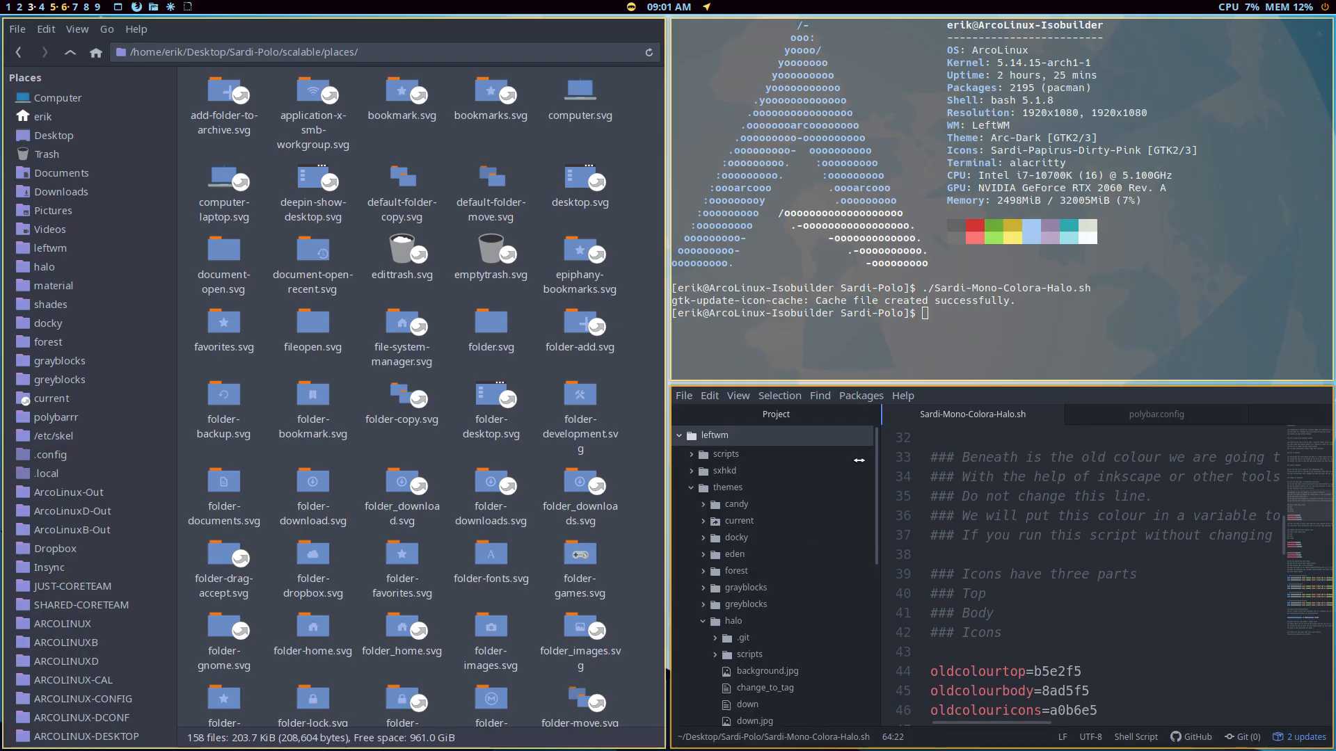
left_click(70, 53)
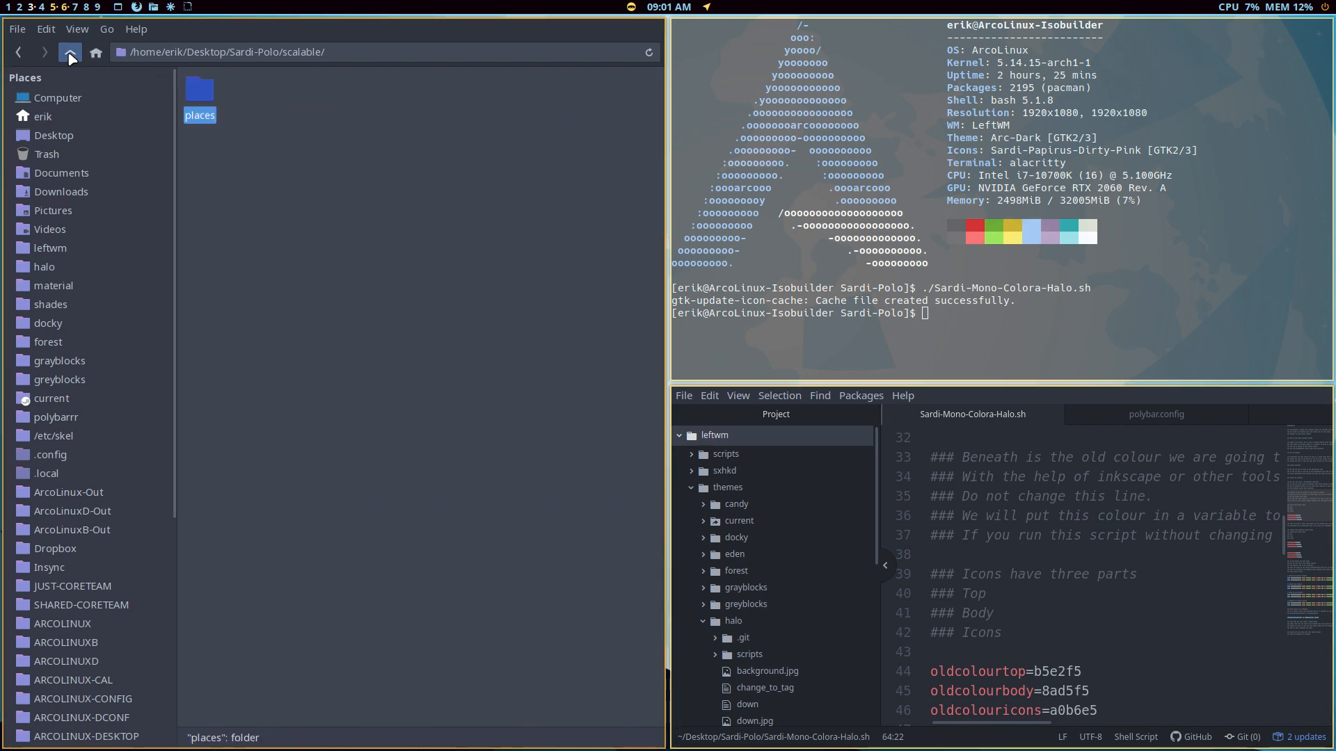
left_click(71, 52)
double_click(307, 98)
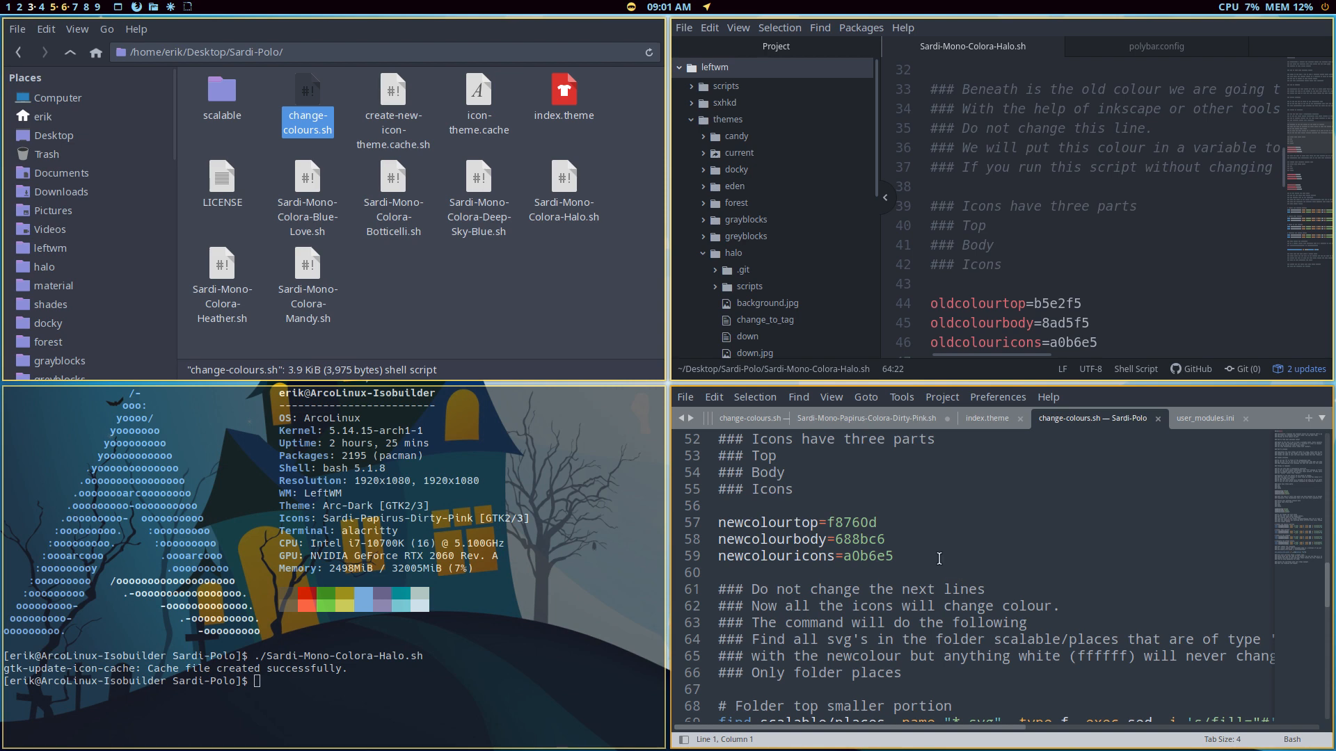
scroll(957, 564, "up", 5)
left_click_drag(893, 590, 721, 556)
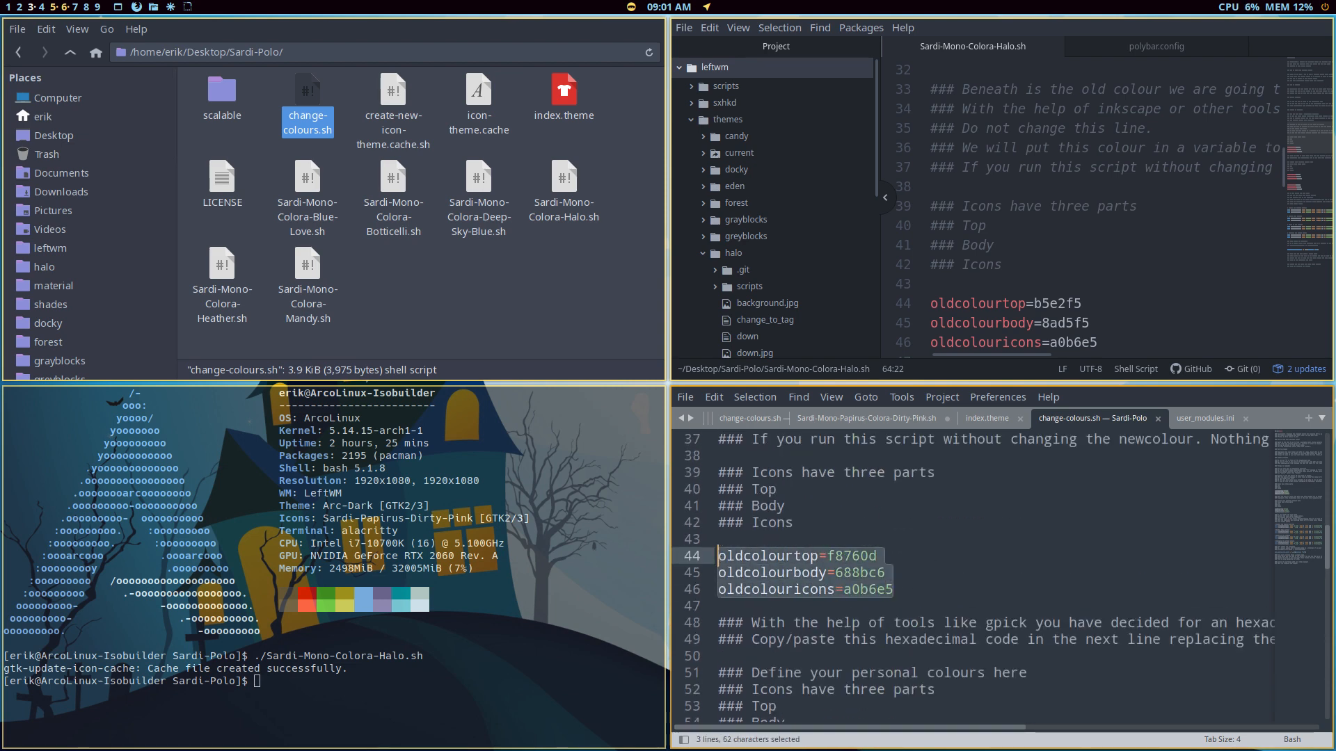
key("ctrl+c")
Try to replace the three oldcolour lines in change-colours.sh with the copied lines, and undo the paste.
key("super+f")
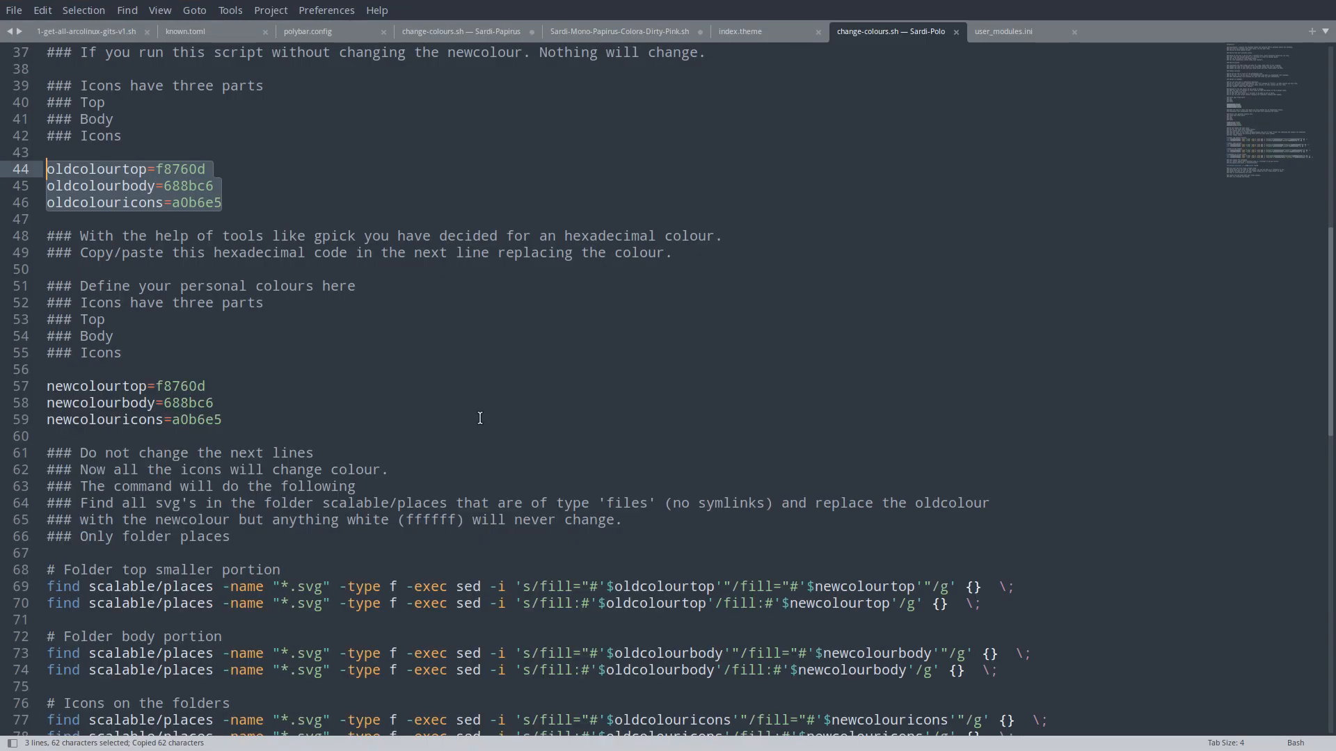
left_click_drag(224, 203, 18, 164)
key("ctrl+v")
key("ctrl+s")
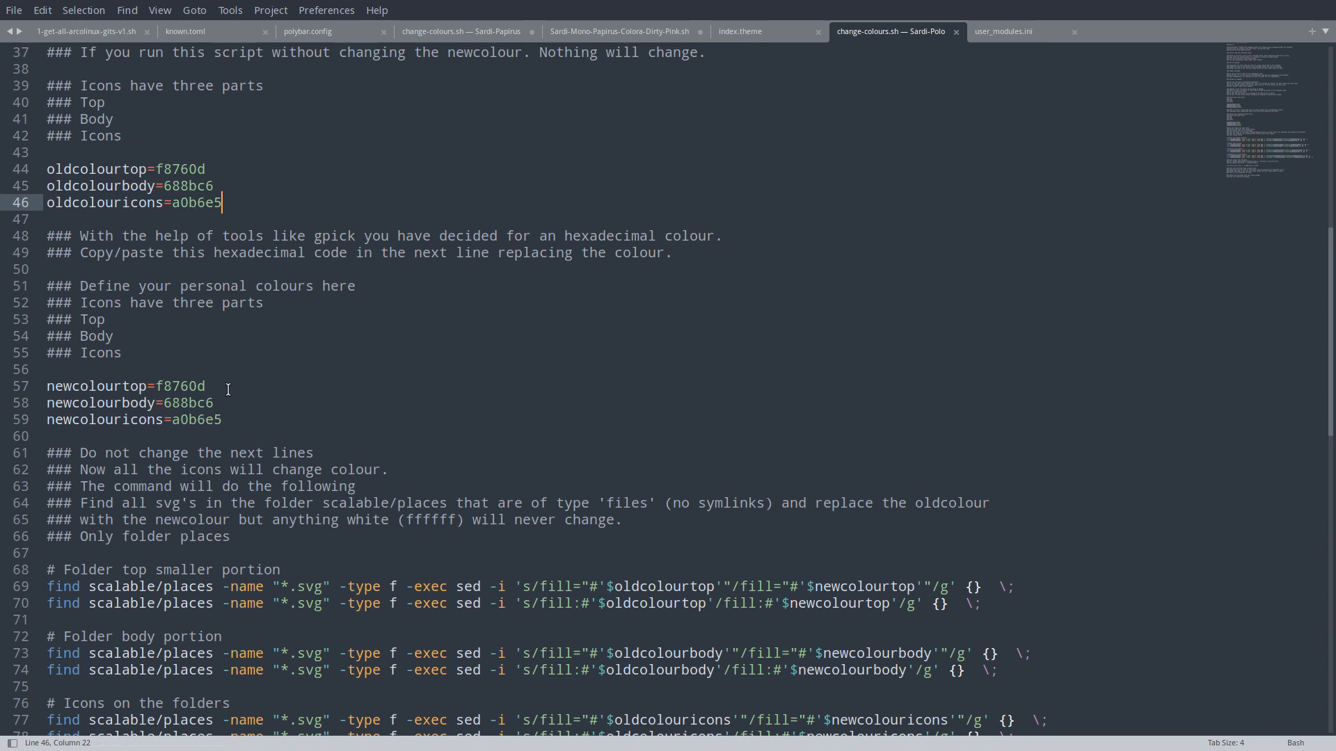
key("ctrl+z")
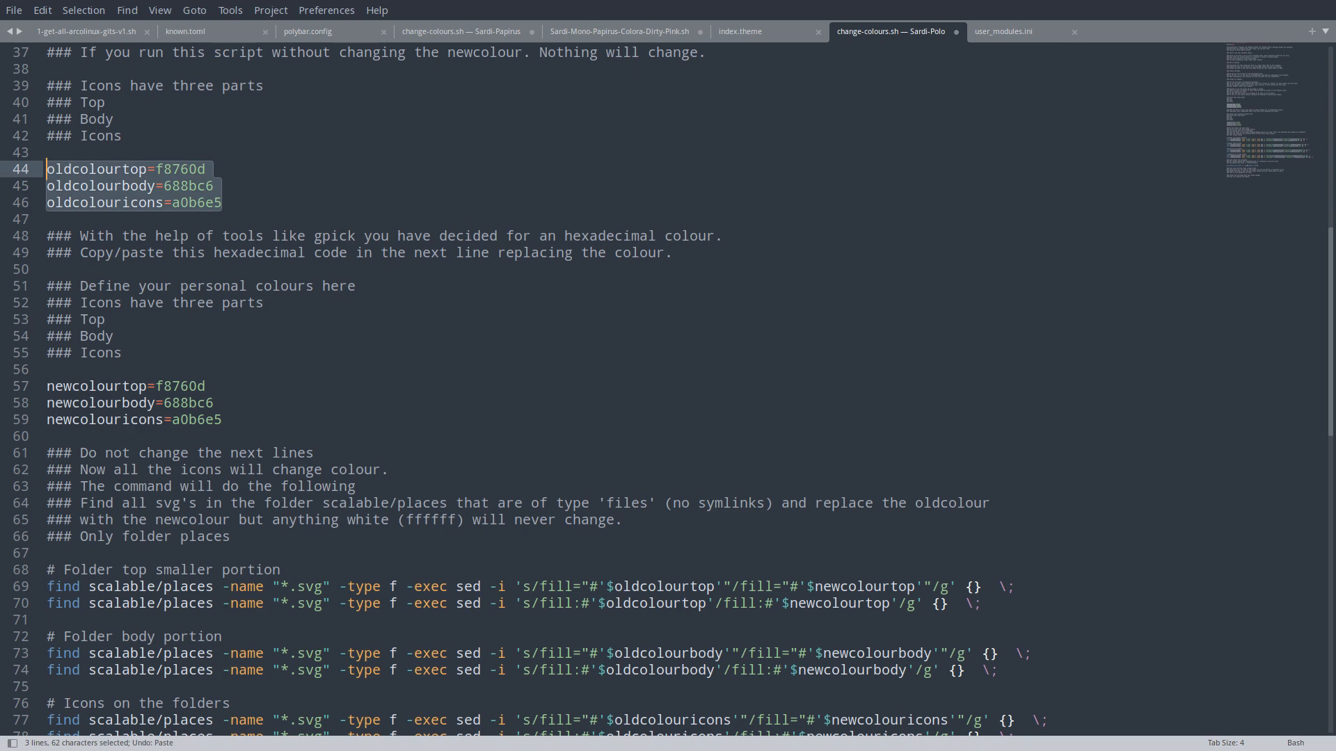
Discard the change-colours.sh edits, paste oldcolour values f8760d, 688bc6 and a0b6e5 over those in Sardi-Mono-Colora-Halo.sh in Atom, and save.
left_click(954, 32)
left_click(445, 550)
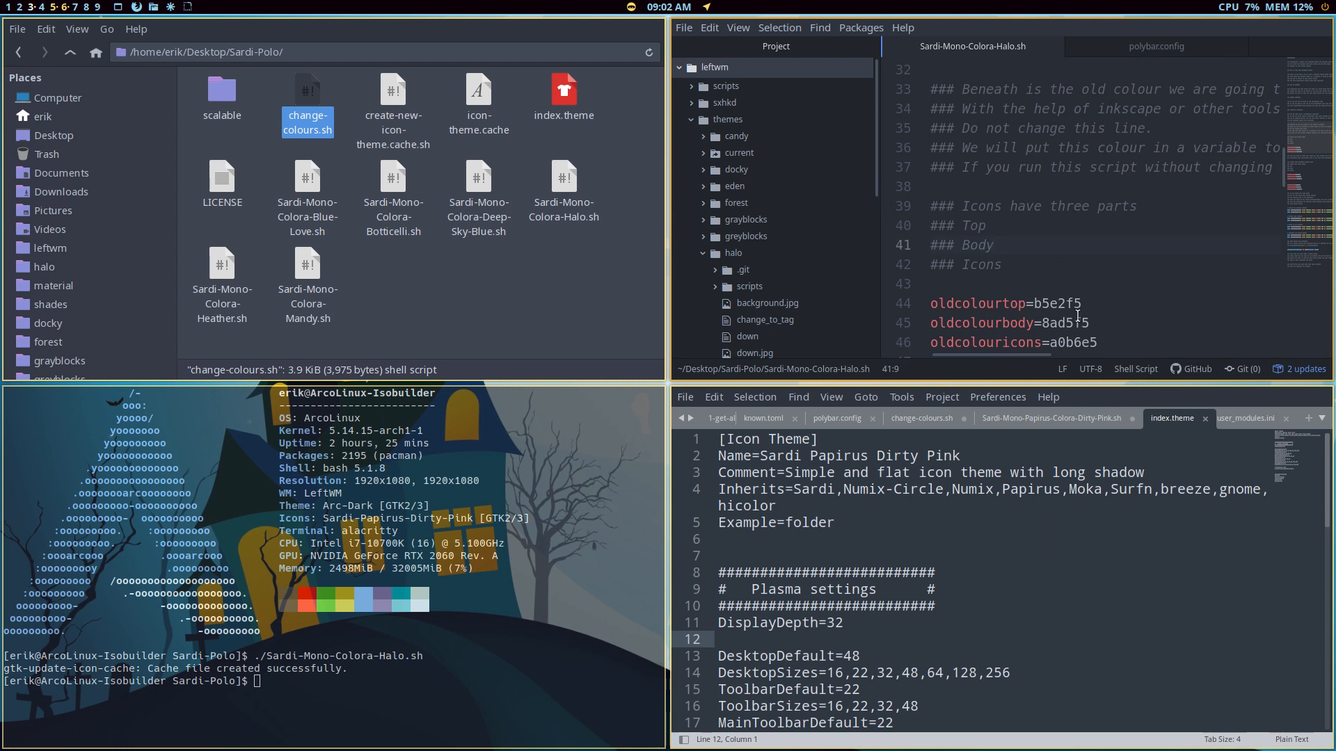
left_click_drag(1098, 340, 931, 300)
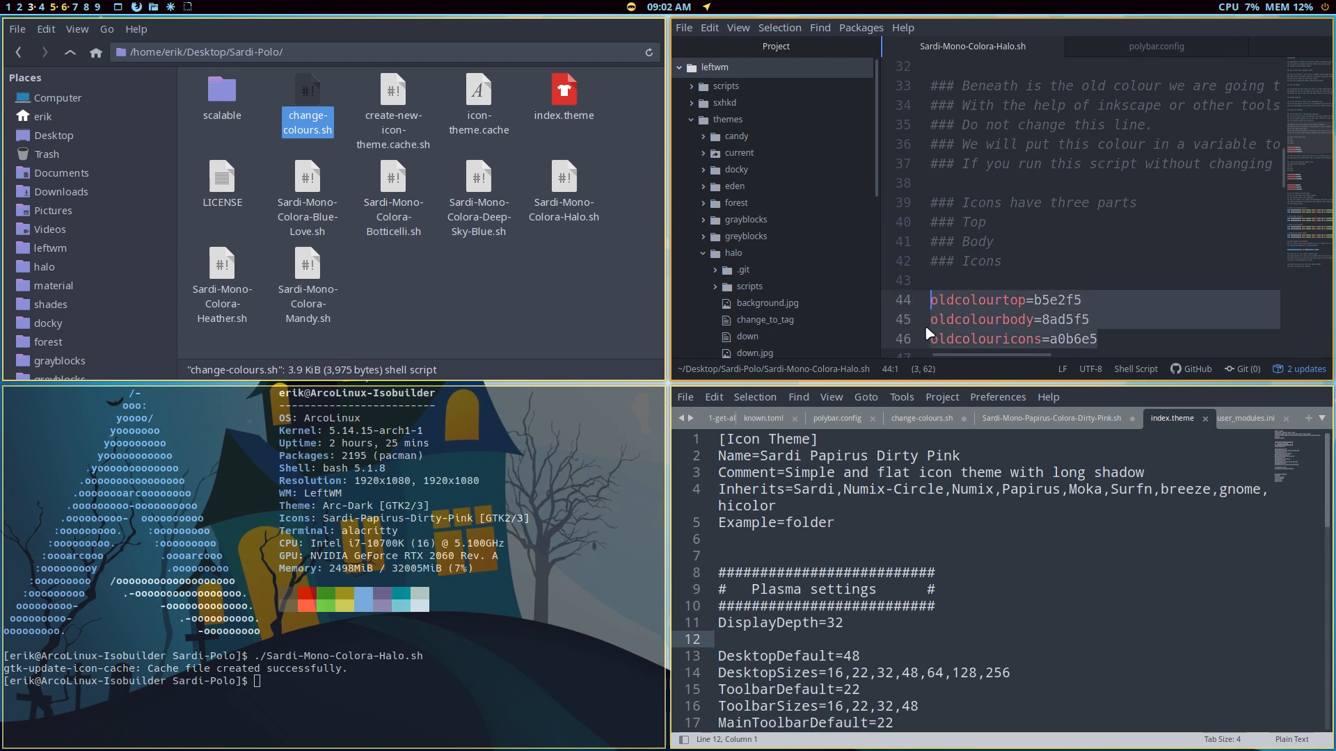
key("ctrl+v")
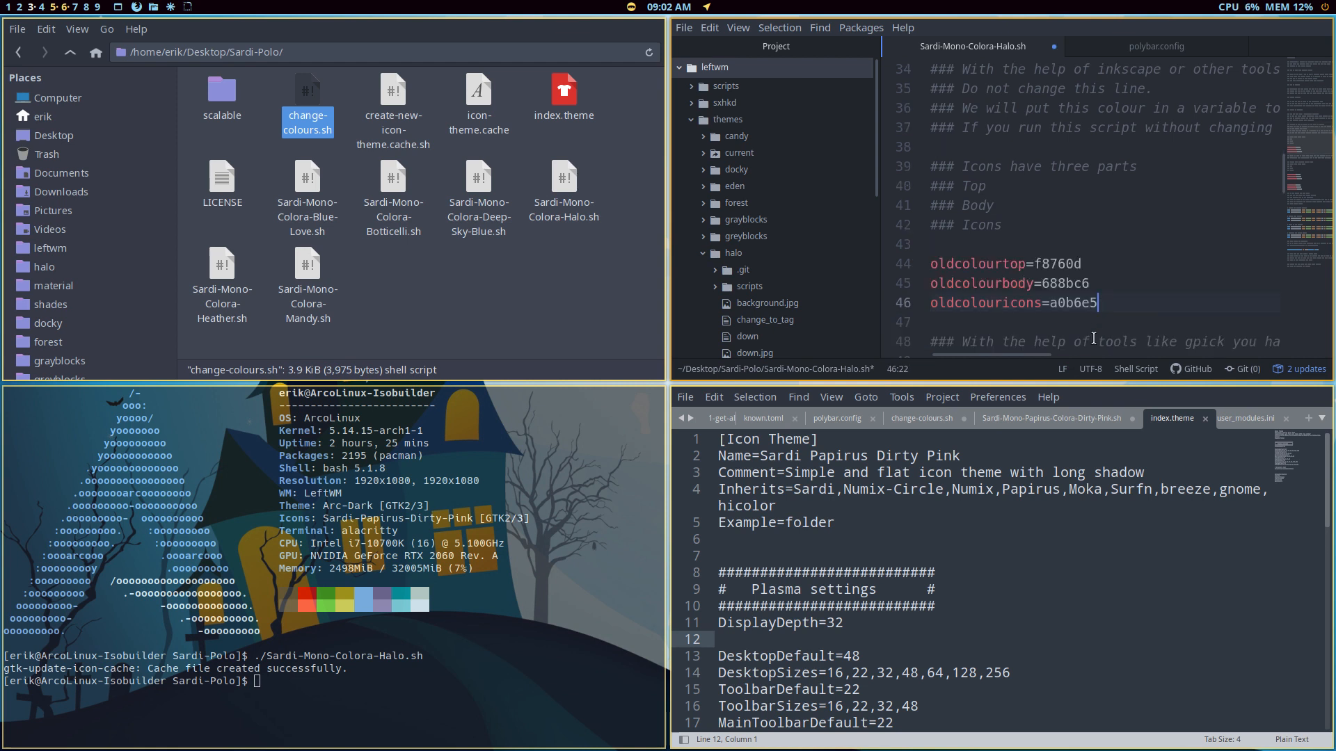
key("ctrl+s")
Set newcolourtop to b5e2f5 and newcolourbody to 8ad5f5, copying both values from the spare oldcolour lines below them.
key("F11")
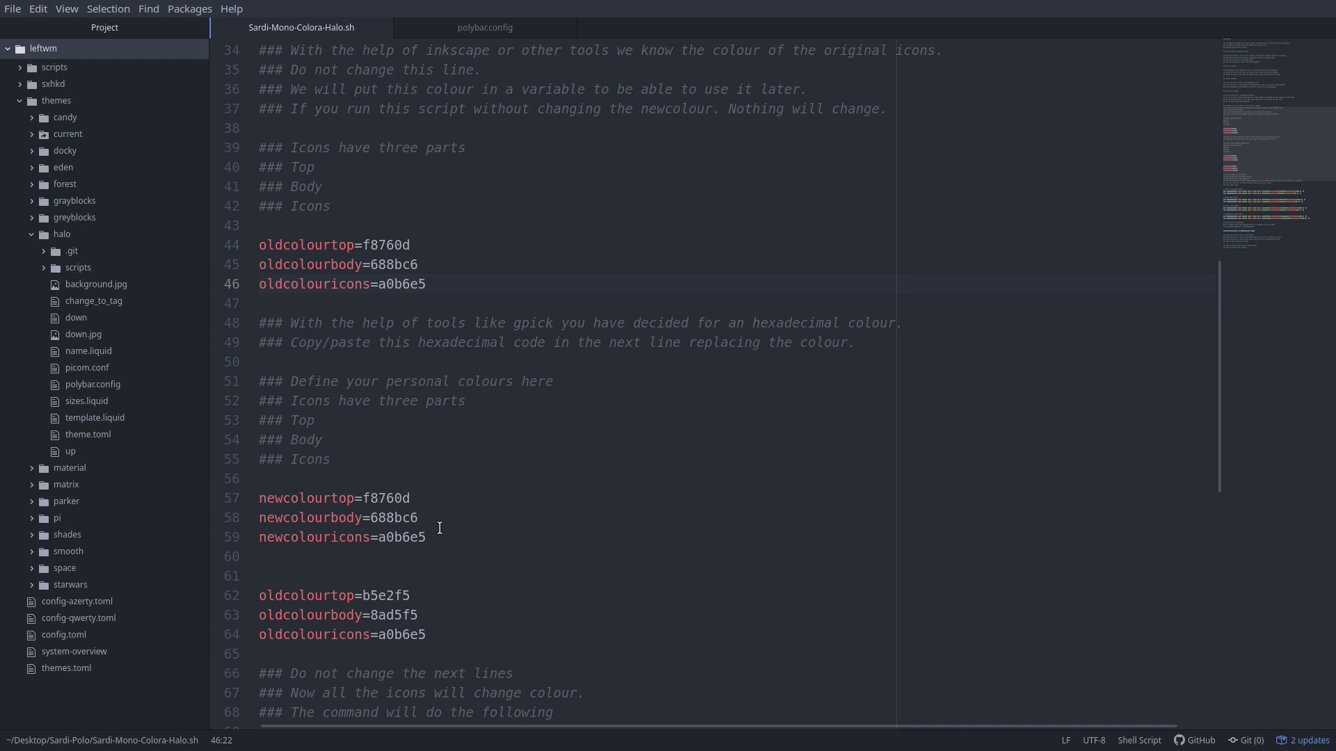
double_click(391, 597)
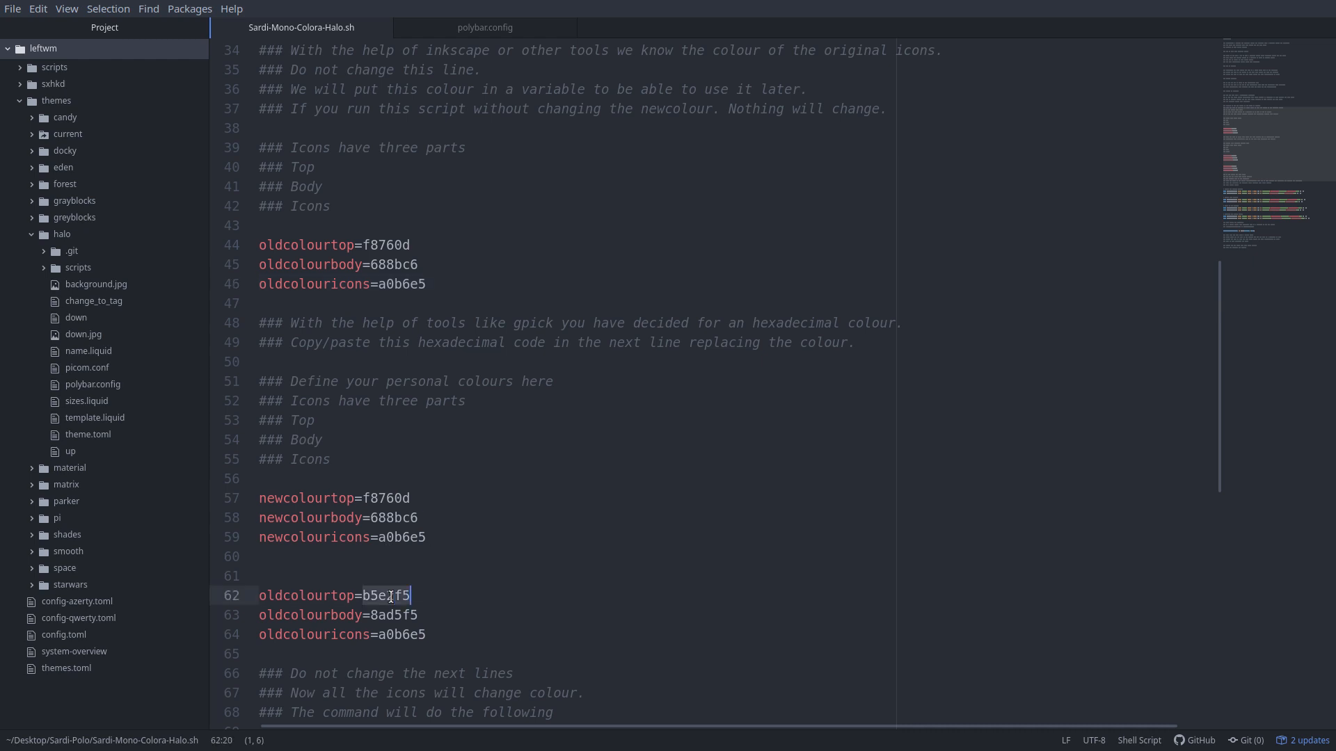
double_click(395, 499)
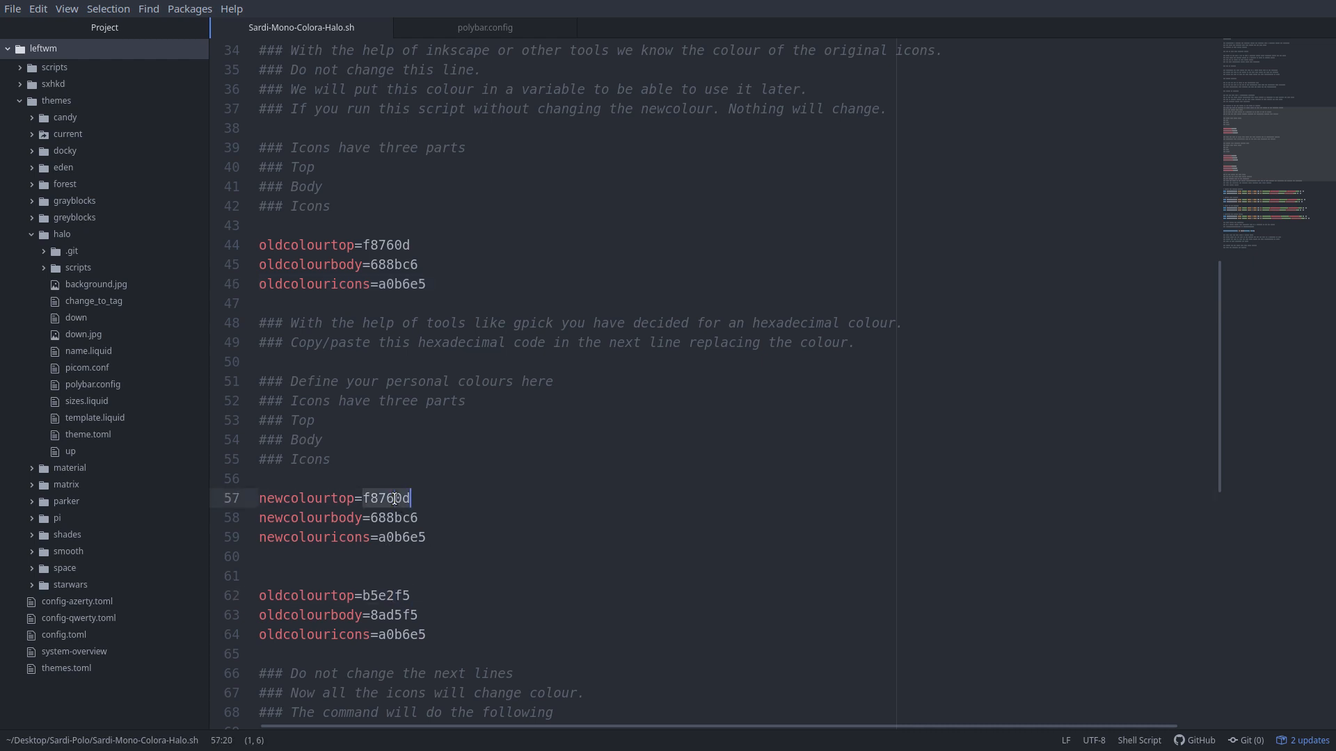
key("ctrl+v")
double_click(385, 615)
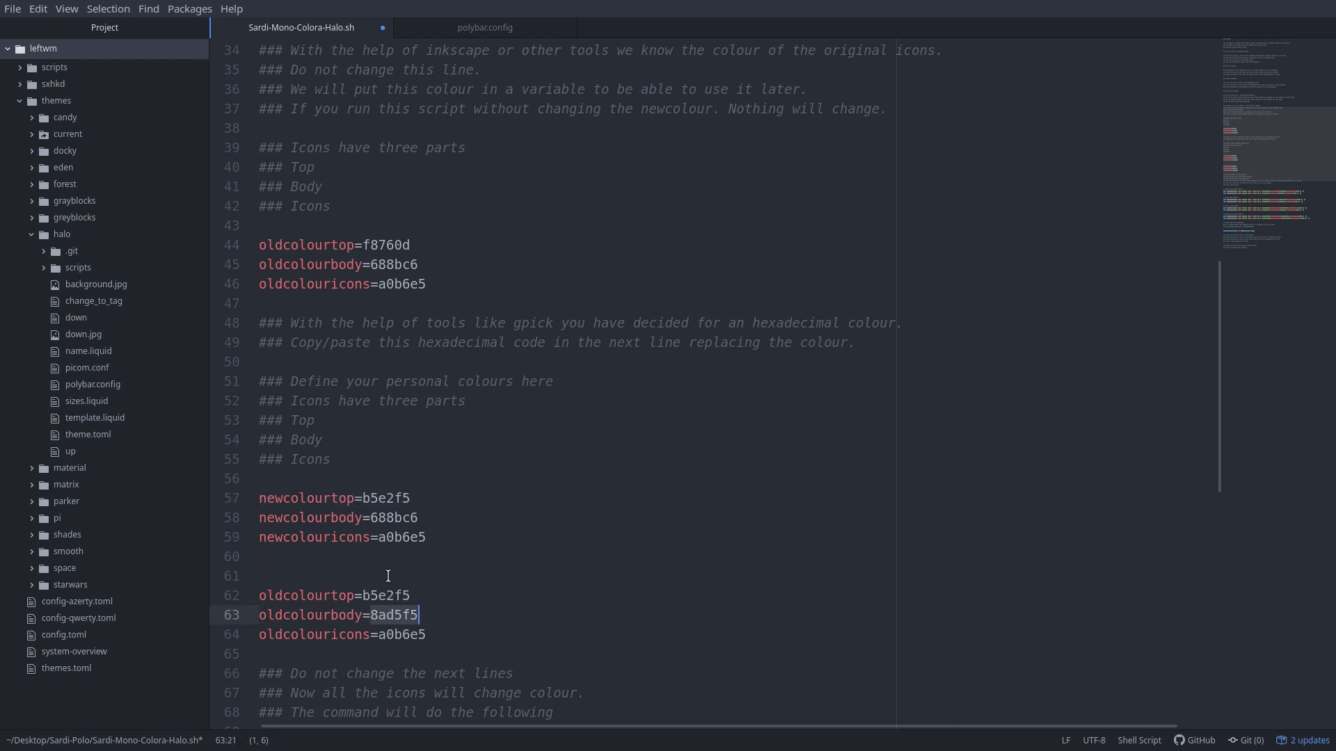
double_click(395, 517)
key("ctrl+v")
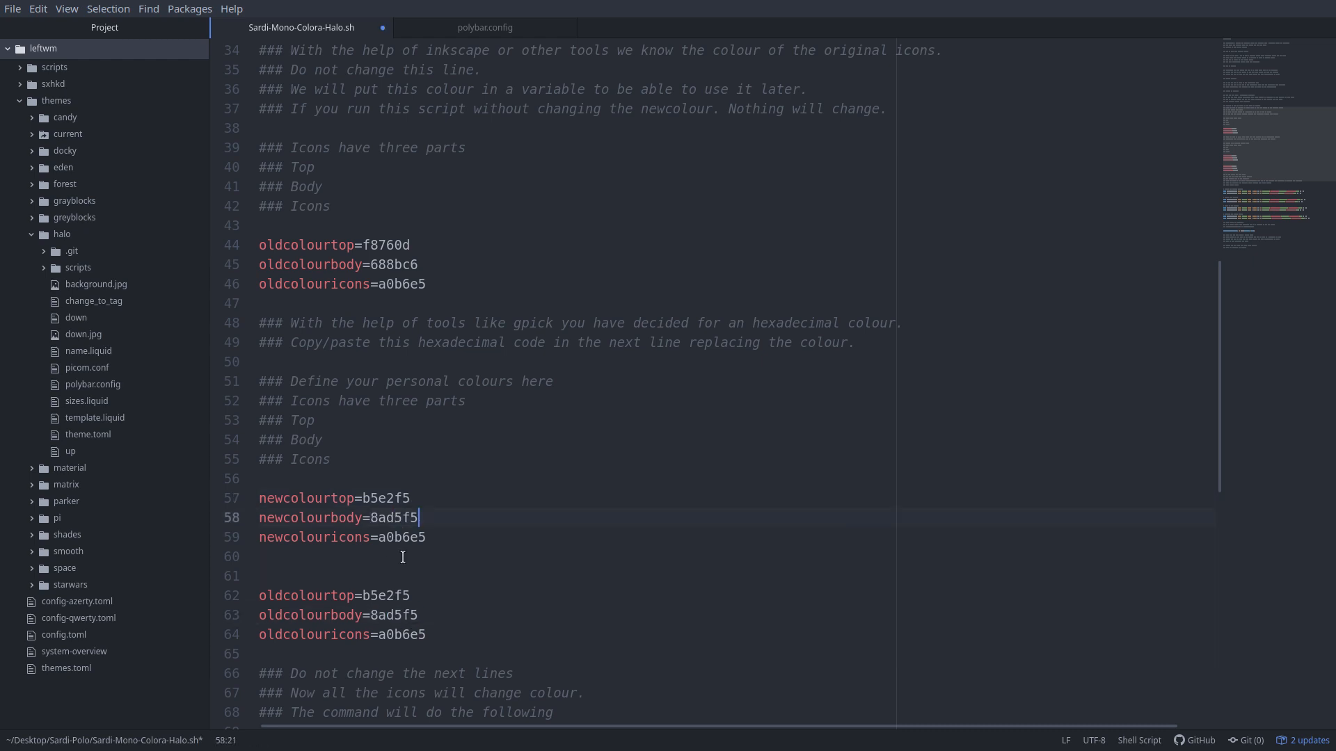
Delete the three spare oldcolour lines and the extra blank lines below the newcolour lines.
double_click(415, 630)
left_click(256, 586, "shift")
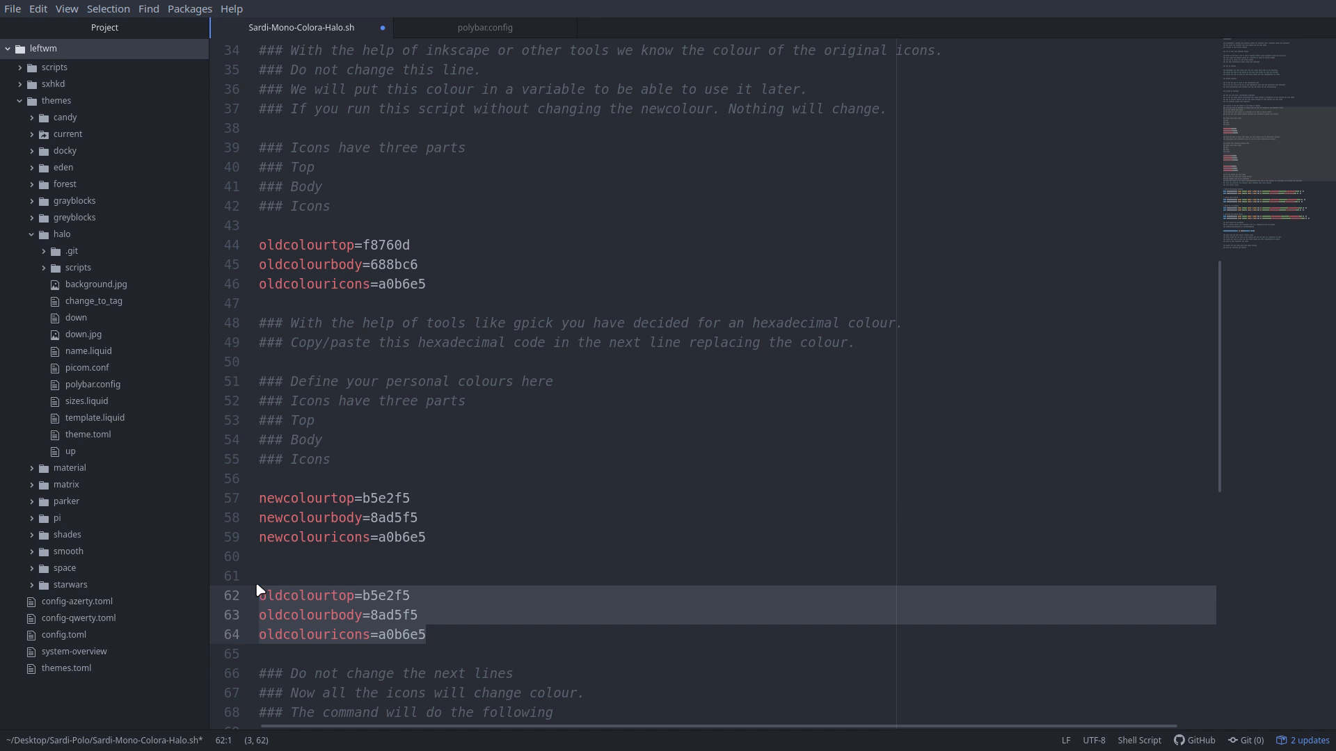
key("BackSpace")
key("BackSpace")
key("BackSpace")
key("BackSpace")
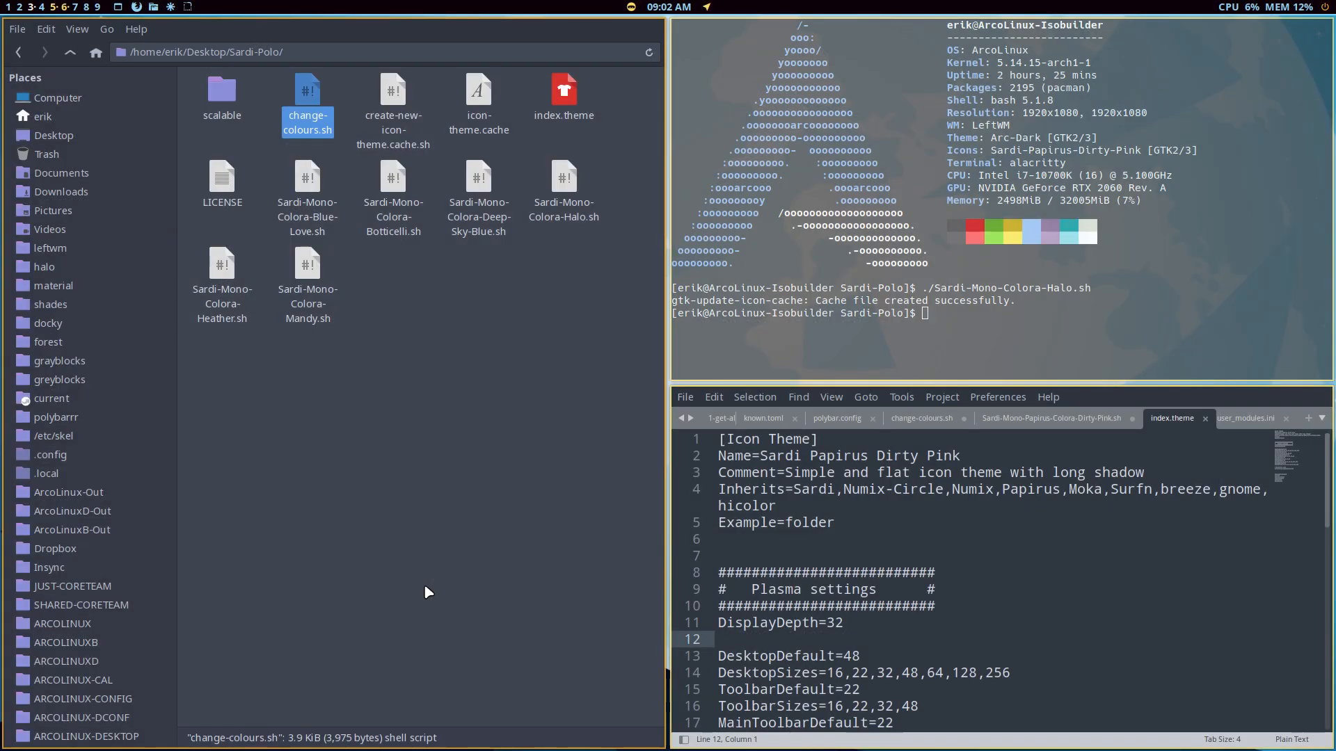
Run ./Sardi-Mono-Colora-Halo.sh again in the terminal and open the scalable/places folder to inspect the icons.
key("Up")
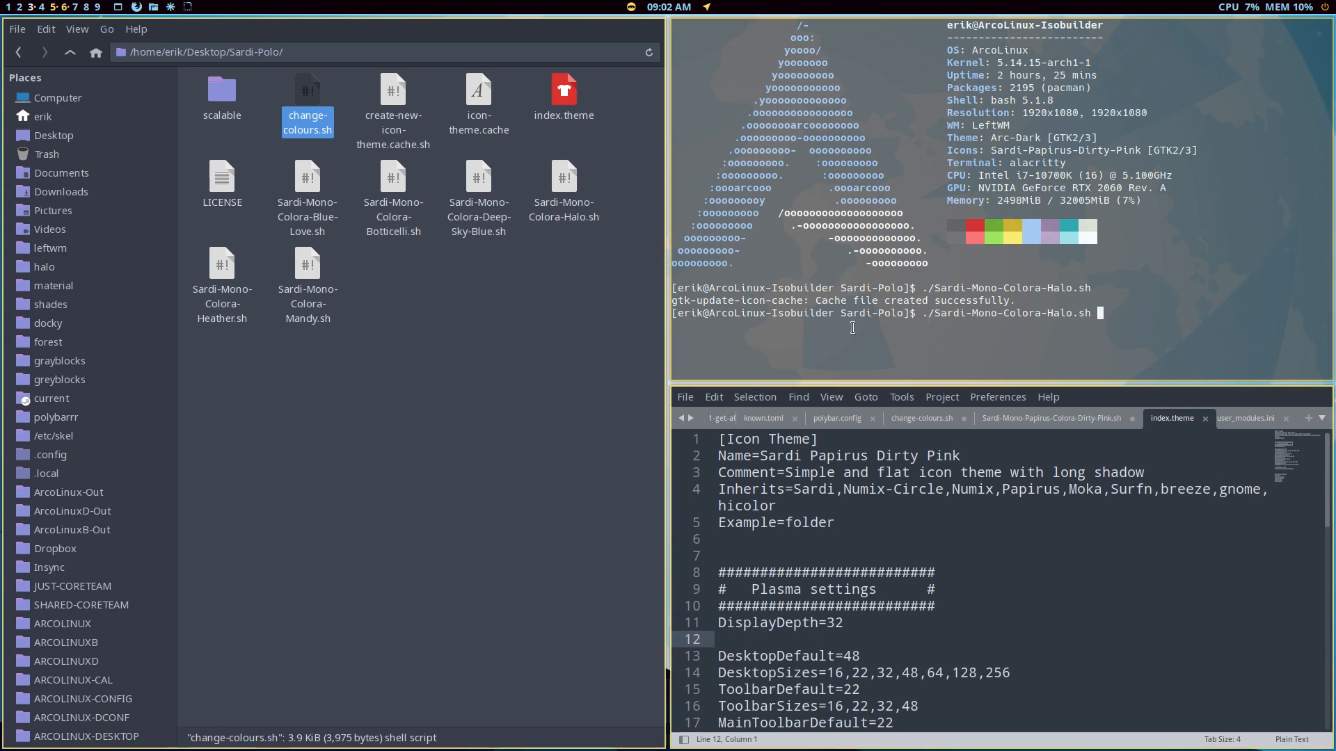
key("Return")
double_click(216, 104)
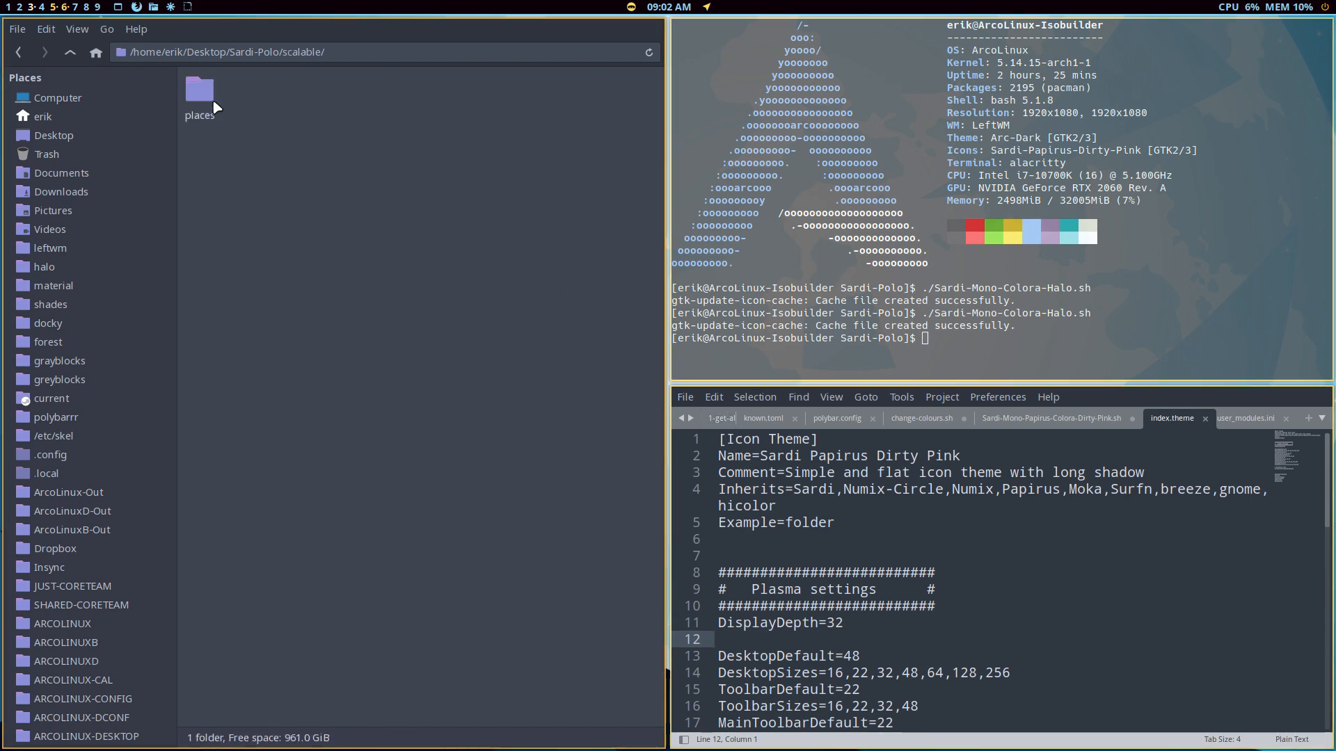
double_click(209, 101)
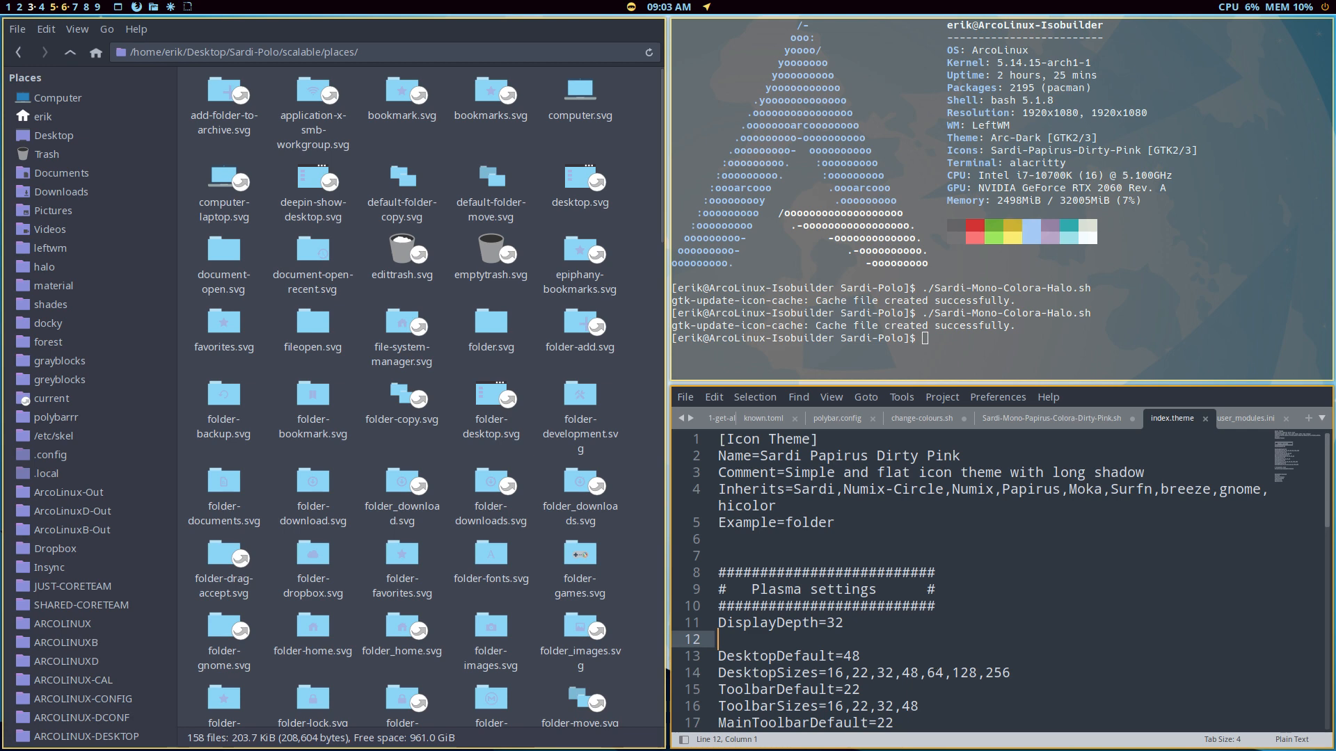
Close the Sublime Text window showing index.theme and bring up Sardi-Mono-Colora-Halo.sh full screen in Atom.
key("super+q")
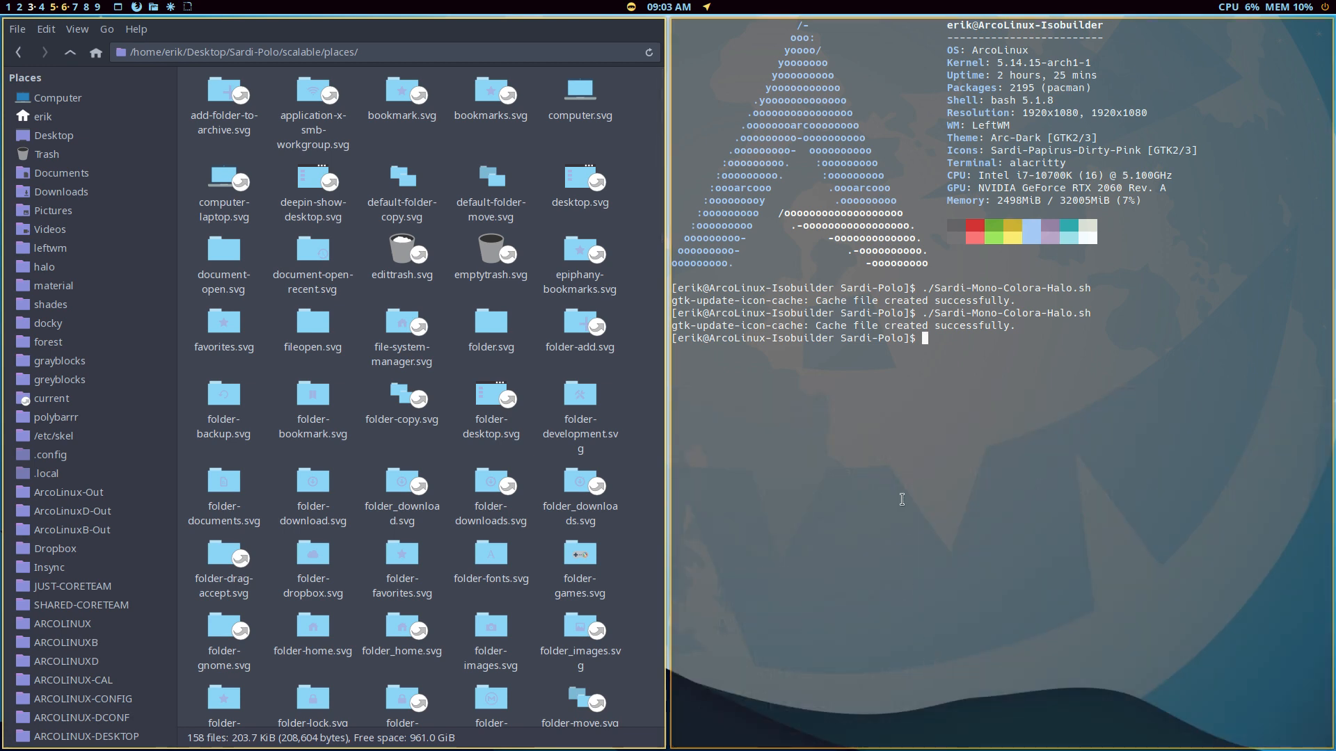
key("super+e")
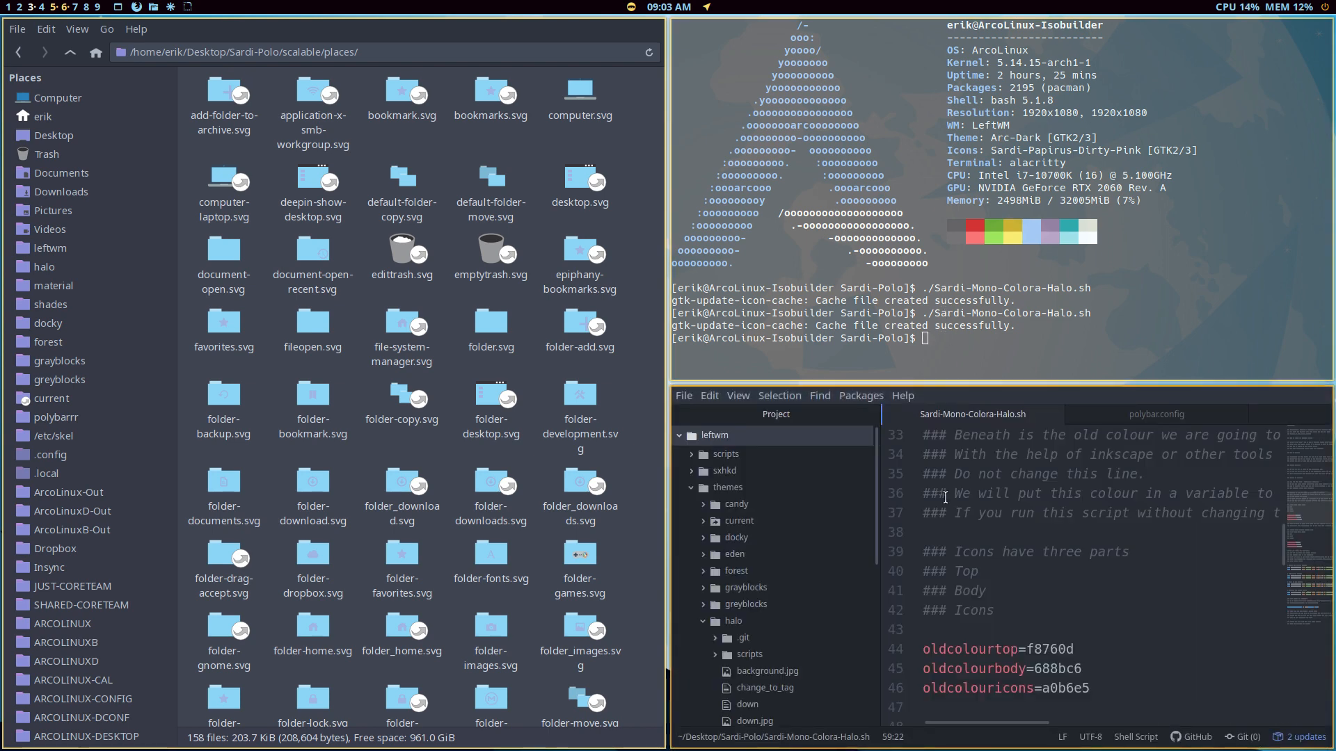
key("super+f")
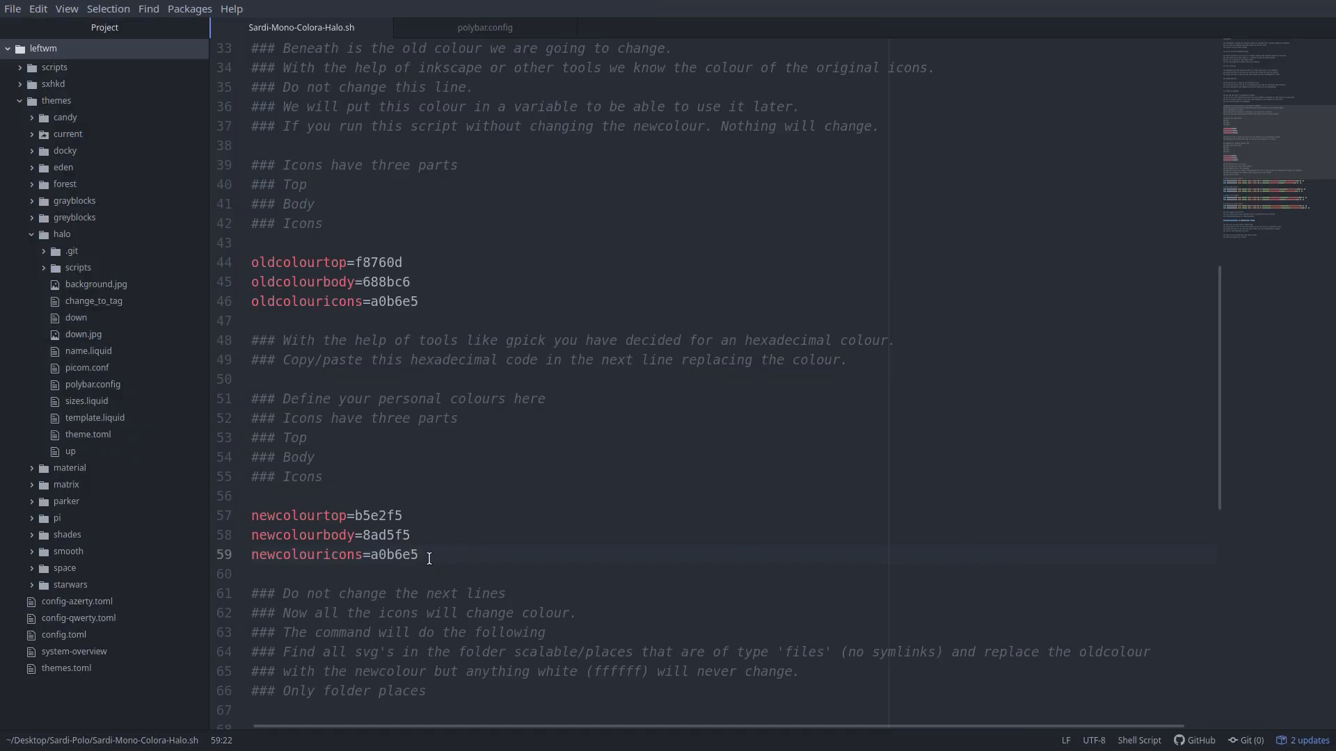
Set oldcolourtop to b5e2f5 and oldcolourbody to 8ad5f5, copying both values from the newcolour lines.
key("Up")
key("Up")
key("ctrl+d")
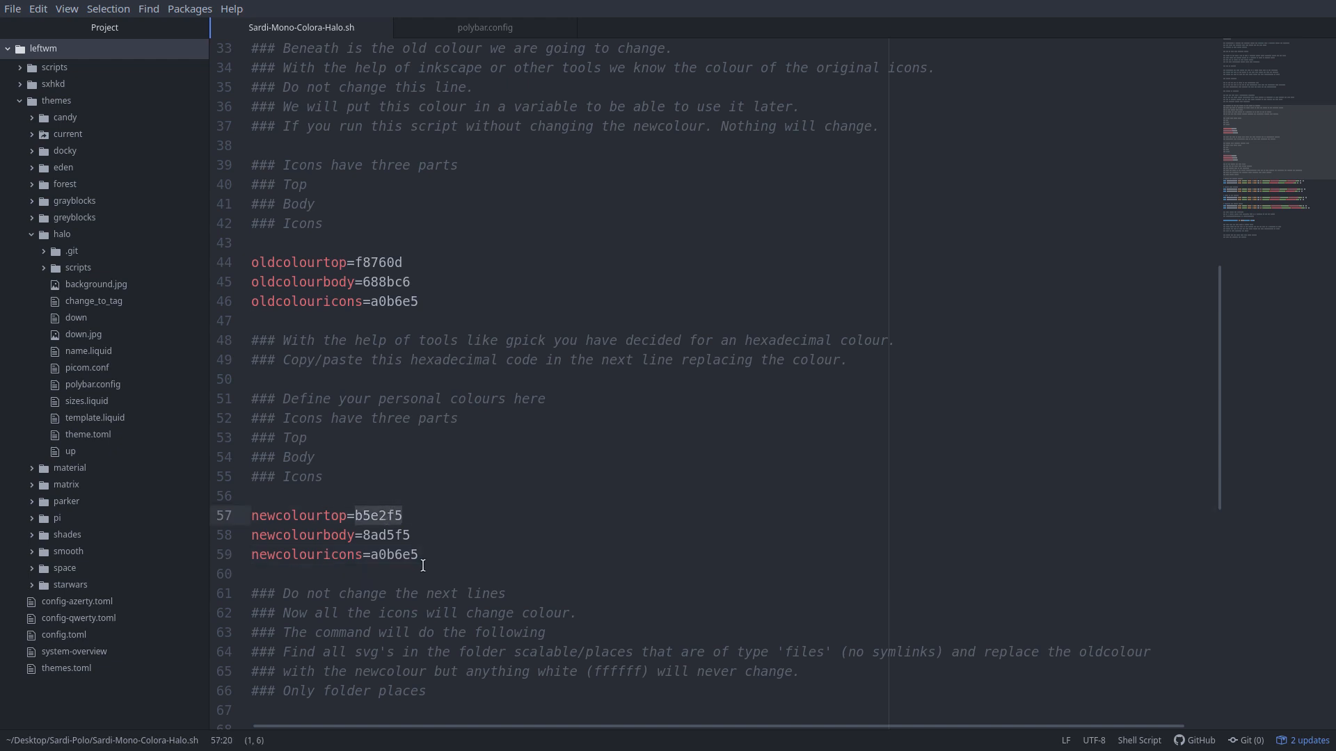
double_click(386, 262)
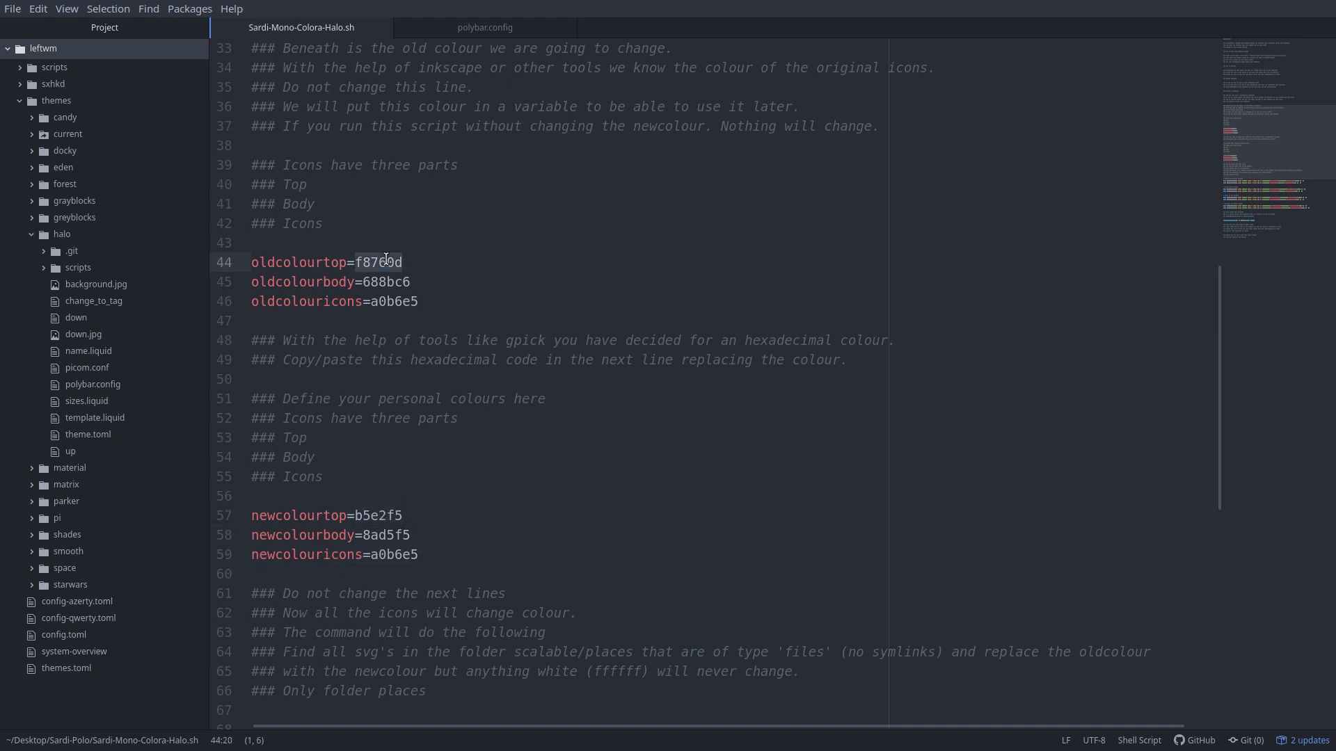
key("ctrl+v")
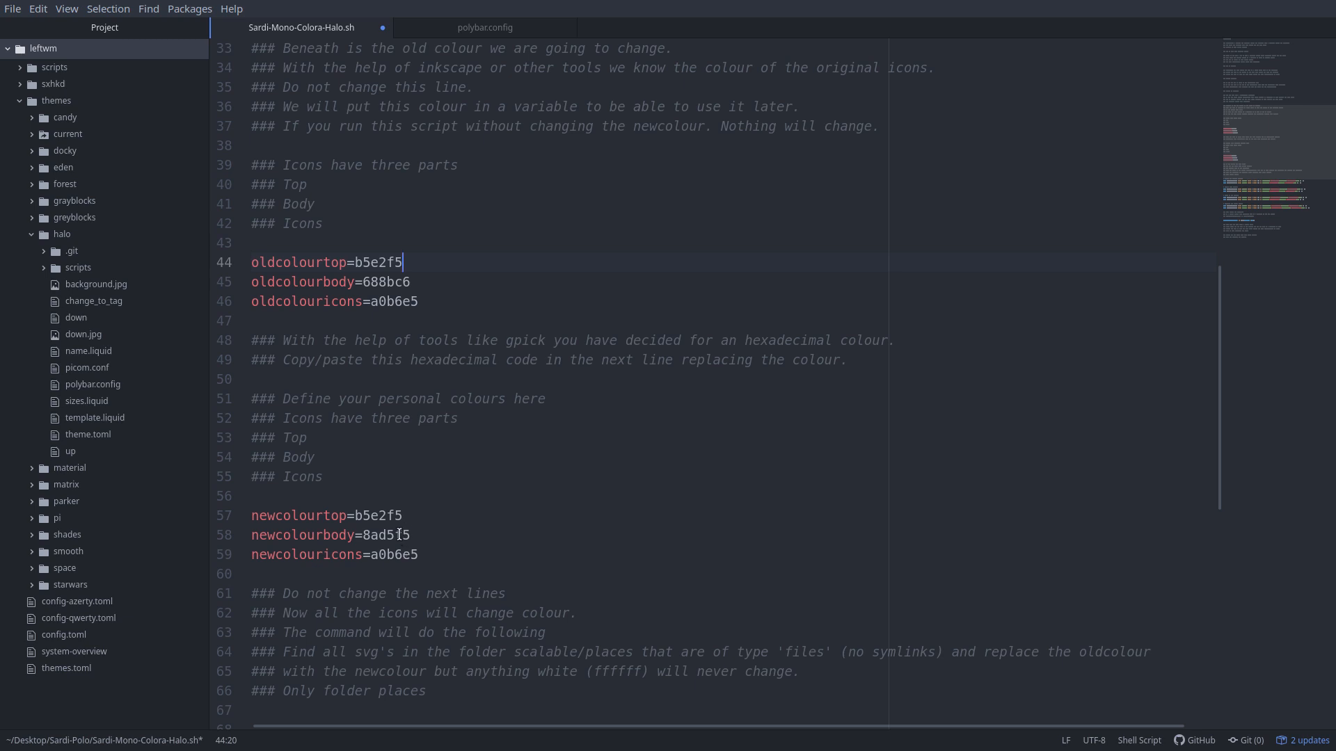
double_click(399, 533)
key("ctrl+c")
double_click(391, 282)
key("ctrl+v")
Set newcolouricons to ffffff, save the script and leave the full-screen view.
double_click(398, 555)
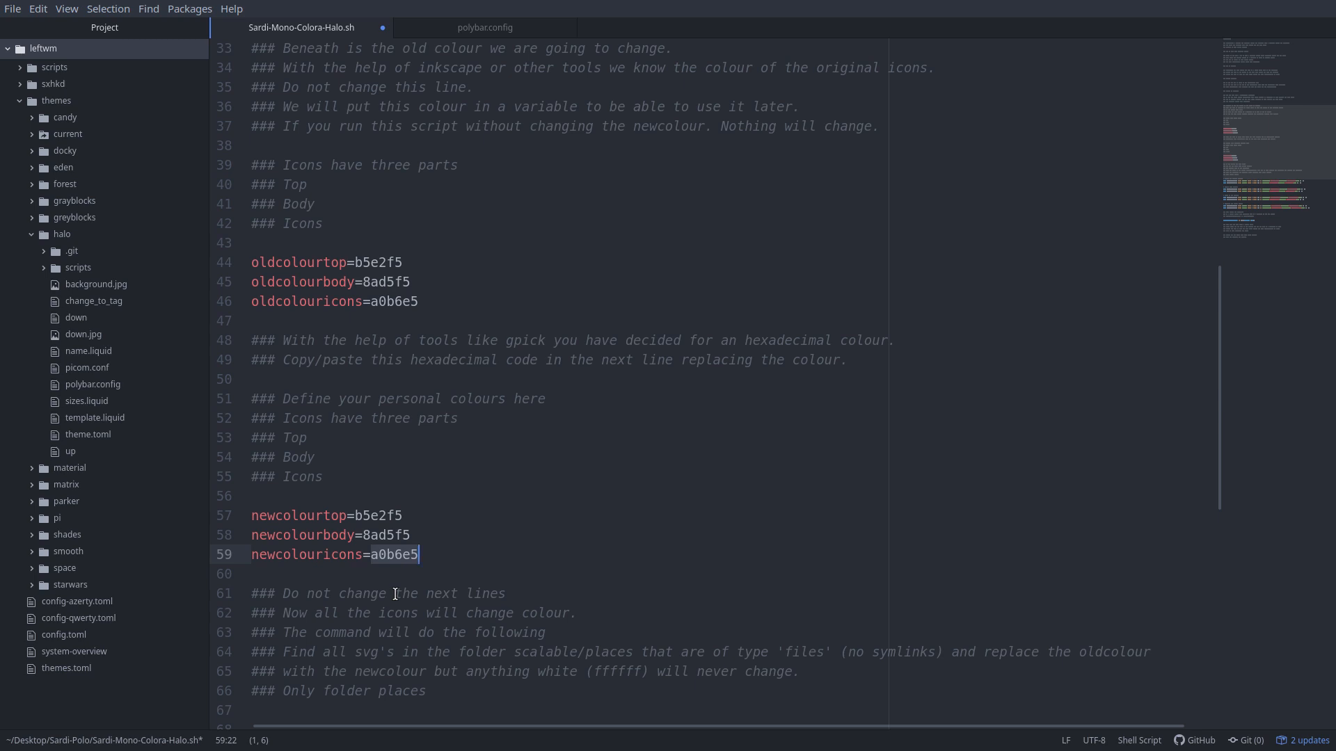
type("ffffff")
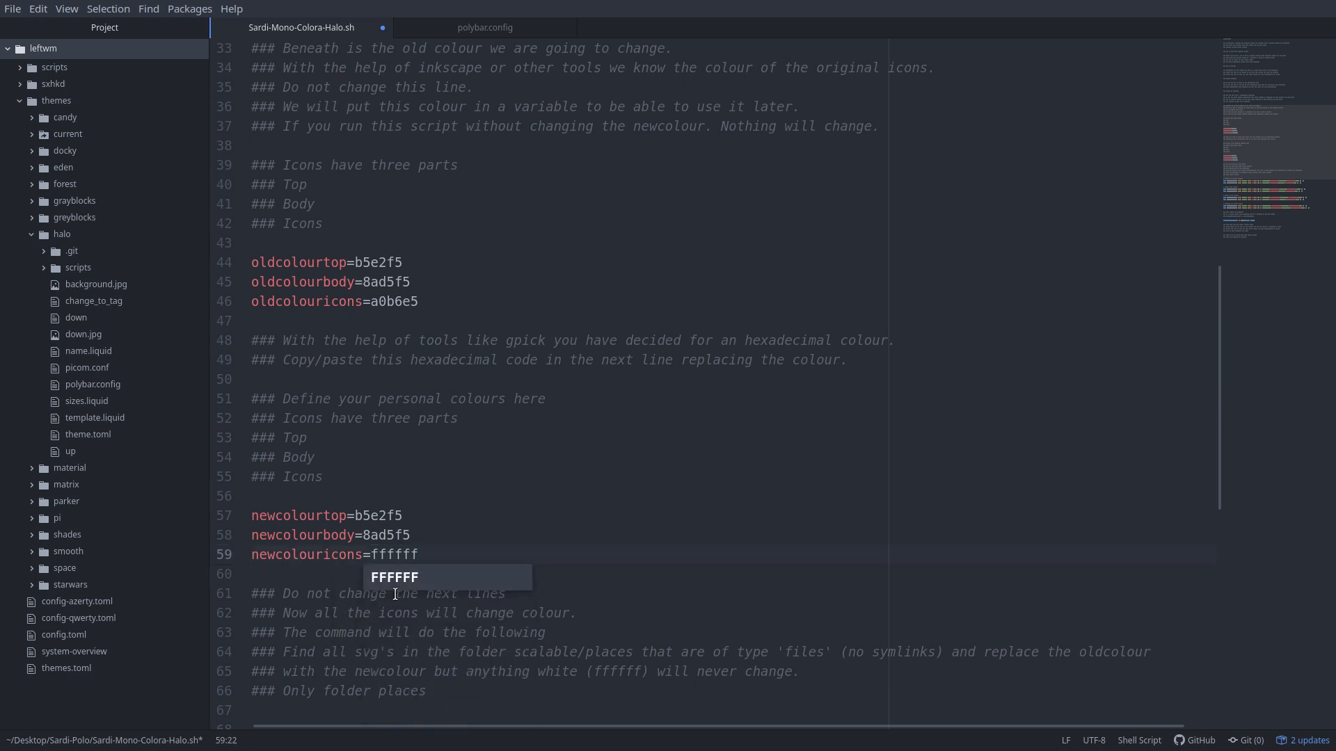
key("Escape")
key("ctrl+s")
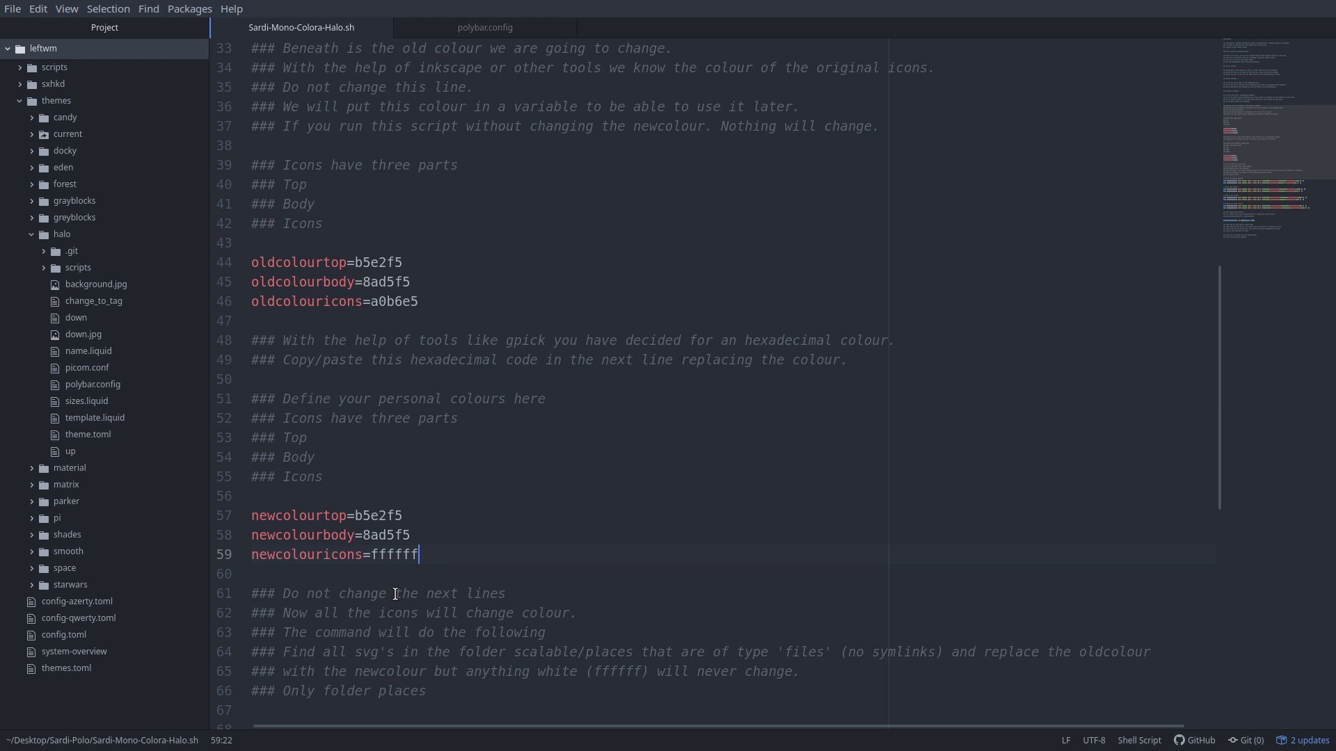
key("ctrl+f")
key("Escape")
key("super+f")
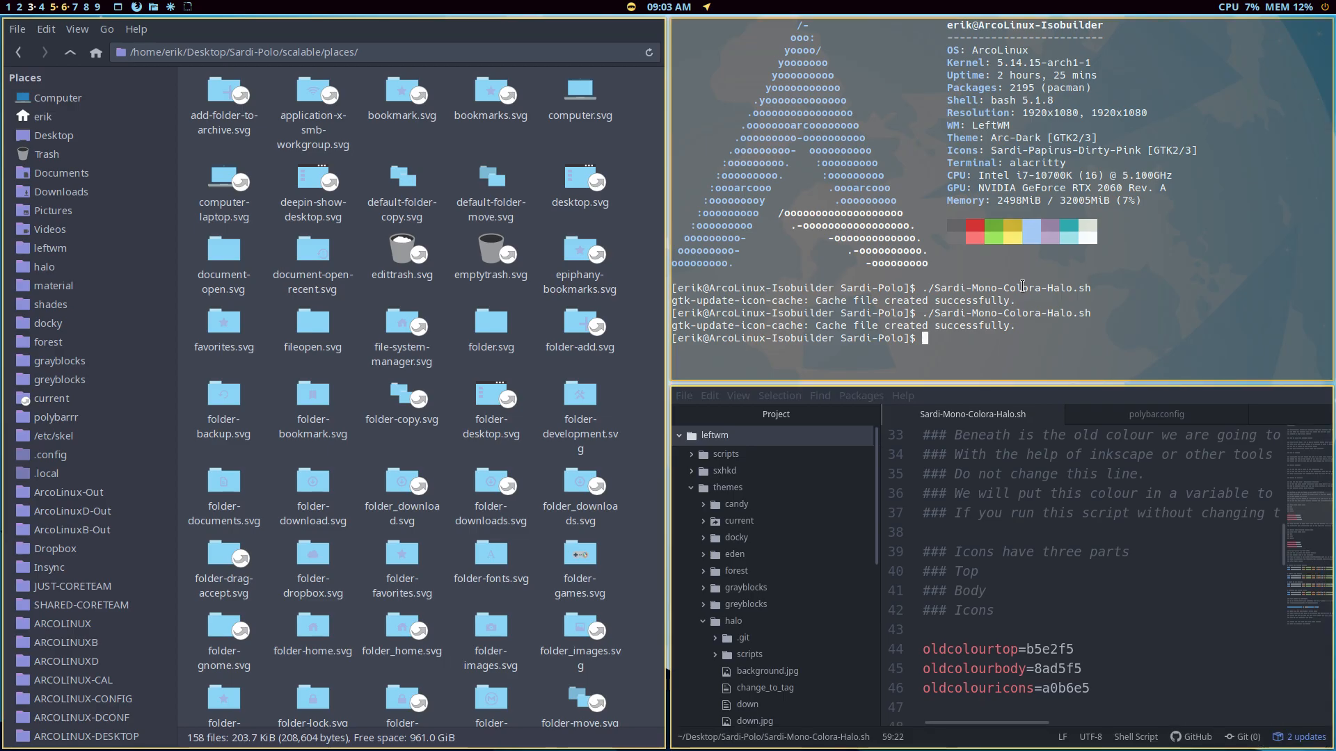
Rerun ./Sardi-Mono-Colora-Halo.sh in the terminal and check the symbols on the folder icons throughout scalable/places.
key("Up")
key("Return")
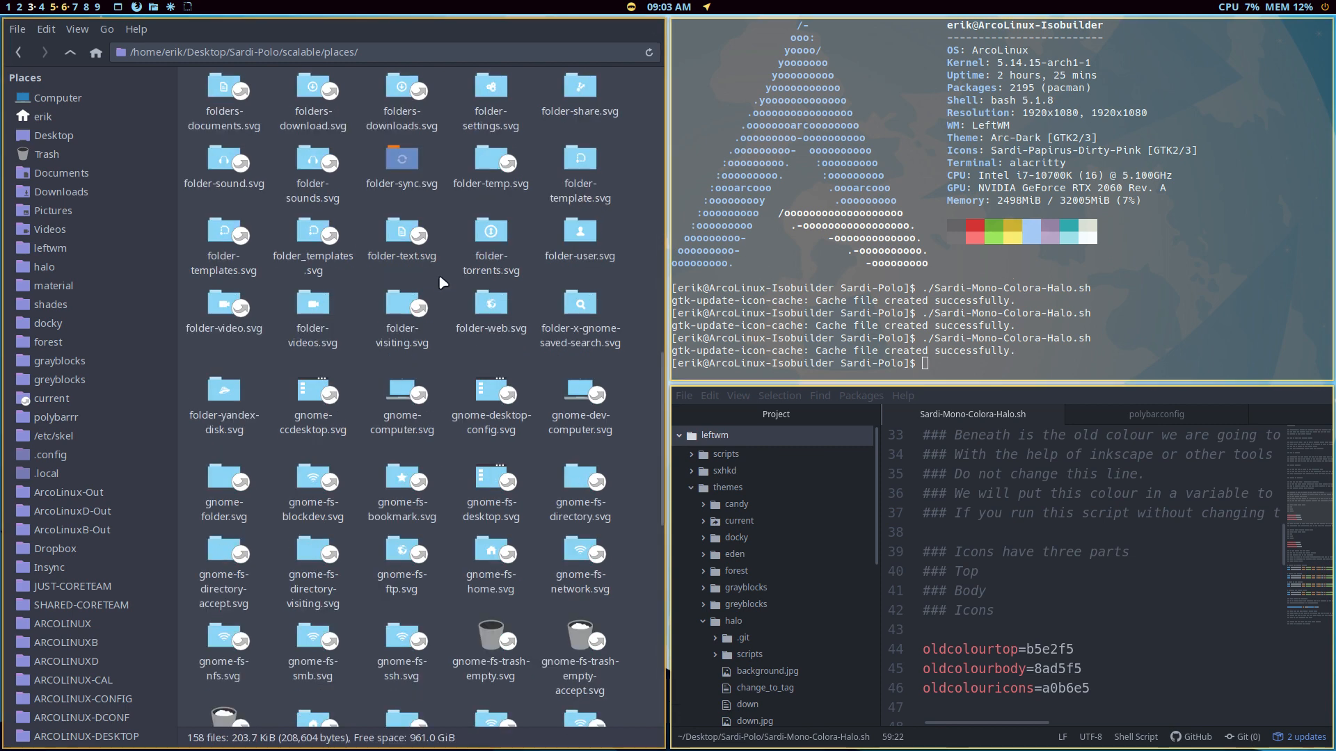
left_click(408, 161)
left_click(464, 259)
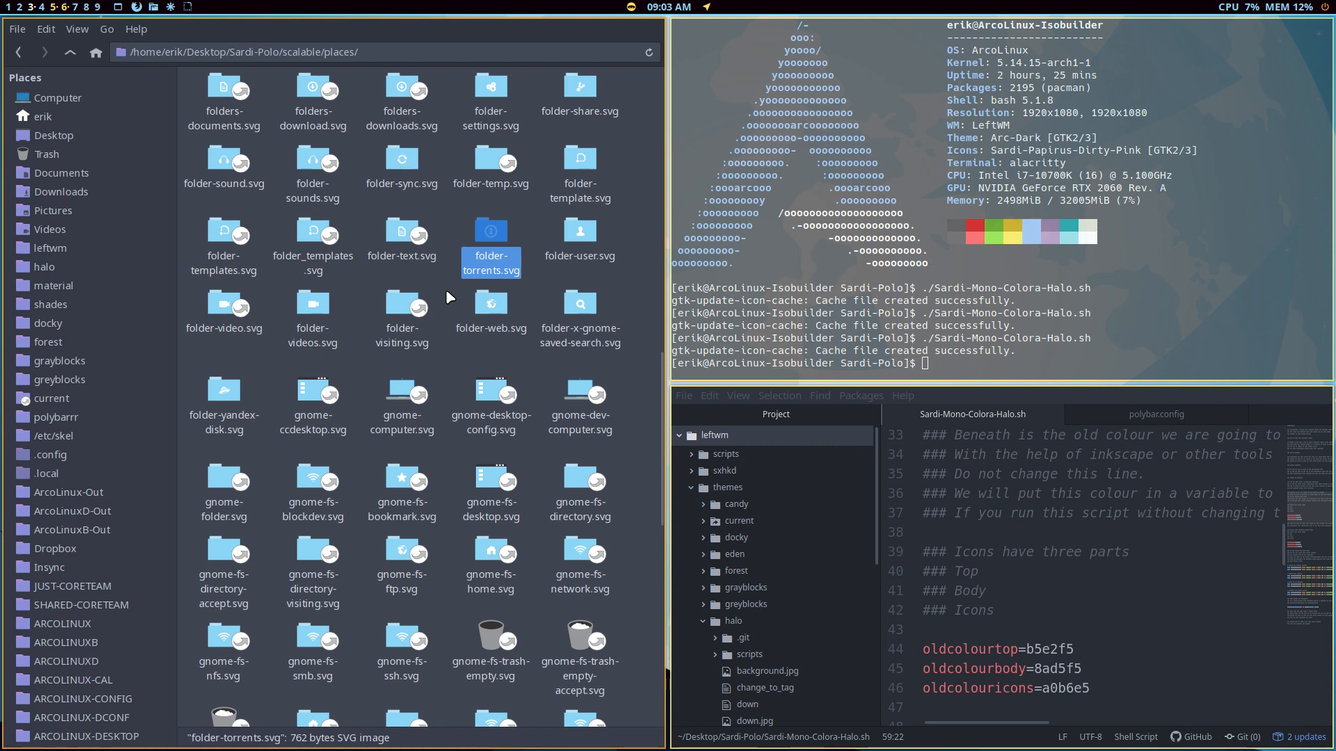
left_click(453, 362)
scroll(454, 363, "down", 10)
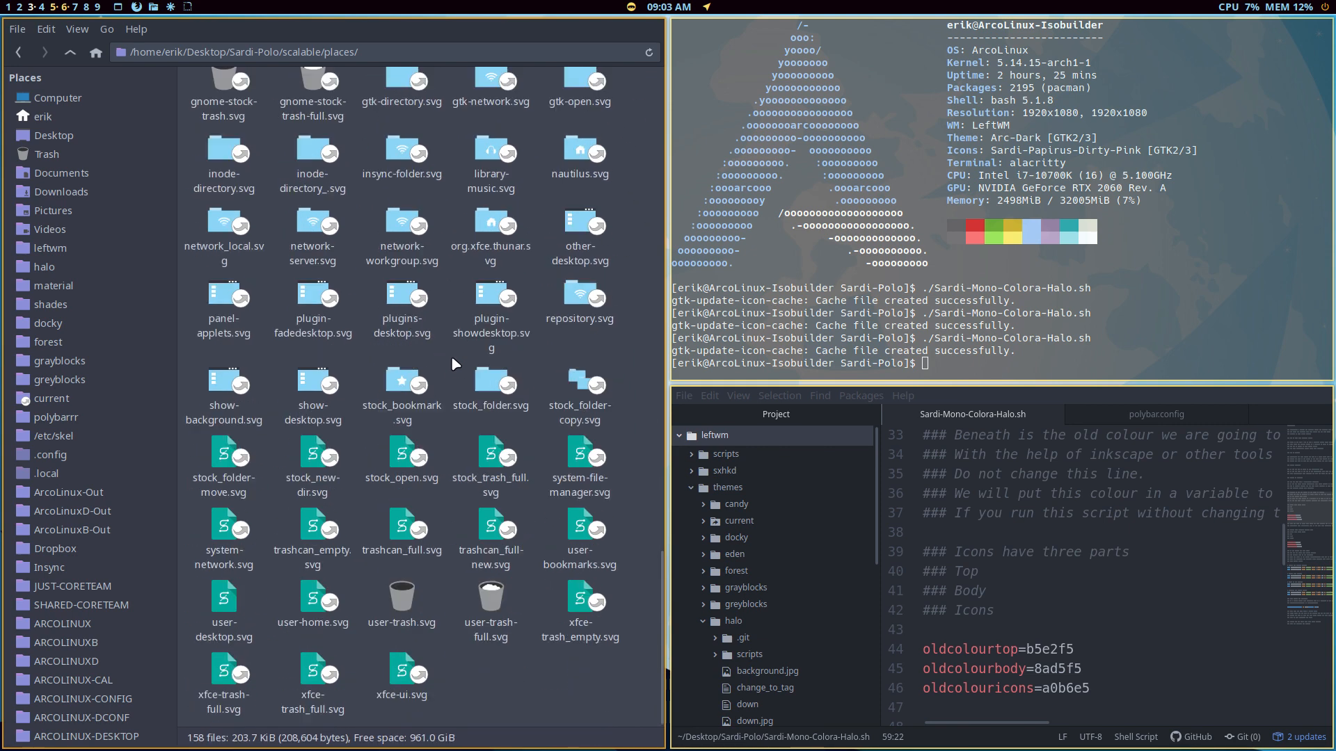
scroll(453, 362, "up", 10)
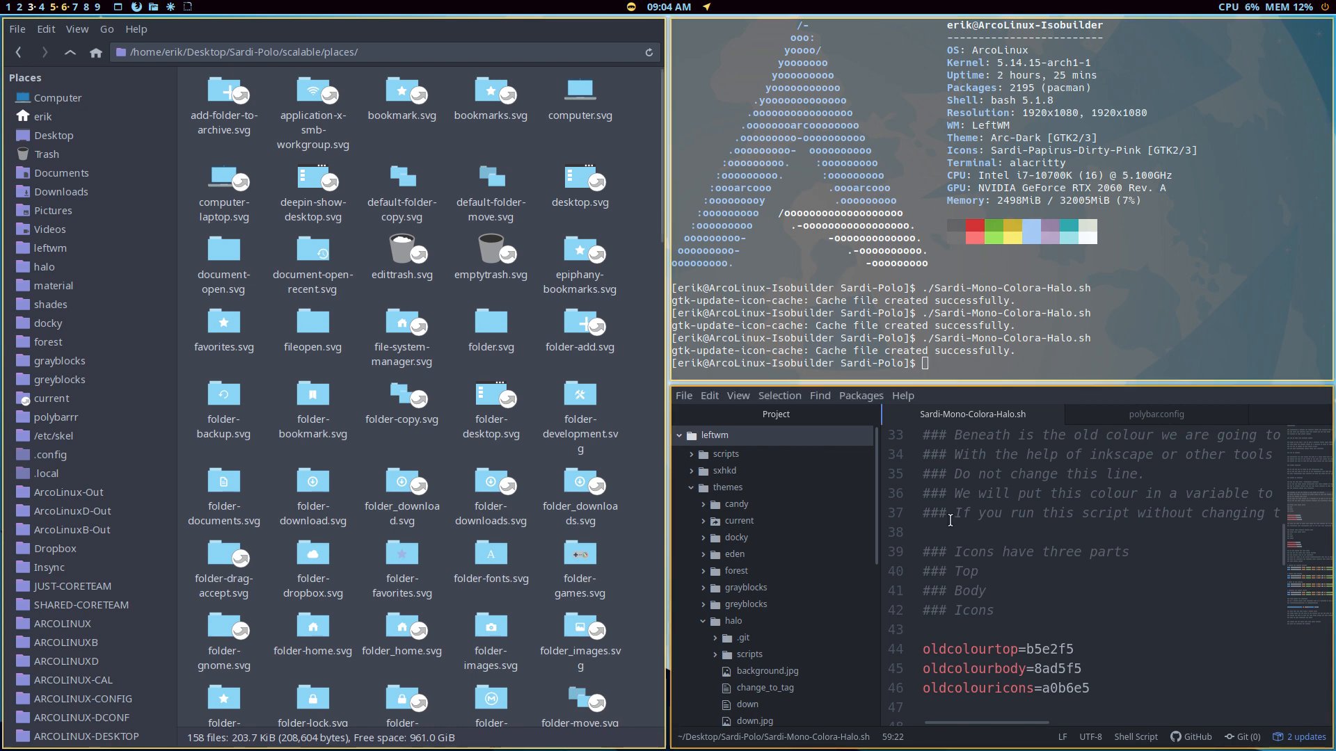
Show Sardi-Mono-Colora-Halo.sh full screen in Atom and set oldcolouricons to ffffff.
key("ctrl+f")
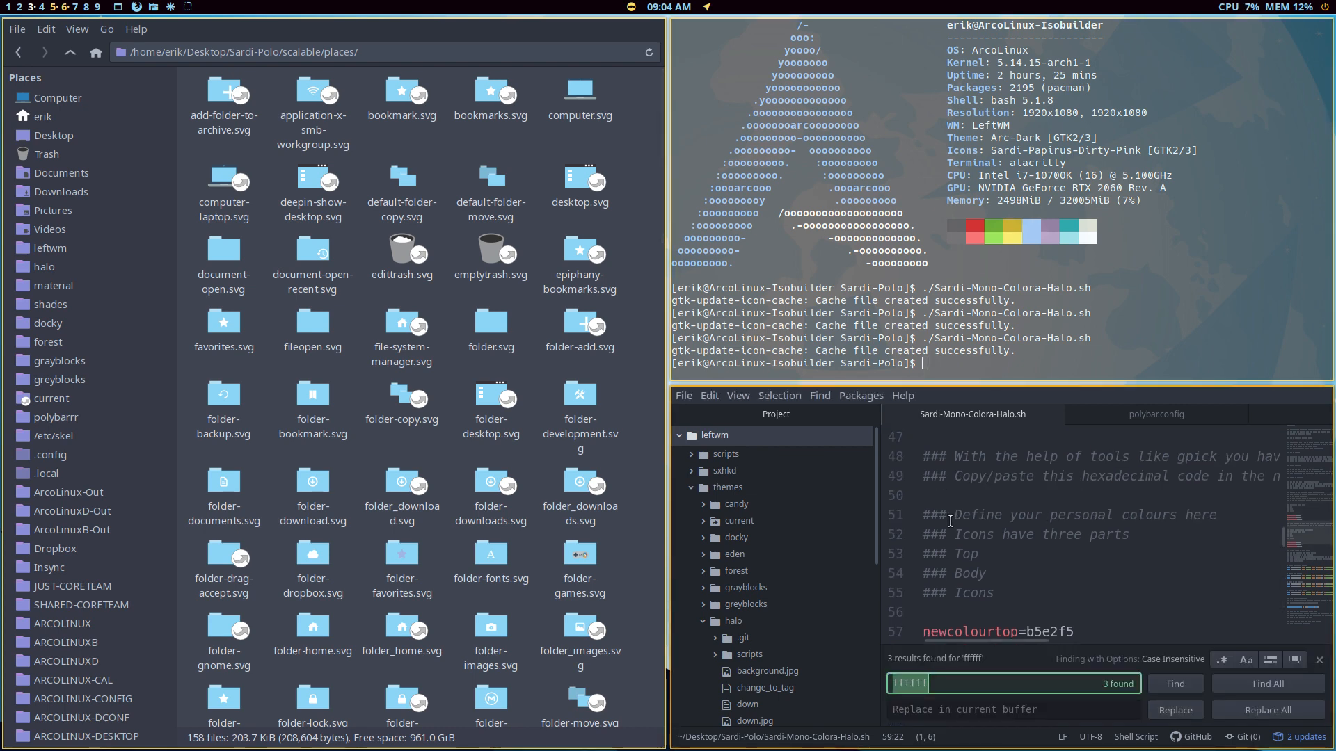
key("super+f")
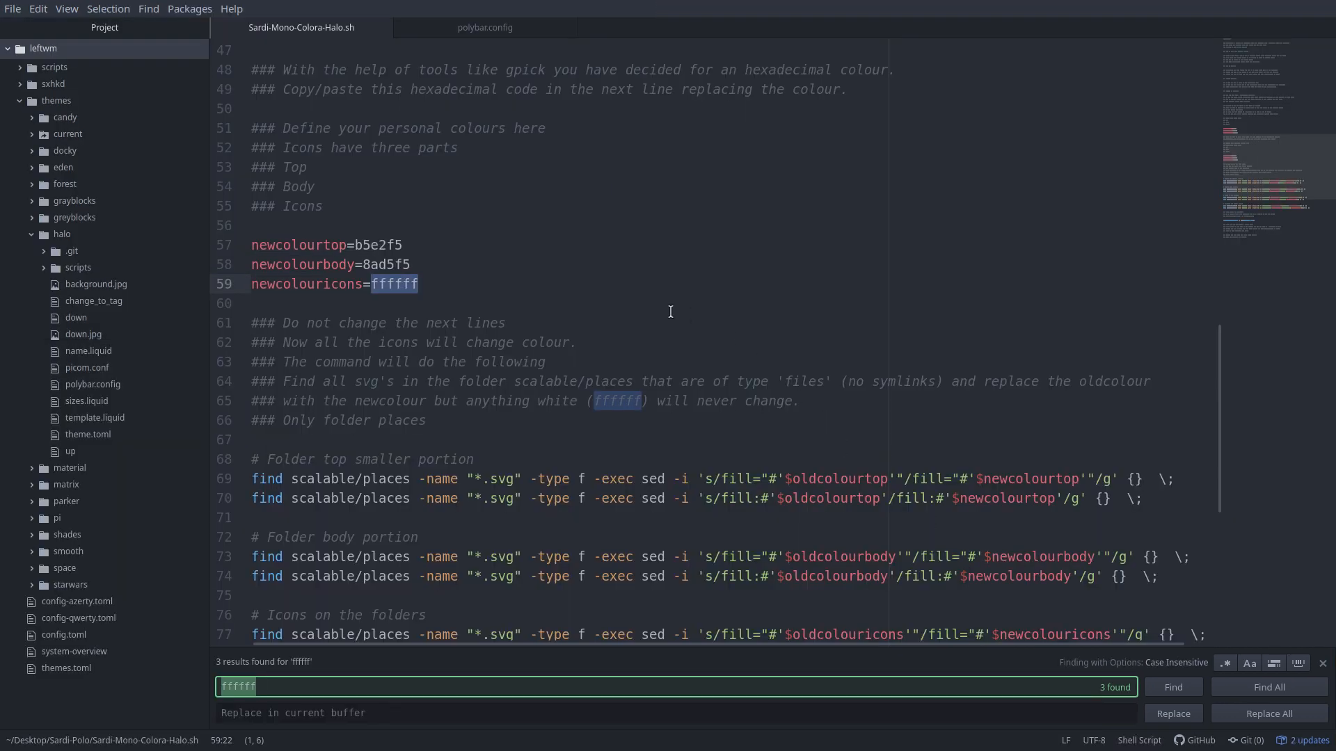
left_click(592, 303)
scroll(432, 305, "up", 3)
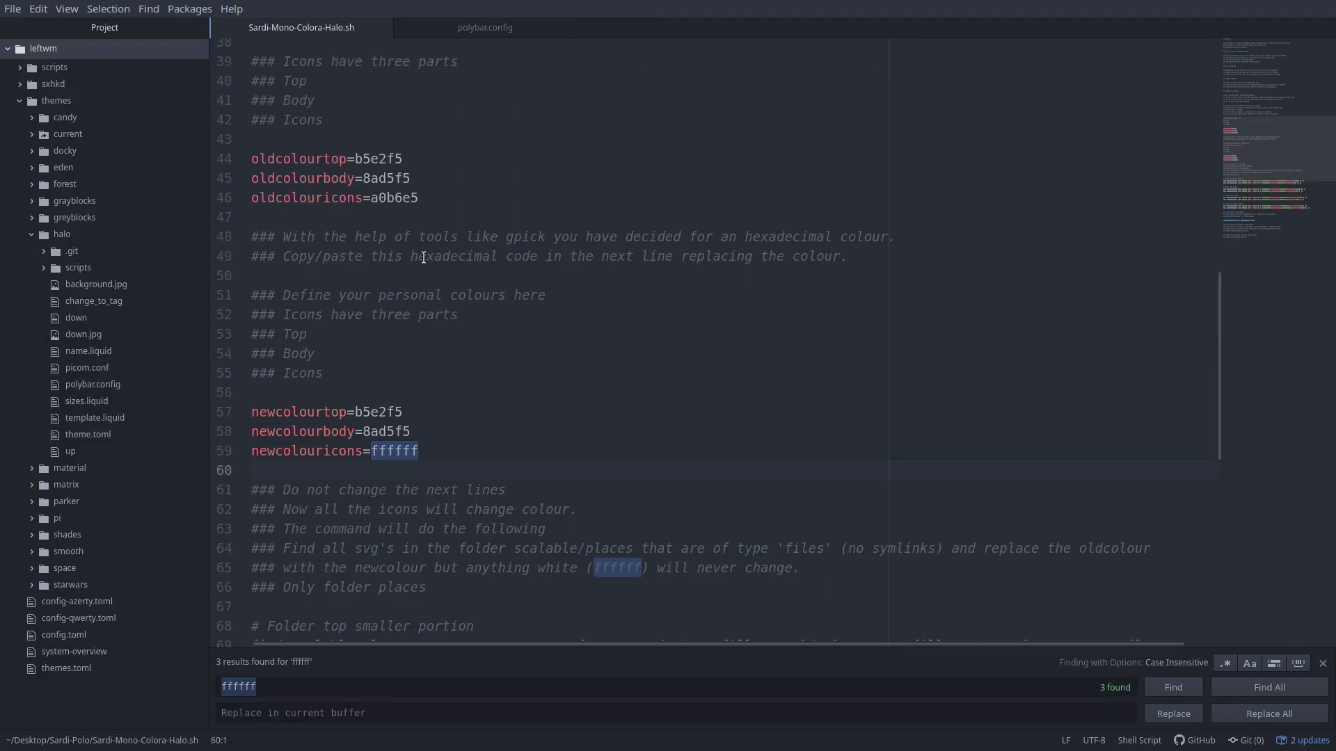
double_click(388, 199)
triple_click(388, 198)
double_click(388, 198)
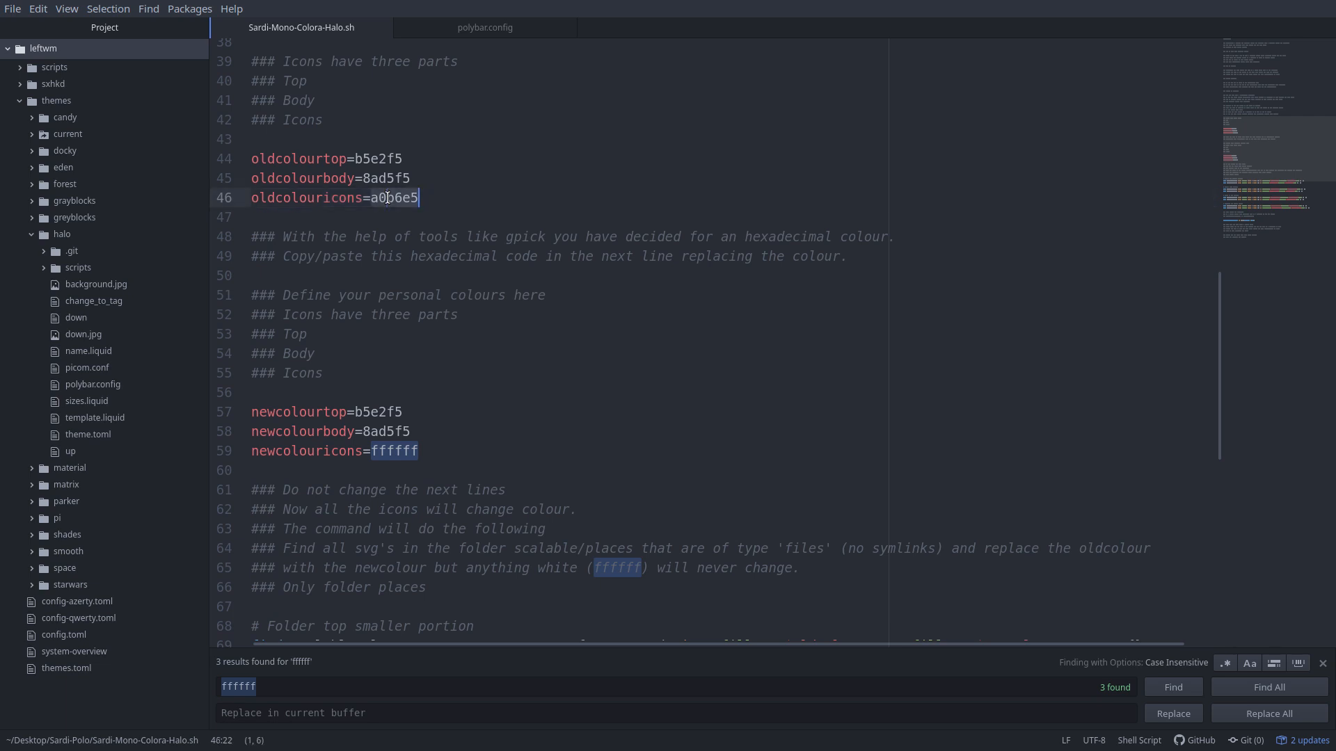
type("ffffff")
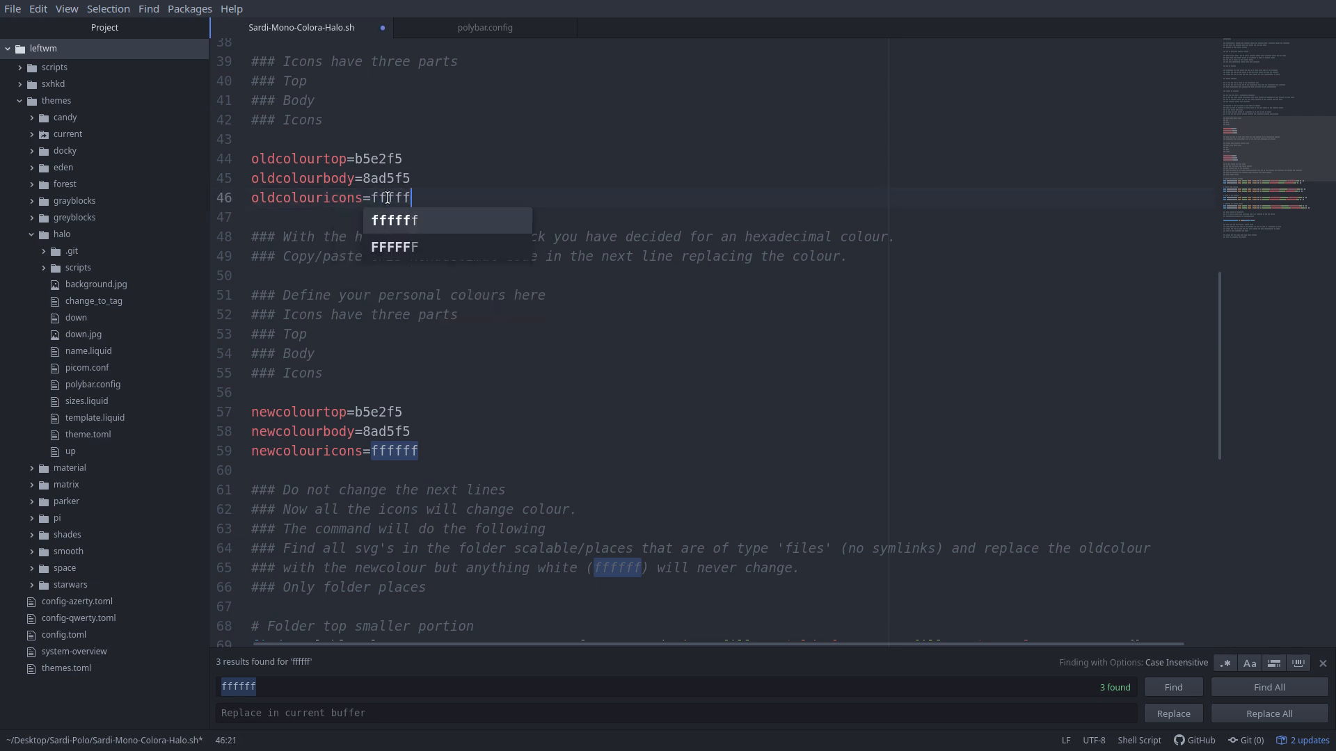
Set newcolouricons to 000000 and save the script.
double_click(404, 458)
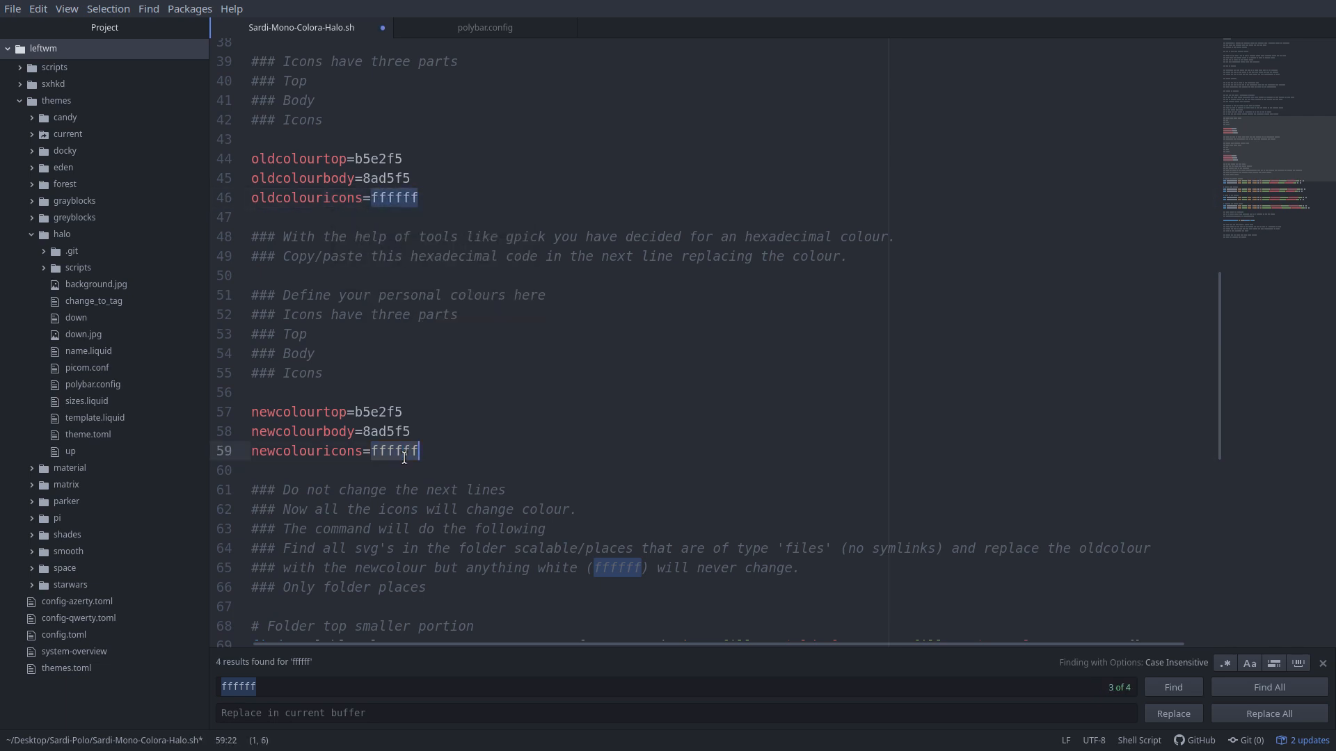
type("000000")
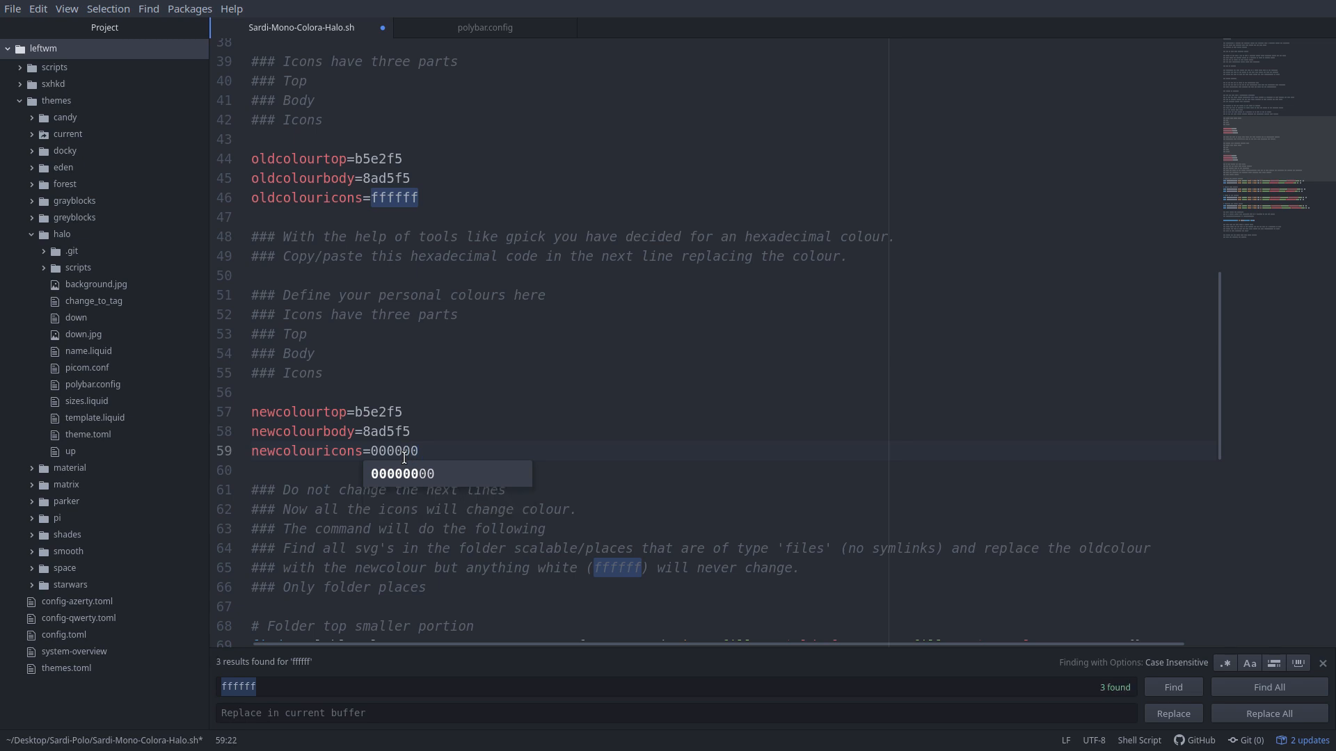
key("ctrl+s")
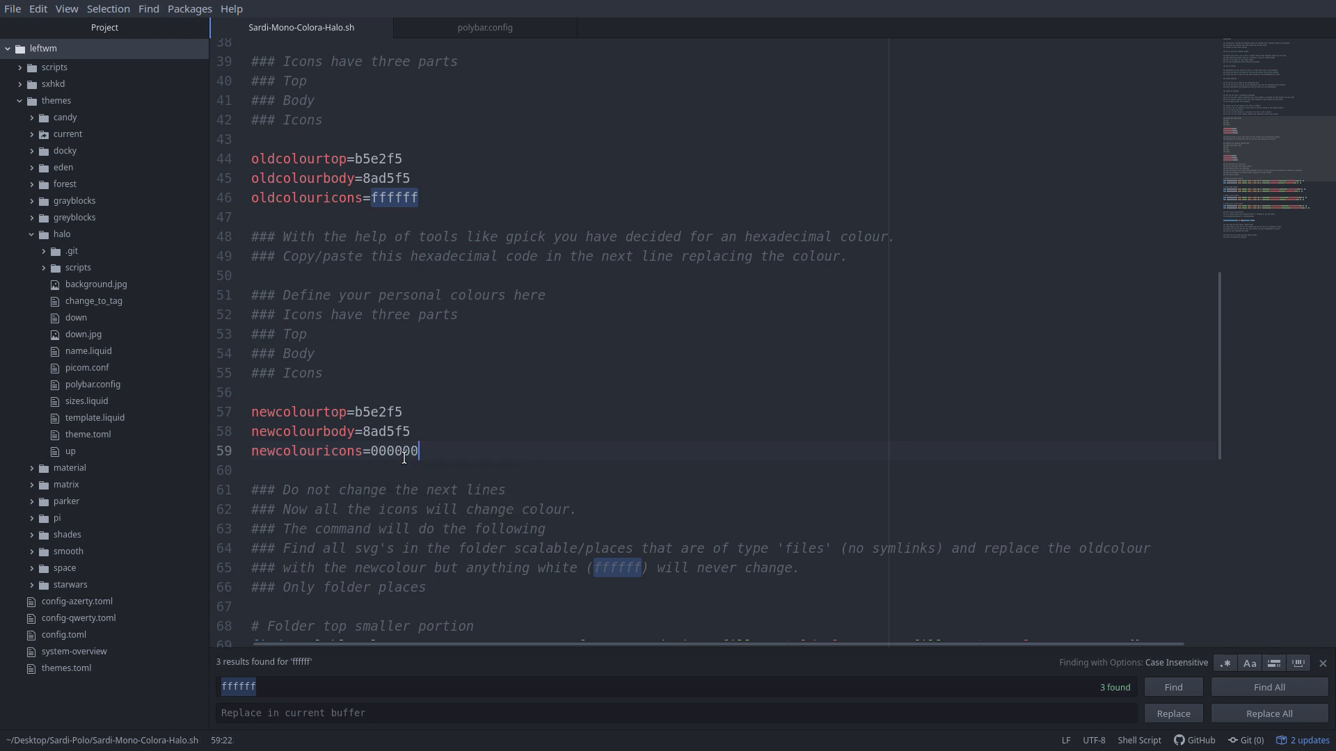
Leave the full-screen view, rerun ./Sardi-Mono-Colora-Halo.sh in the terminal and check the folder symbols throughout scalable/places.
key("super+f")
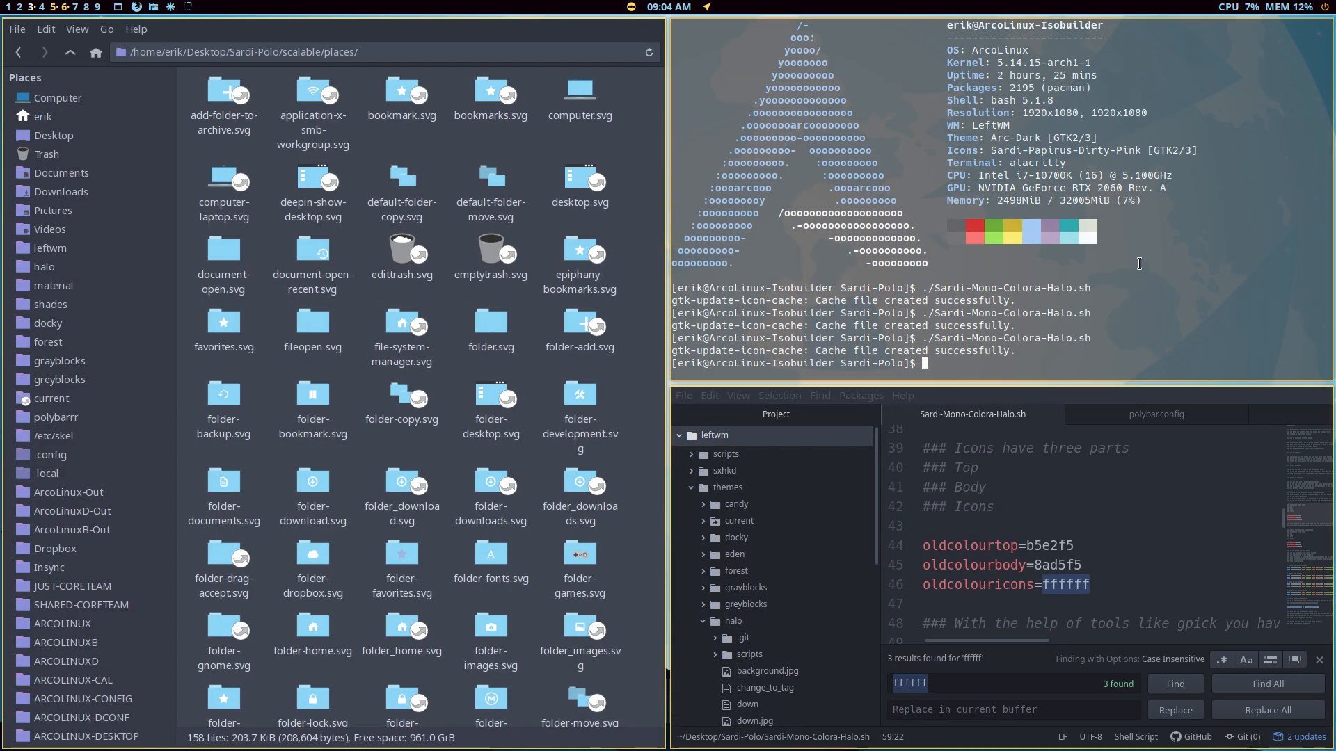
key("Up")
key("Return")
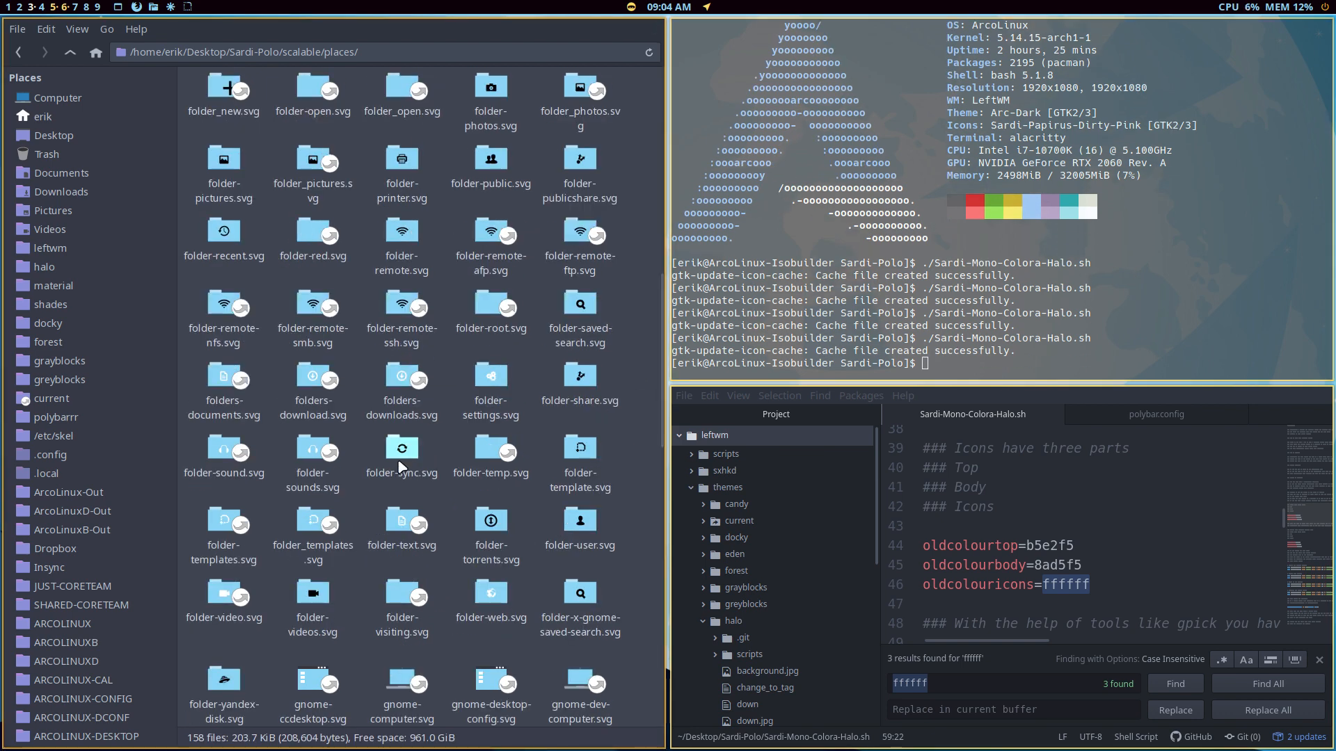
scroll(425, 479, "down", 10)
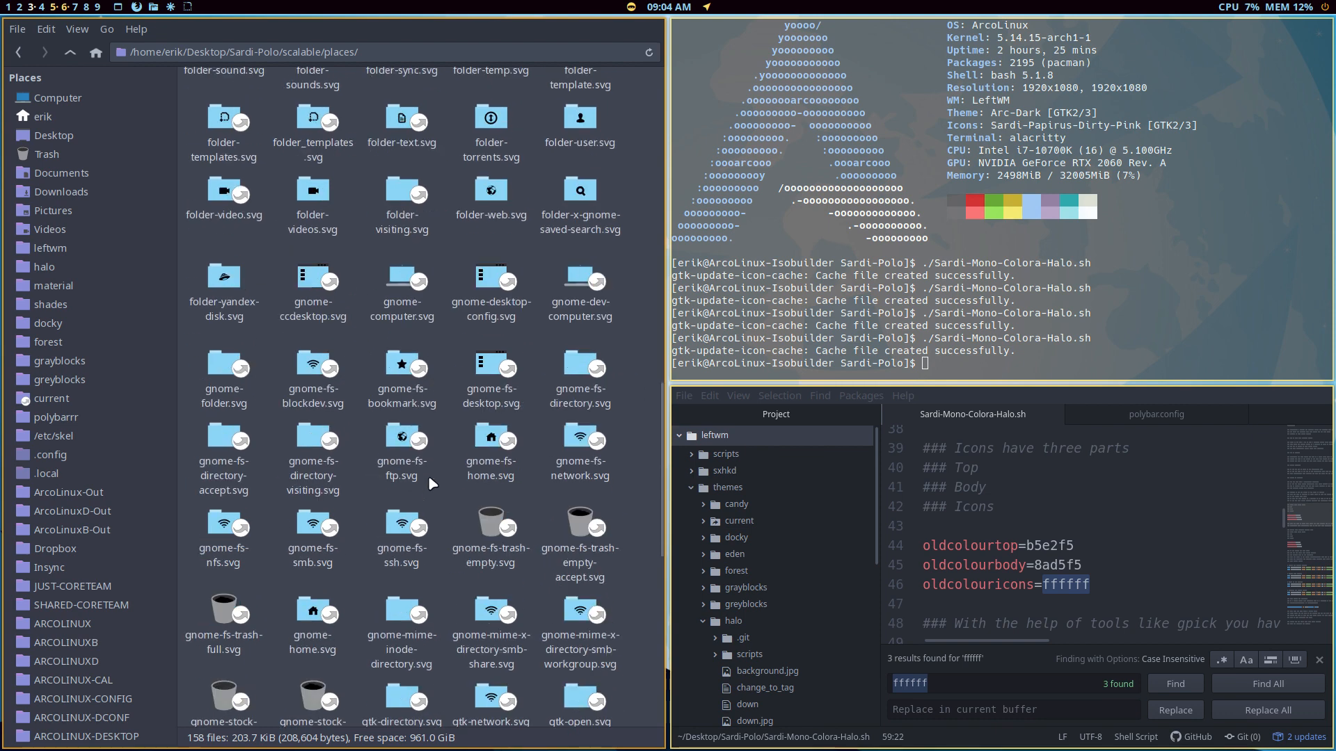
scroll(431, 483, "up", 15)
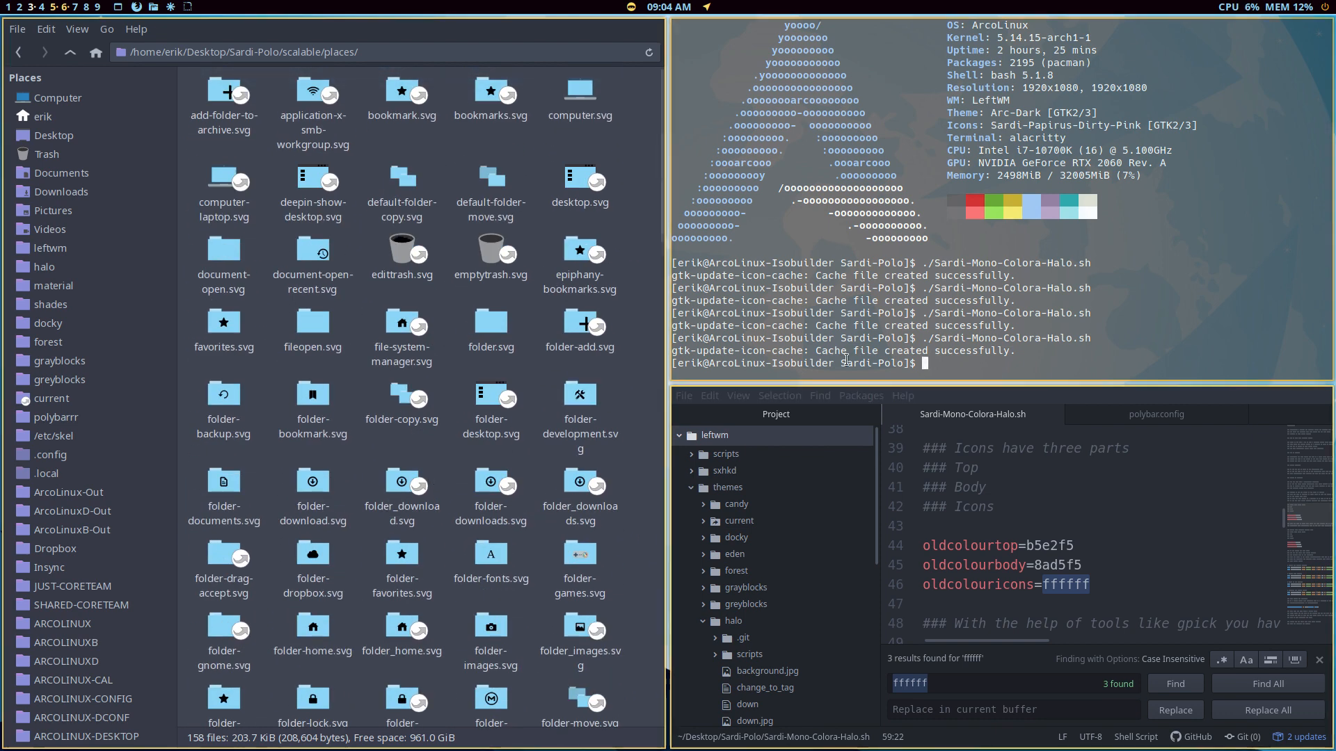
Show the Halo script full screen and change oldcolouricons to 000000.
double_click(1063, 583)
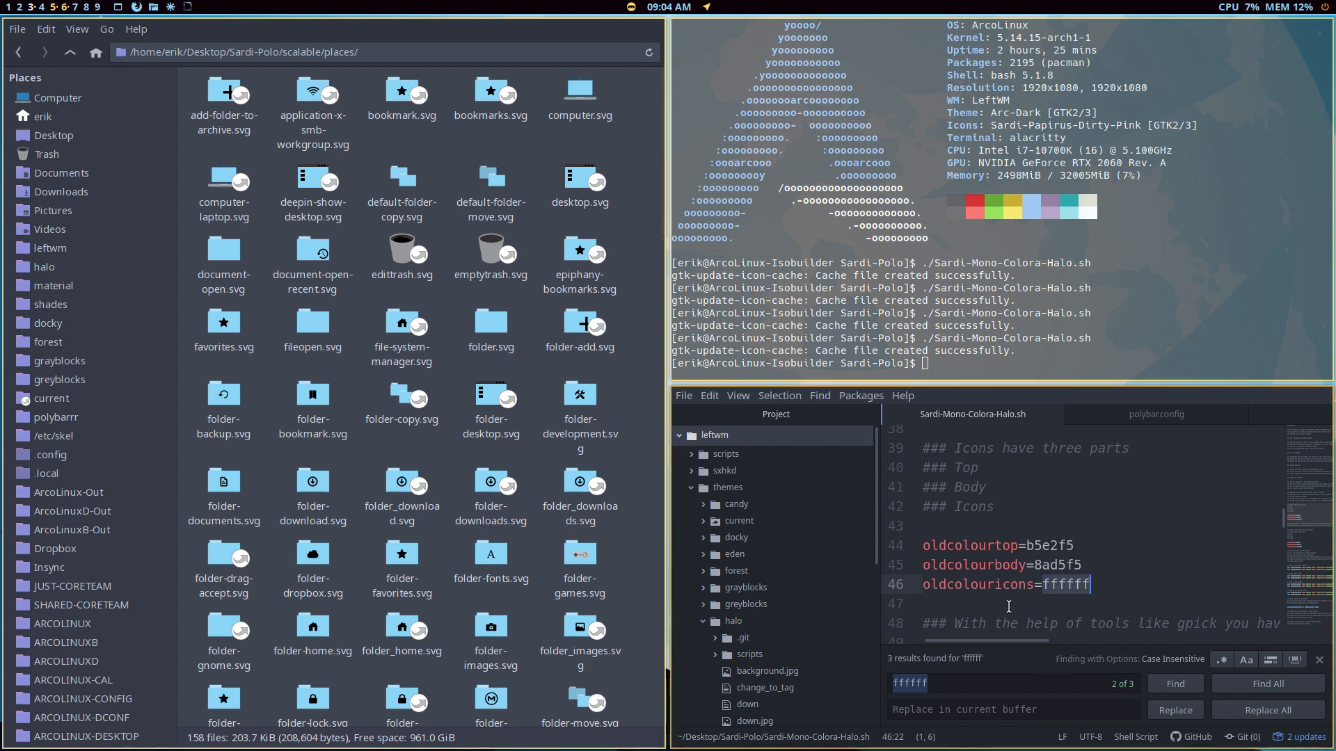
scroll(1007, 553, "up", 2)
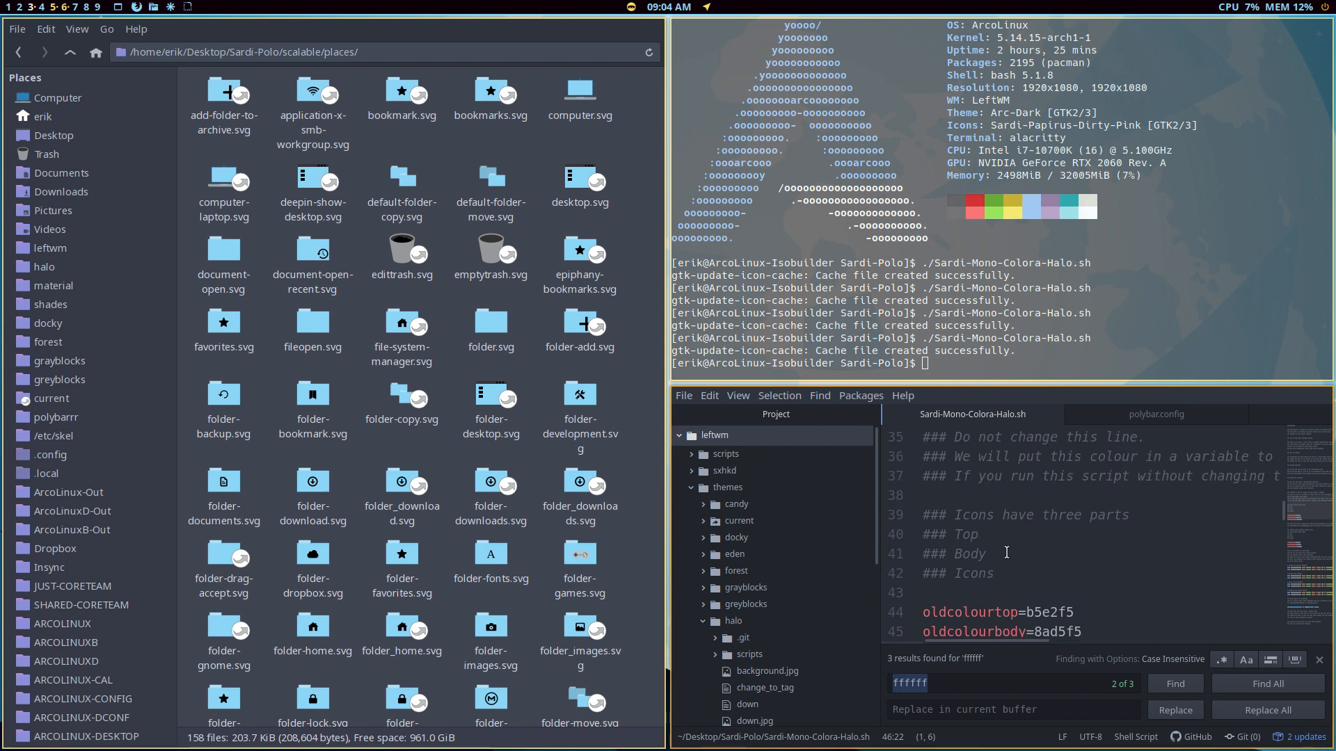
key("super+f")
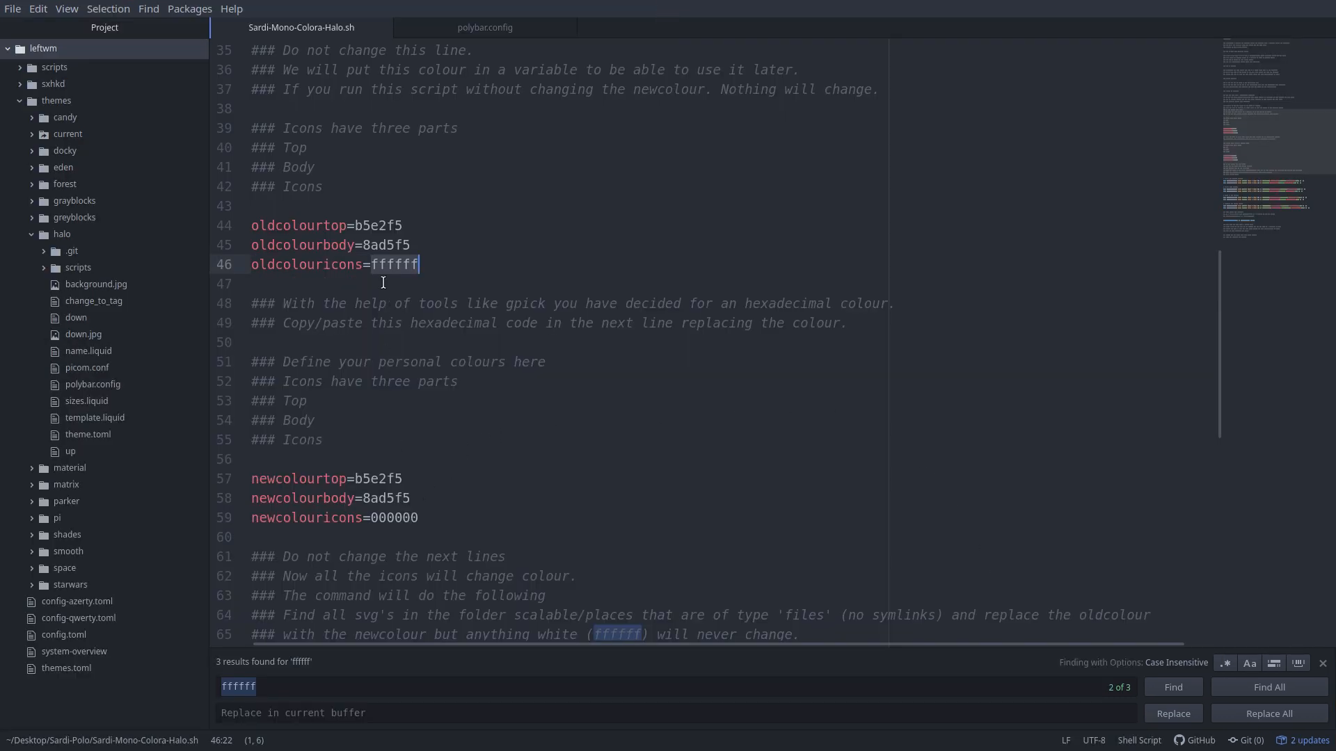
type("00000")
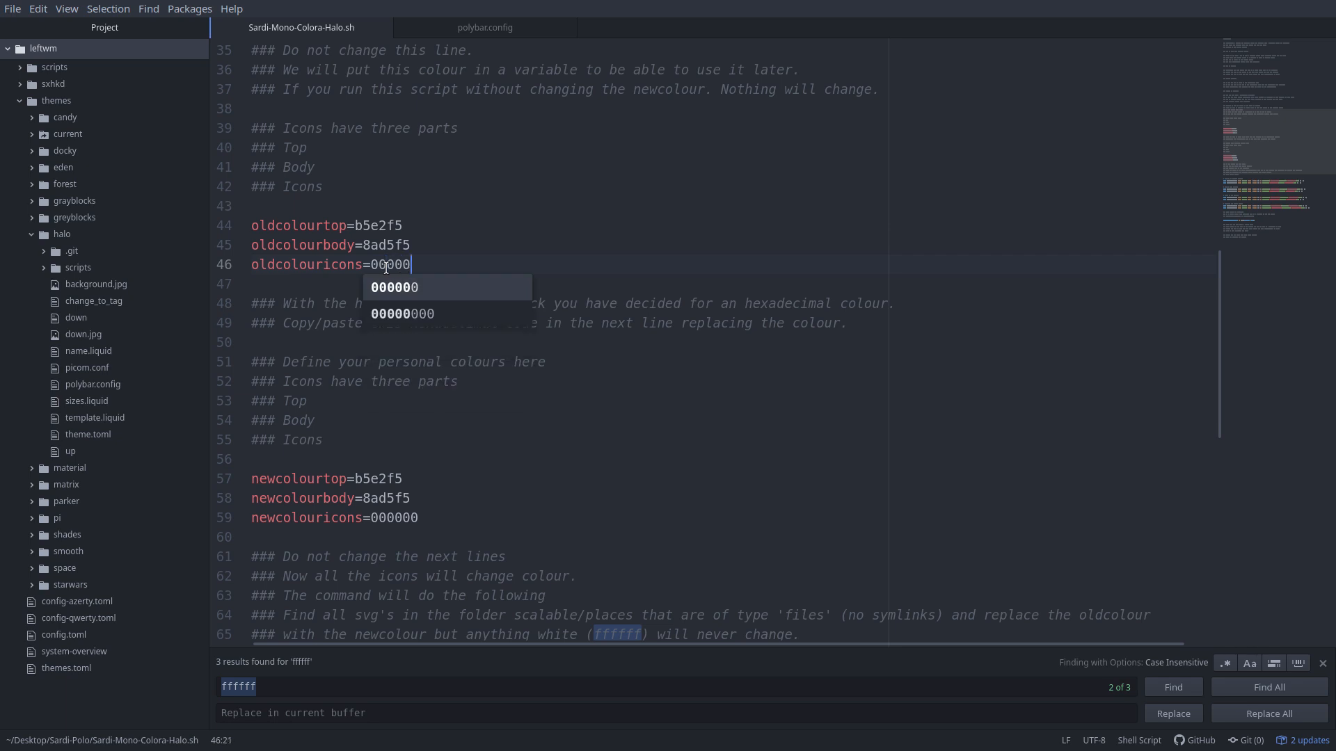
type("0")
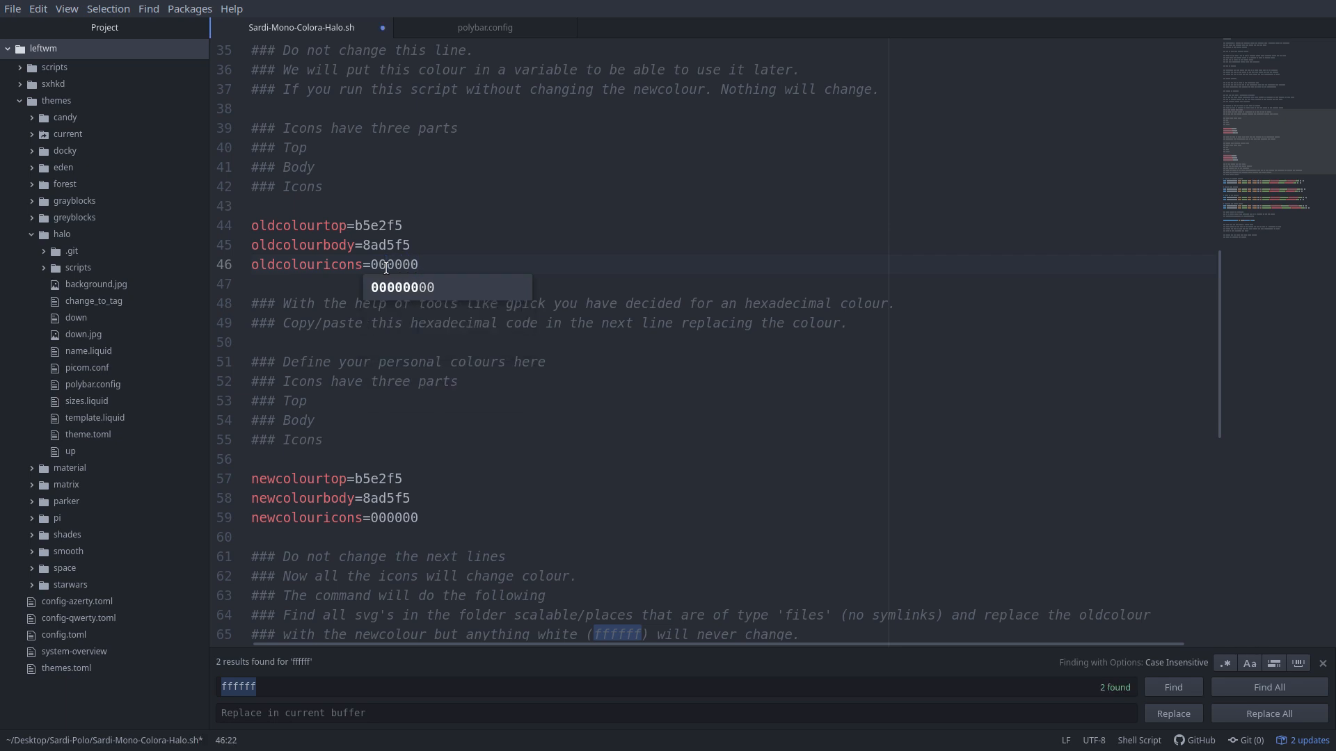
Set newcolouricons to 333333, save the script and return to the tiled window layout.
double_click(402, 517)
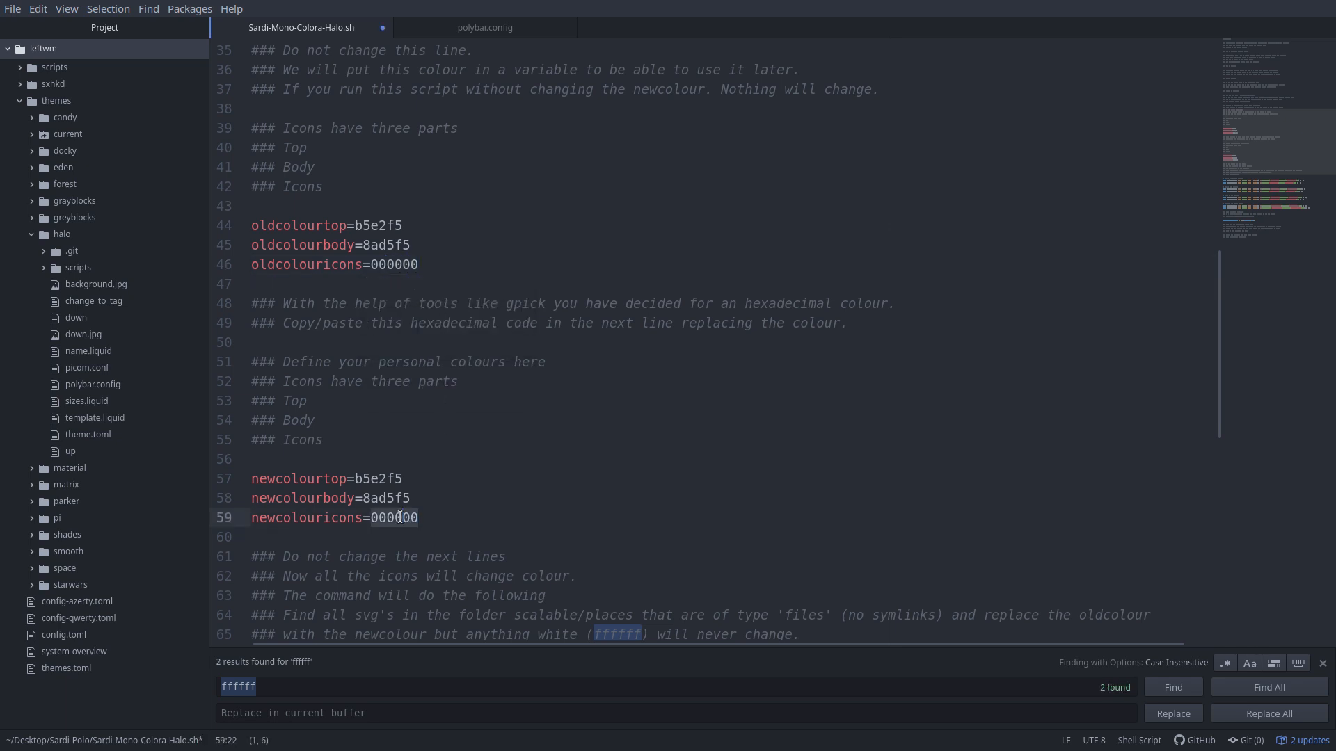
type("333333")
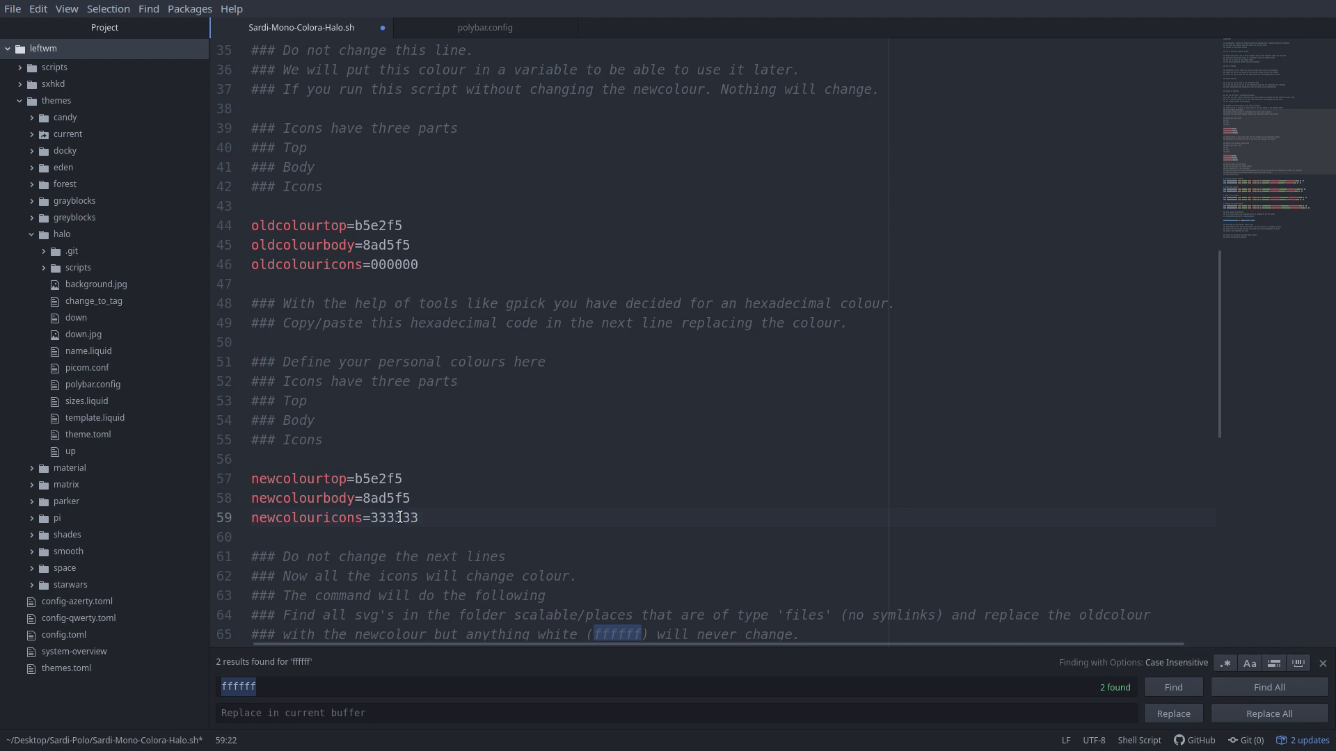
key("ctrl+s")
key("super+f")
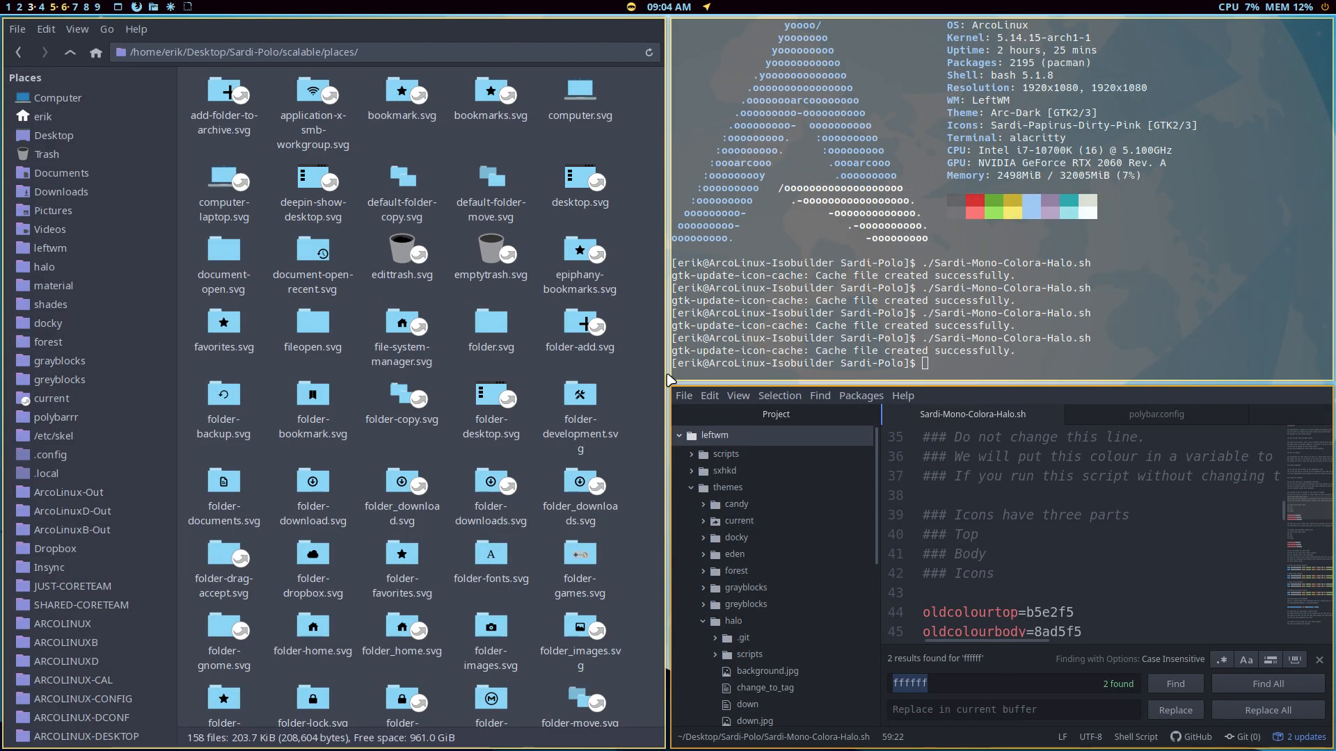
Run ./Sardi-Mono-Colora-Halo.sh again in the terminal and look through the recoloured icons in scalable/places.
key("Up")
key("Return")
scroll(533, 316, "down", 5)
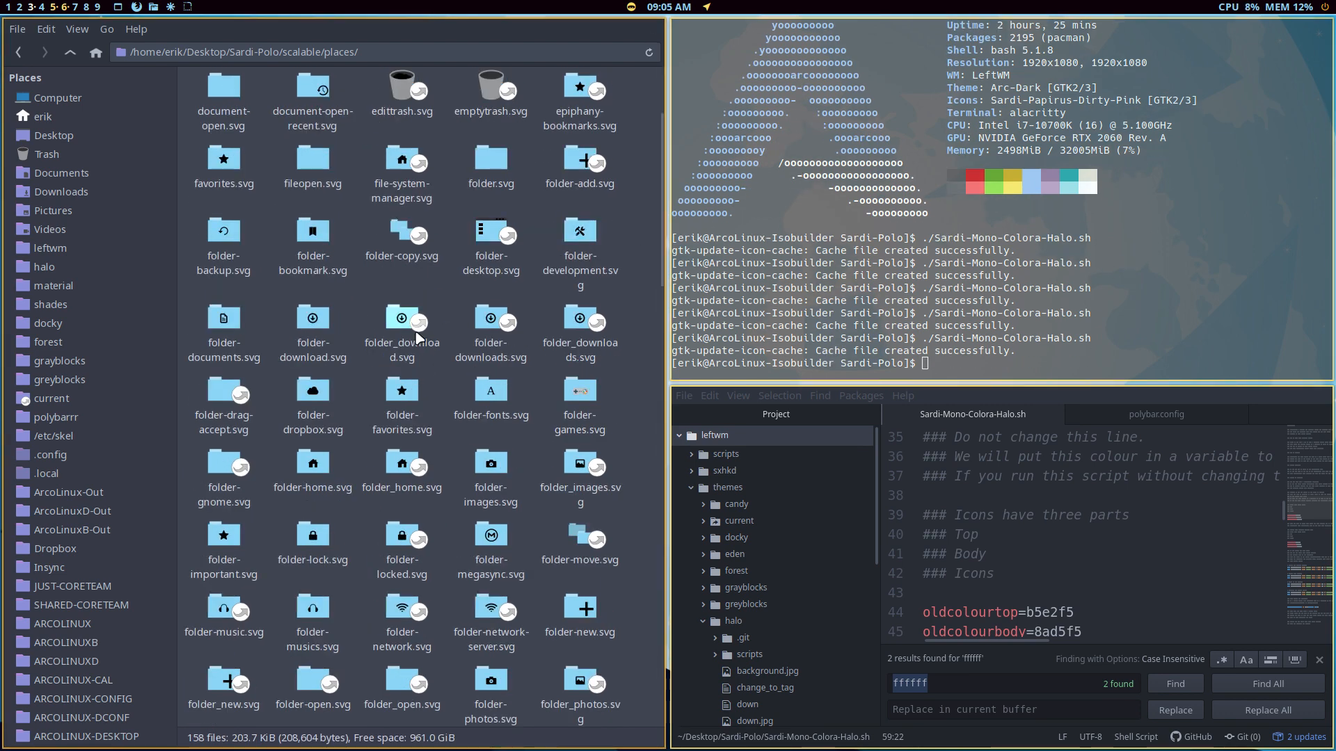
scroll(533, 317, "down", 20)
scroll(418, 350, "up", 15)
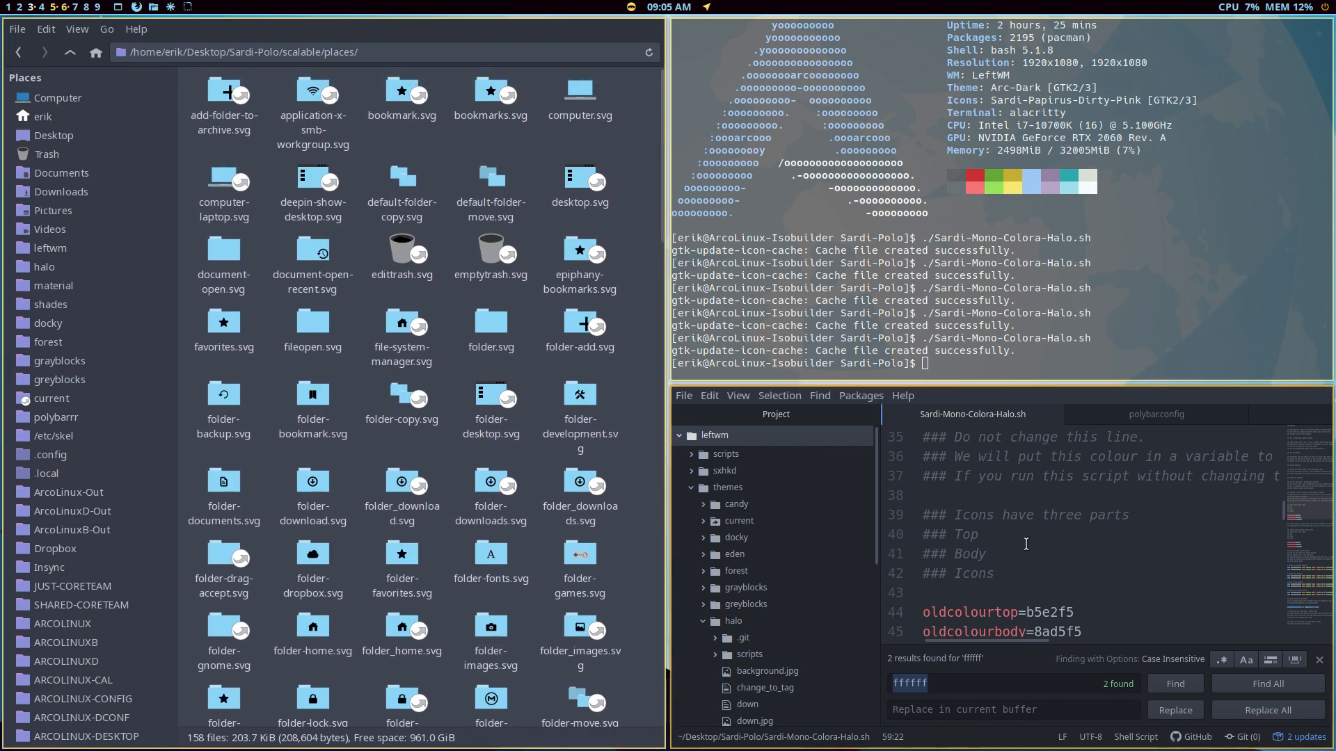
Show Sardi-Mono-Colora-Halo.sh full screen again and set oldcolouricons to 333333.
scroll(1029, 532, "down", 5)
scroll(1029, 532, "down", 2)
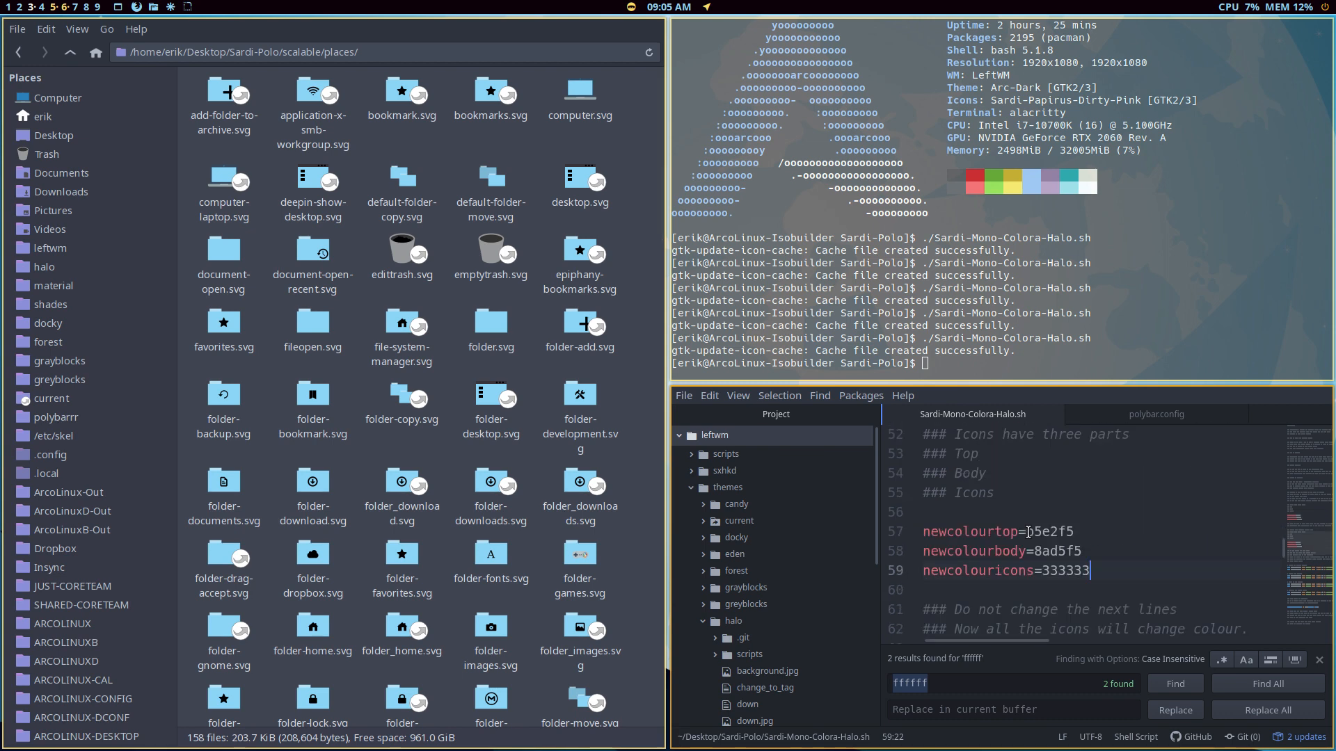
scroll(1028, 532, "up", 2)
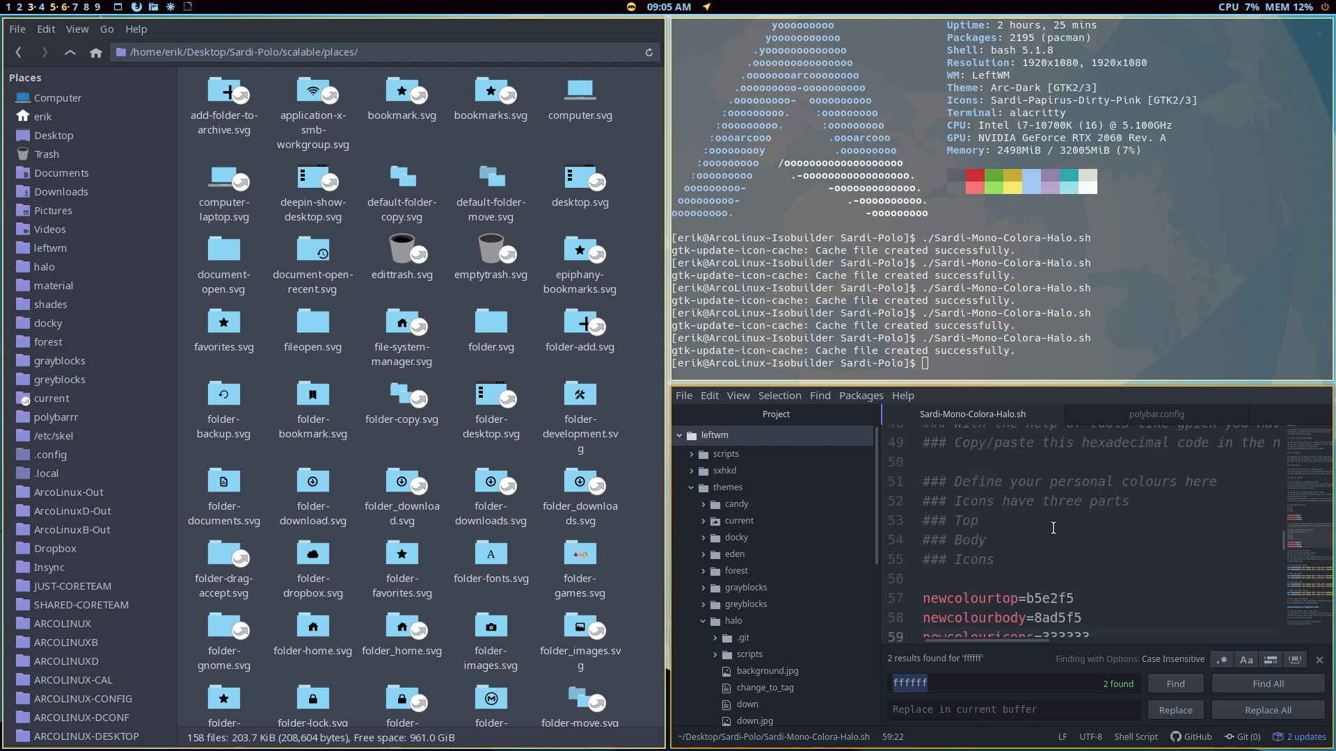
key("super+f")
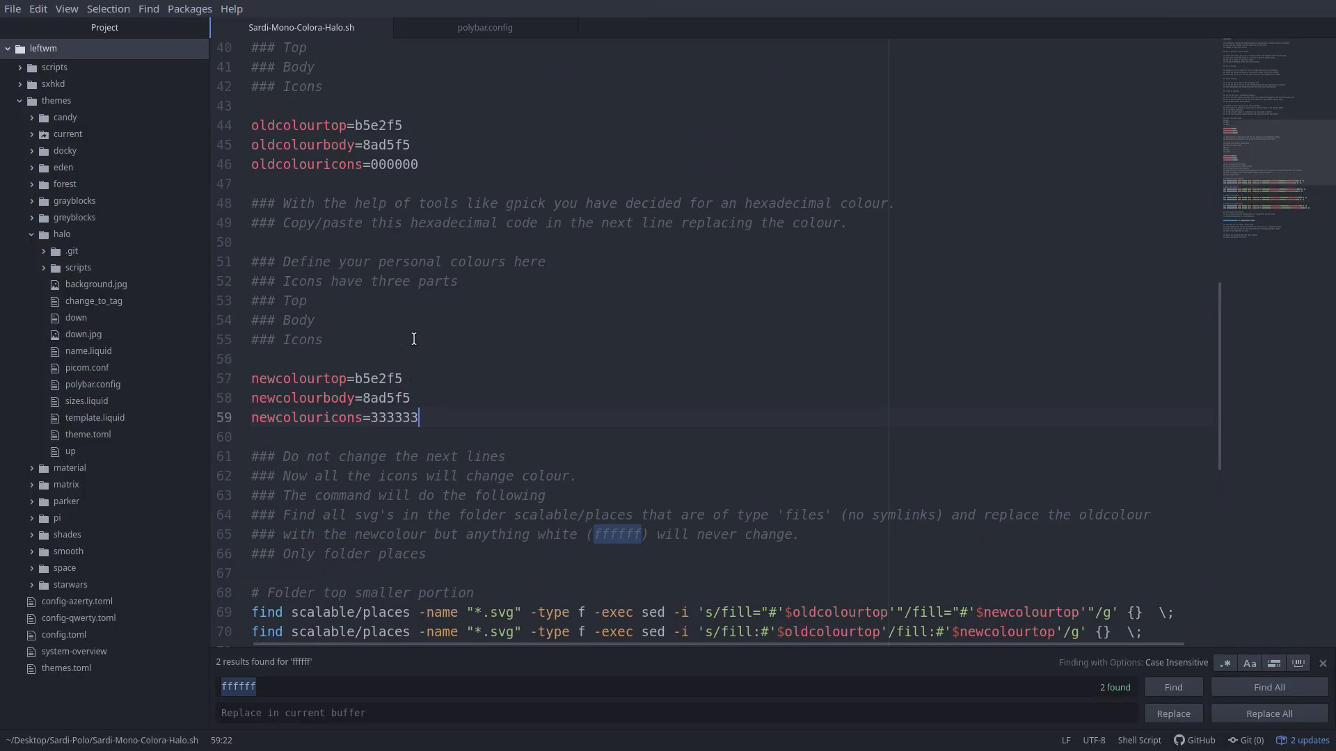
double_click(402, 159)
type("333333")
Set newcolouricons to 666666, save the script and leave the full-screen view.
double_click(392, 418)
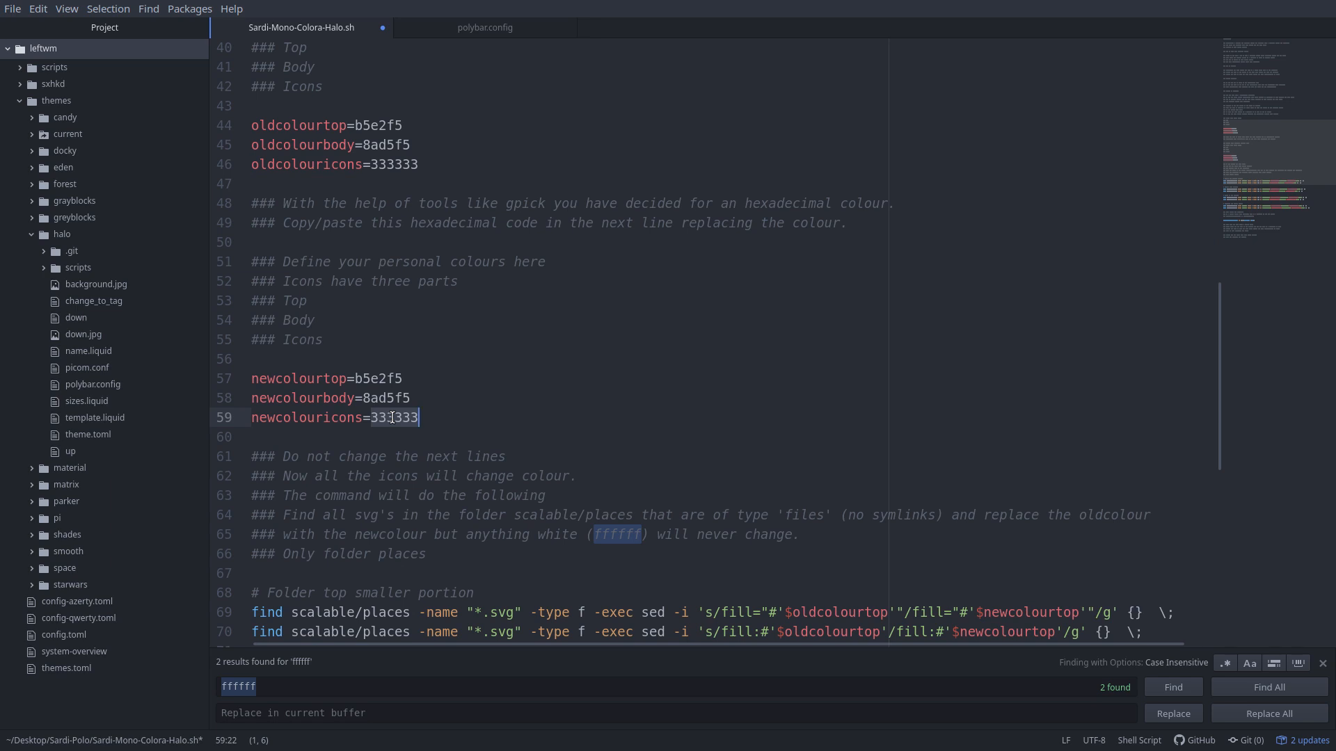
type("666666")
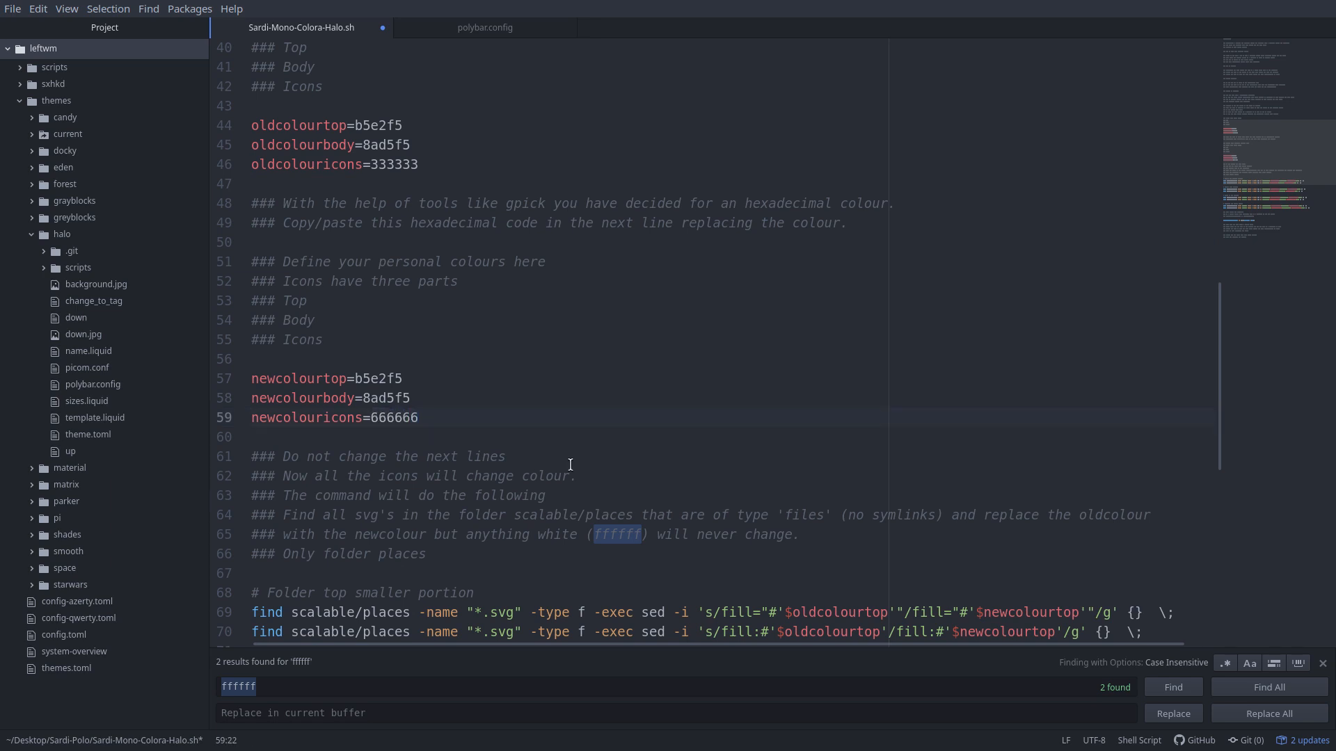
type("s")
key("ctrl+s")
key("super+f")
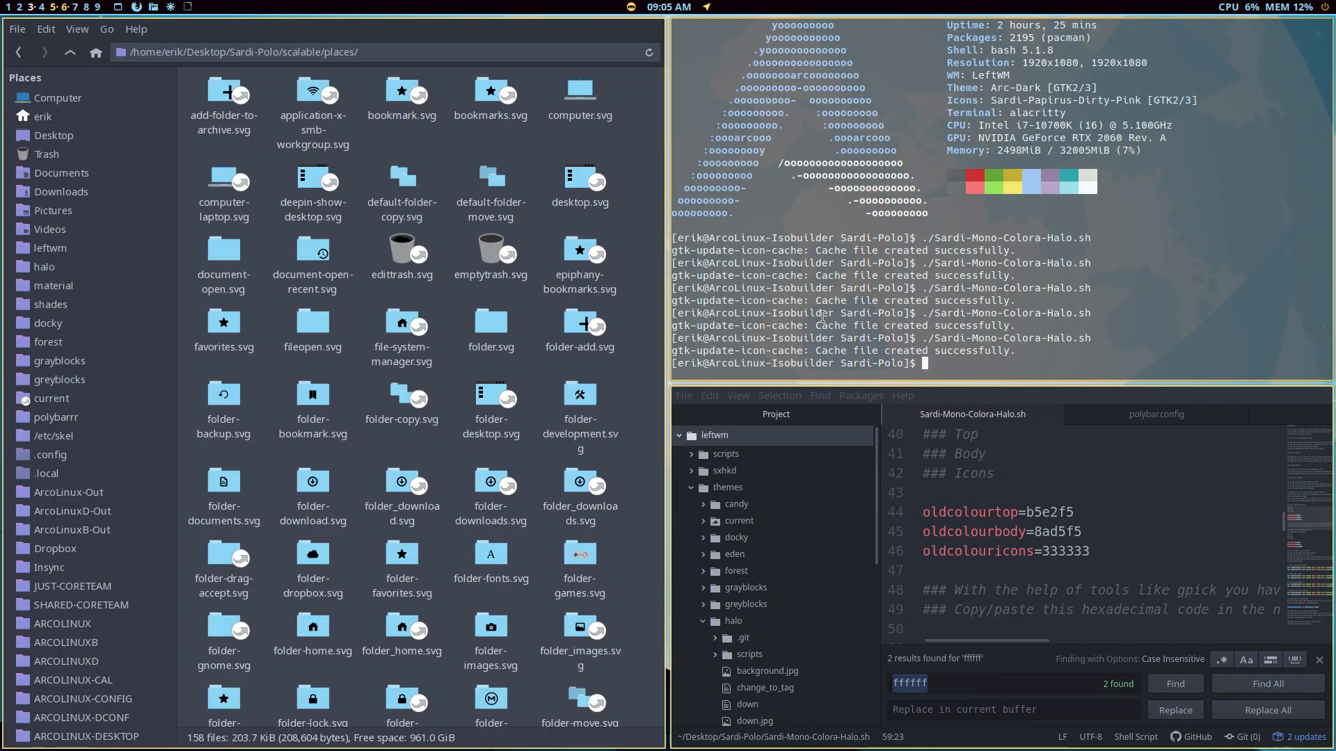
Rerun ./Sardi-Mono-Colora-Halo.sh, reopen the scalable/places folder and check the symbol colour on all its icons.
key("Up")
key("Return")
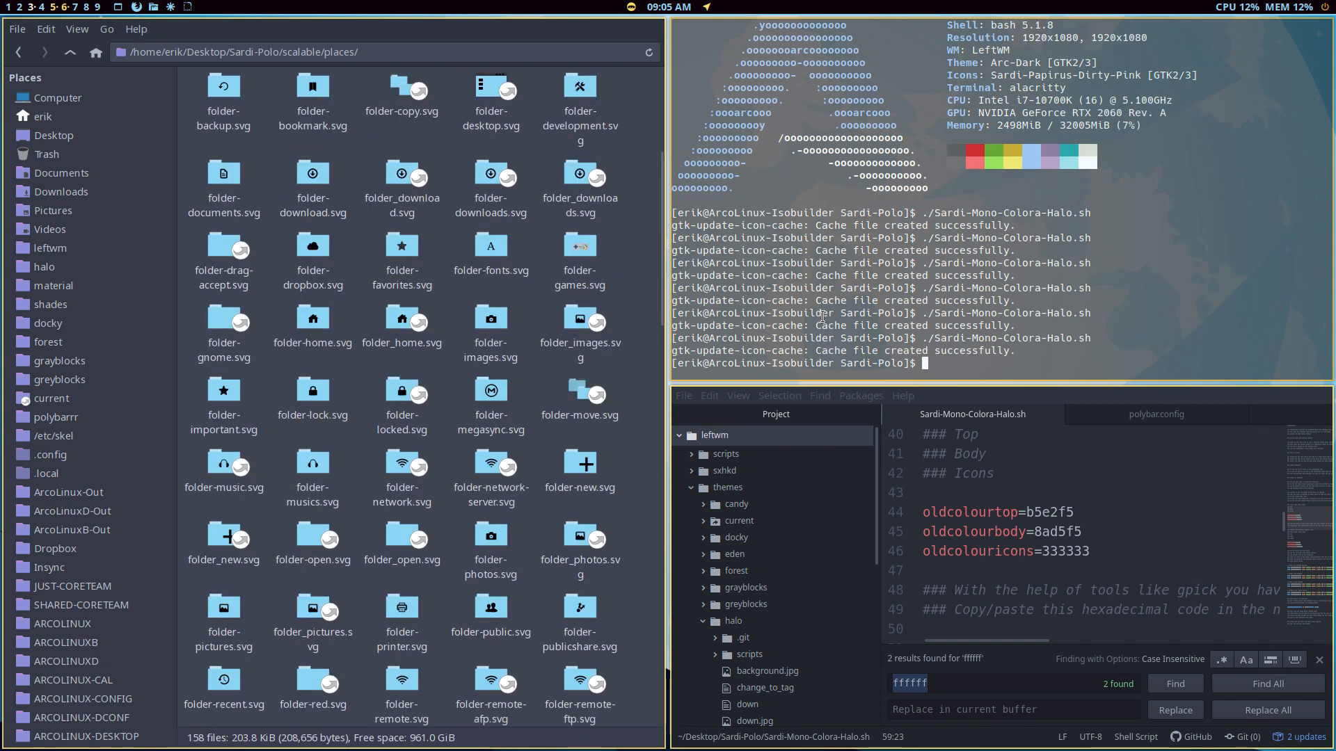
left_click(70, 52)
double_click(199, 94)
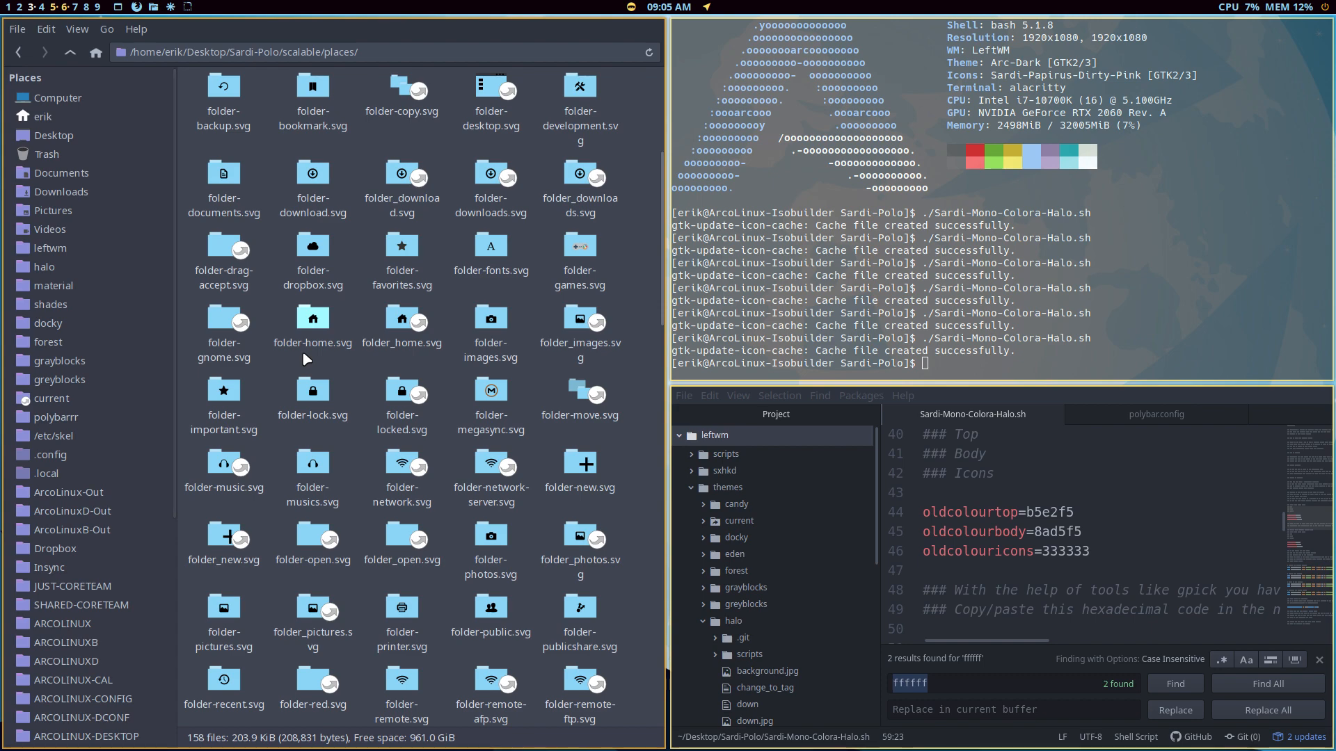
scroll(301, 446, "down", 3)
scroll(301, 446, "down", 10)
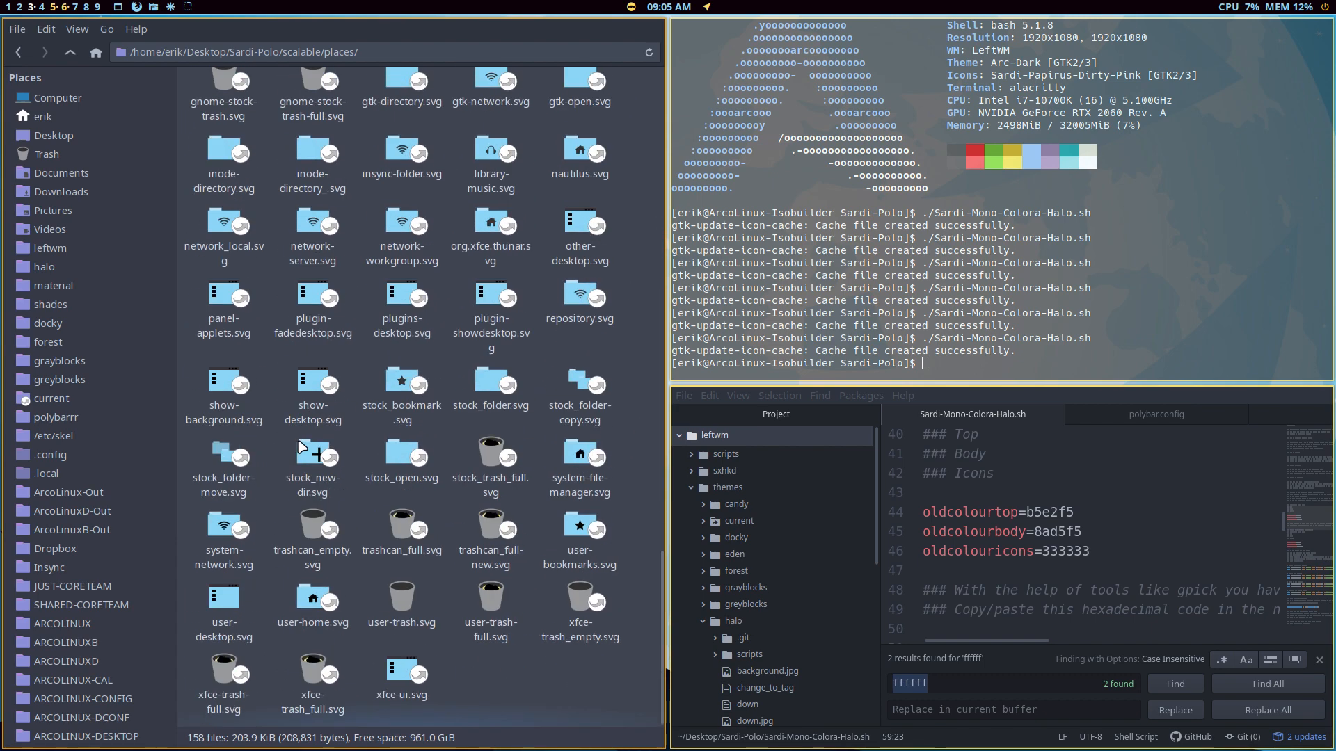
scroll(302, 446, "up", 15)
scroll(301, 446, "up", 3)
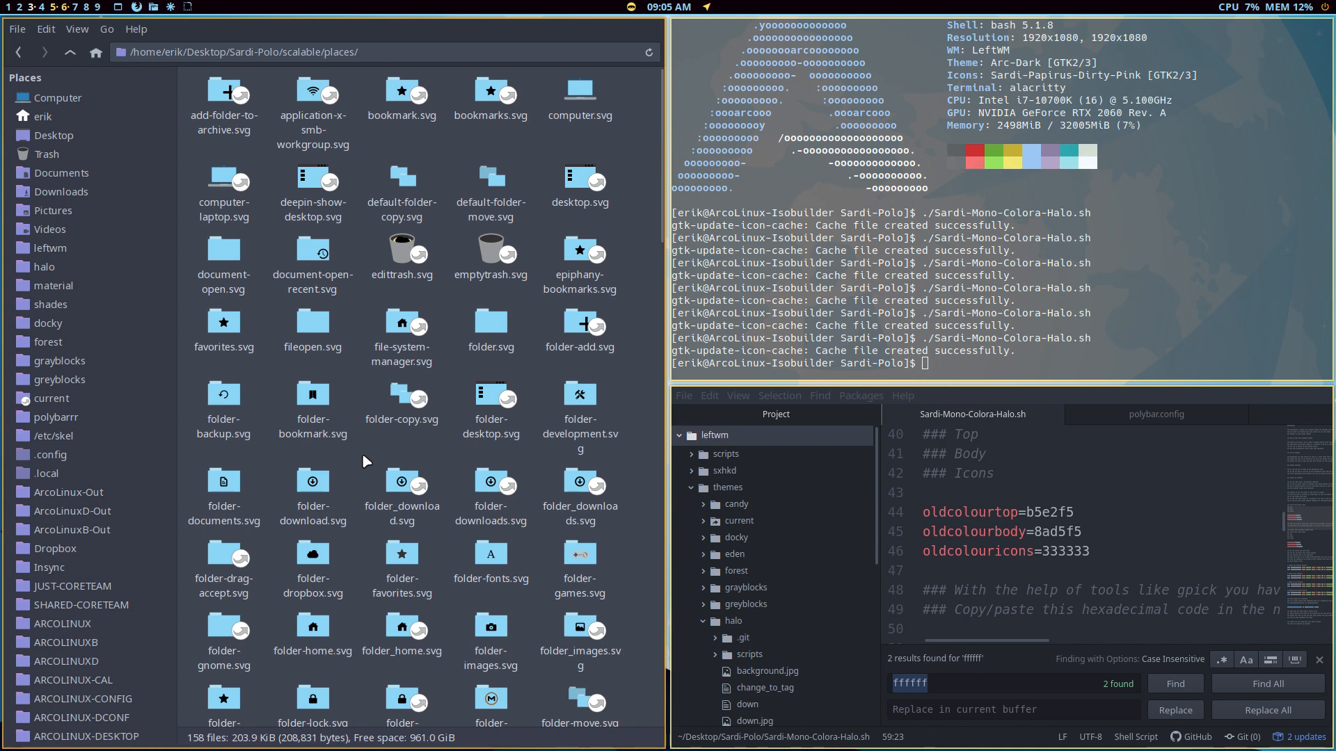
Move the Sardi-Polo folder from the Desktop into the .icons folder.
left_click(70, 53)
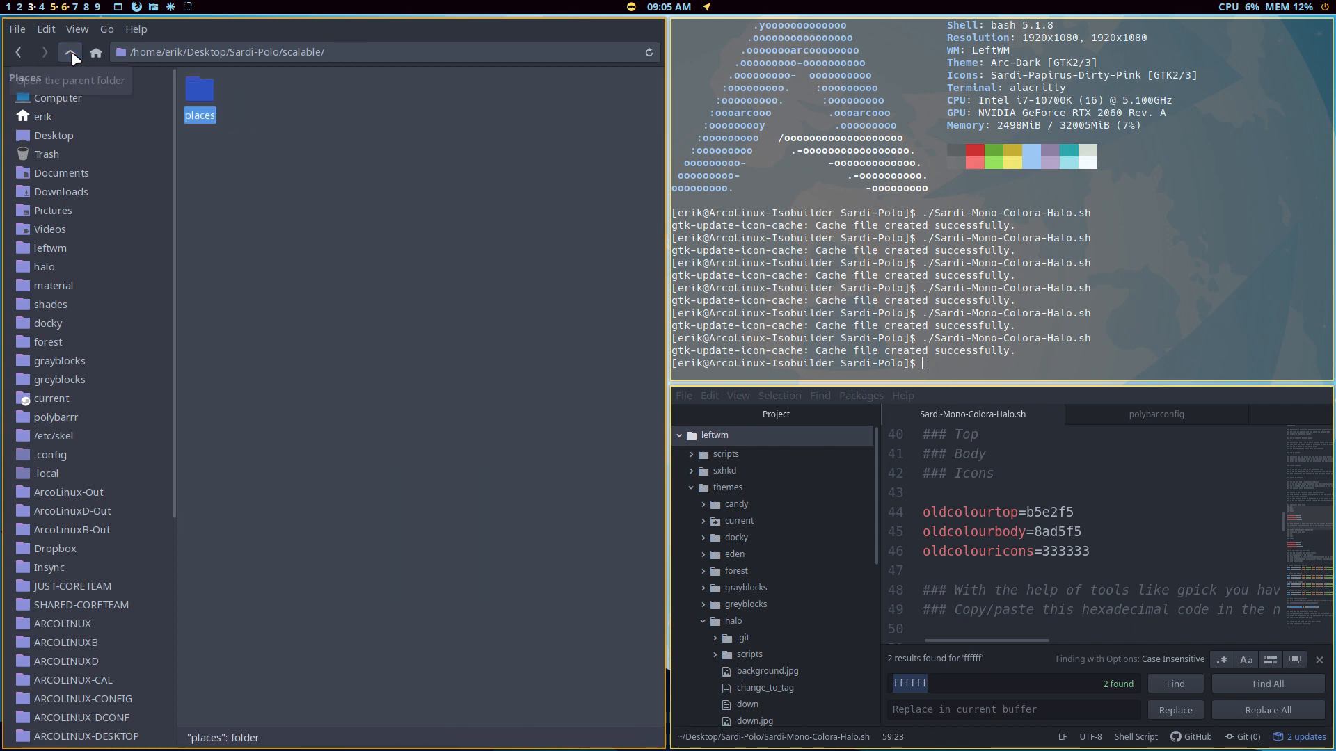
left_click(70, 53)
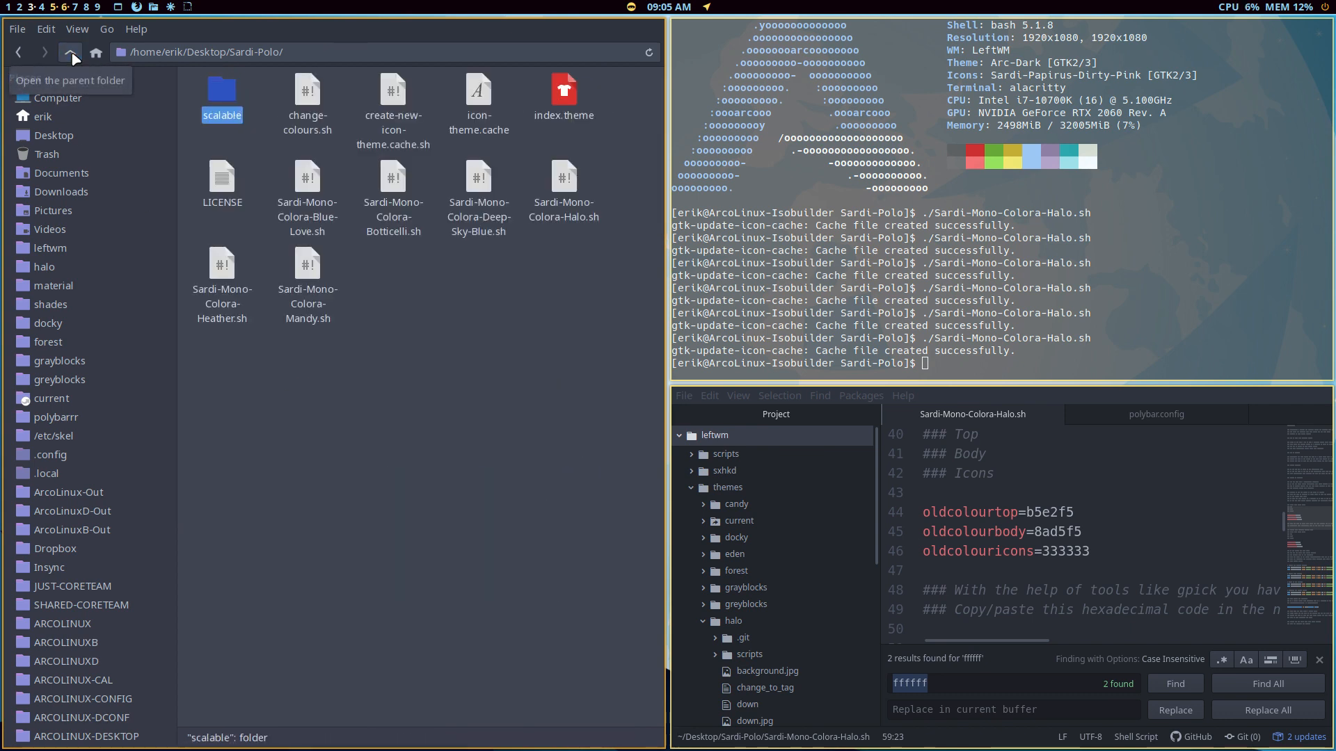
left_click(70, 53)
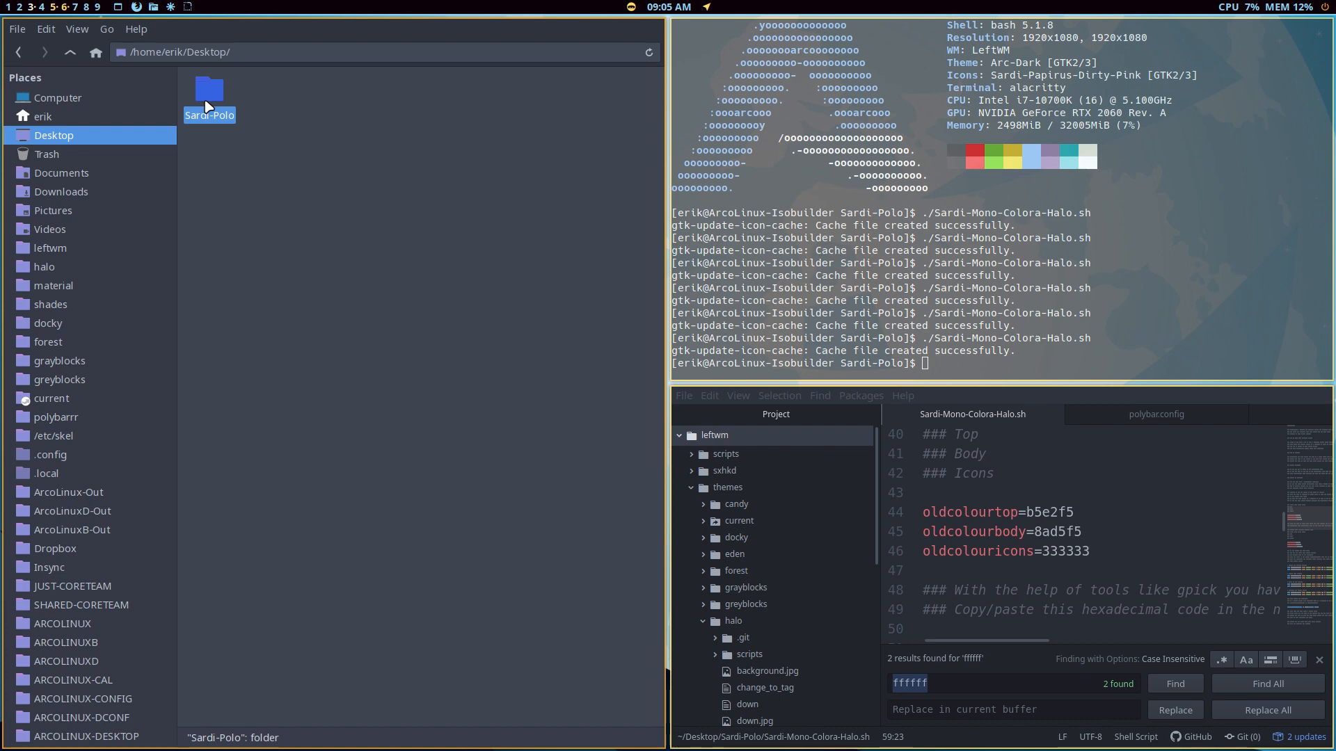
key("ctrl+x")
scroll(78, 555, "down", 5)
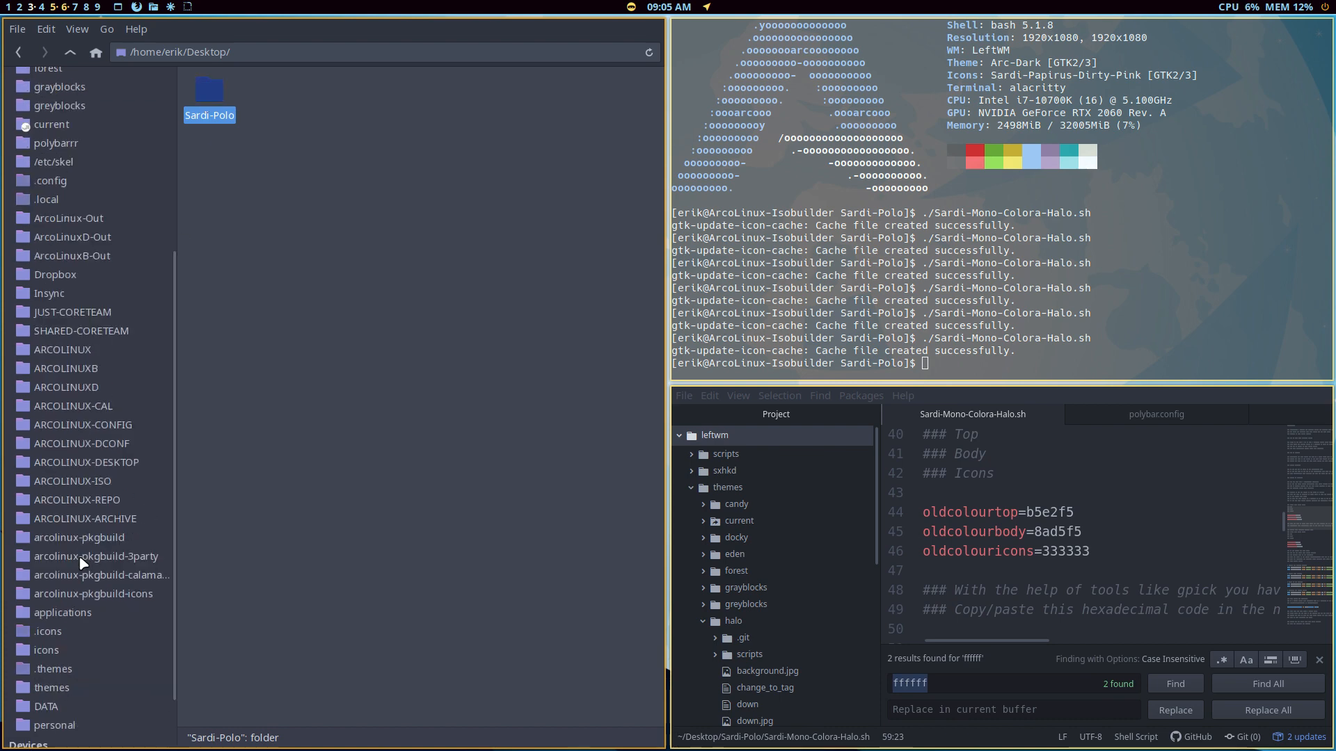
left_click(47, 631)
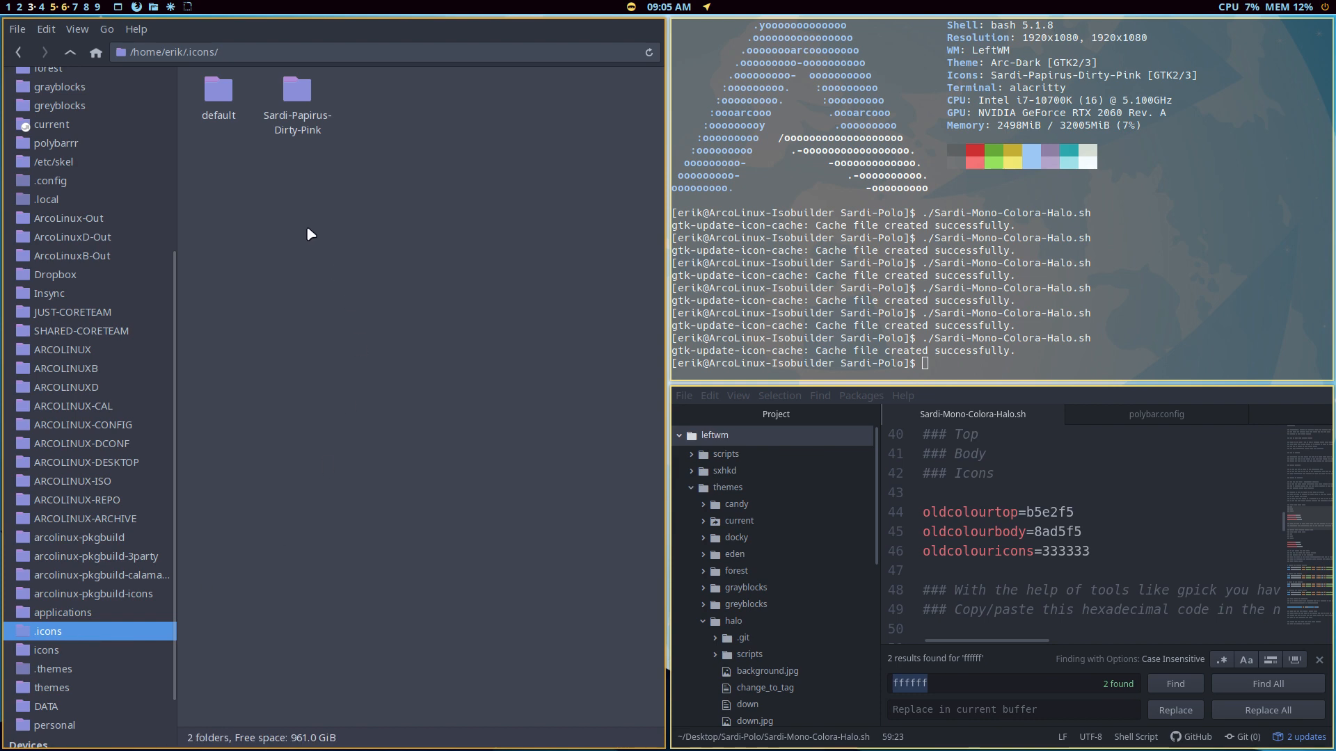
key("ctrl+v")
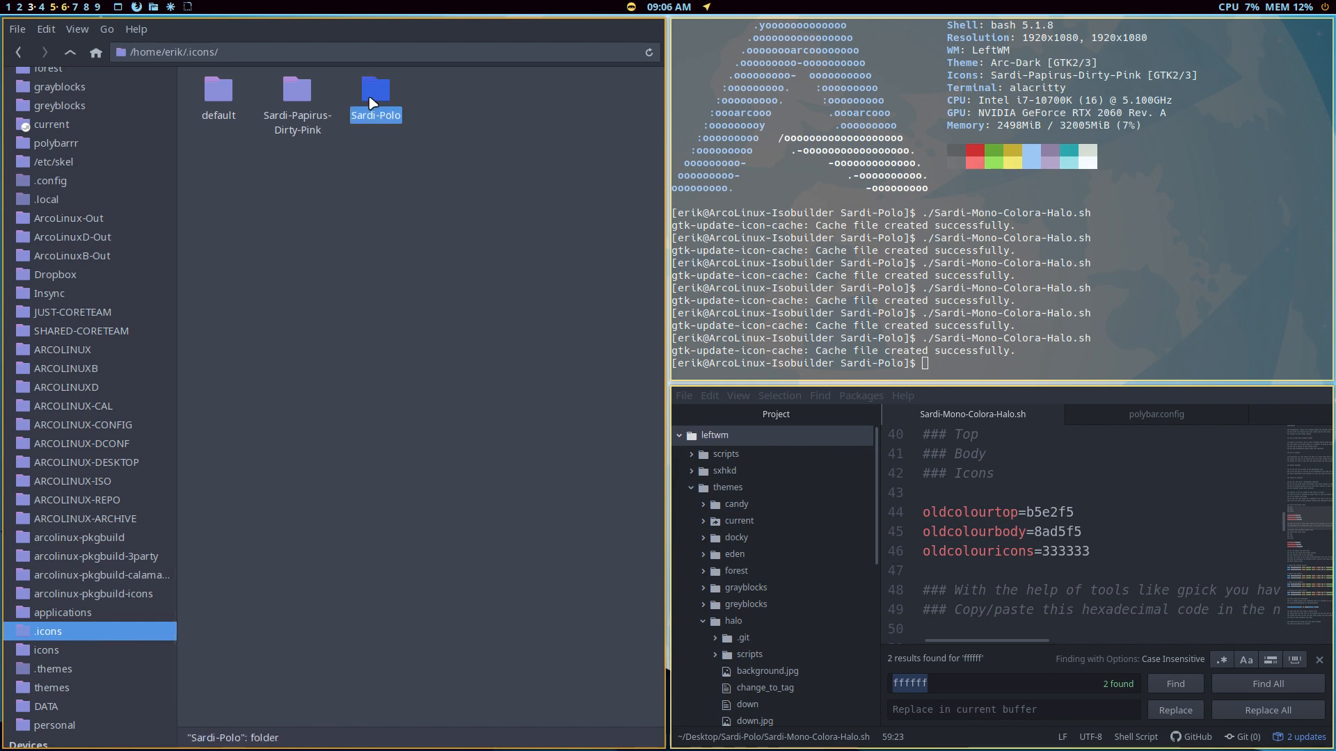
Rename the Sardi-Polo folder in .icons as Sardi-Polo-Halo.
key("F2")
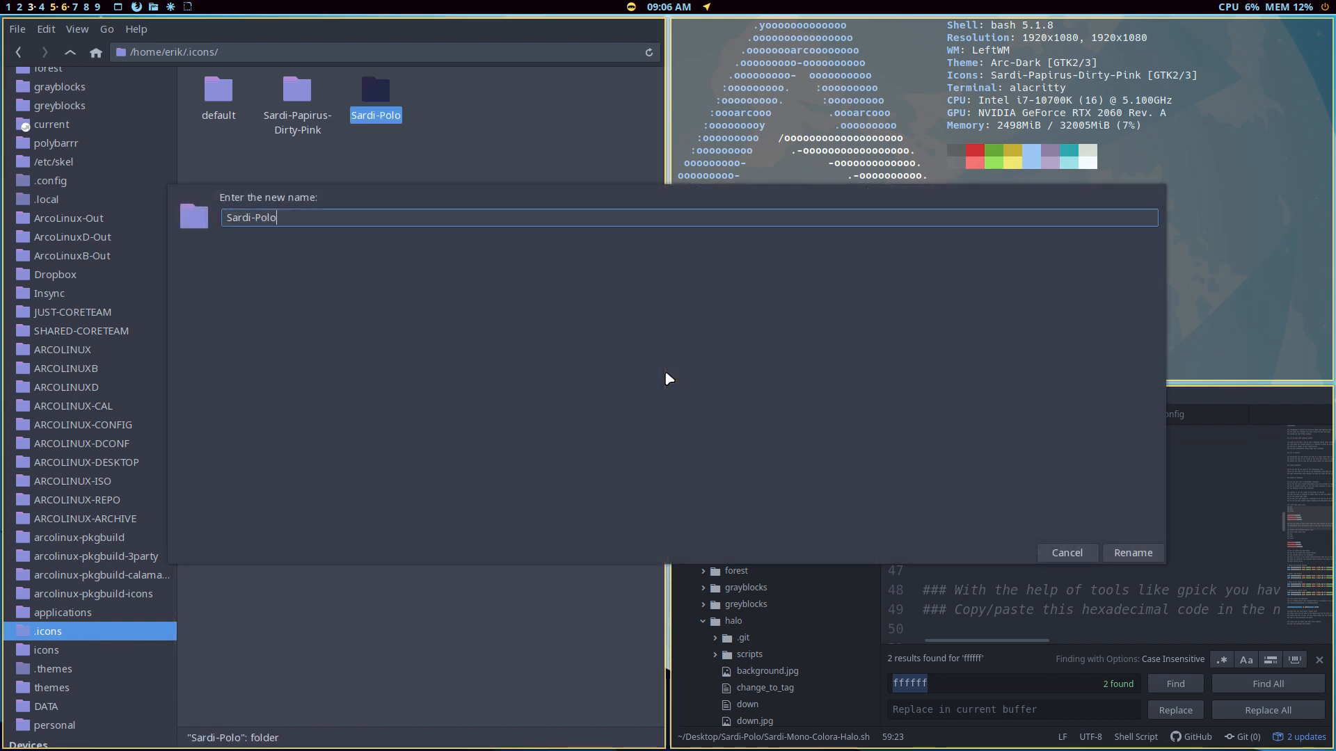
type("-Halo")
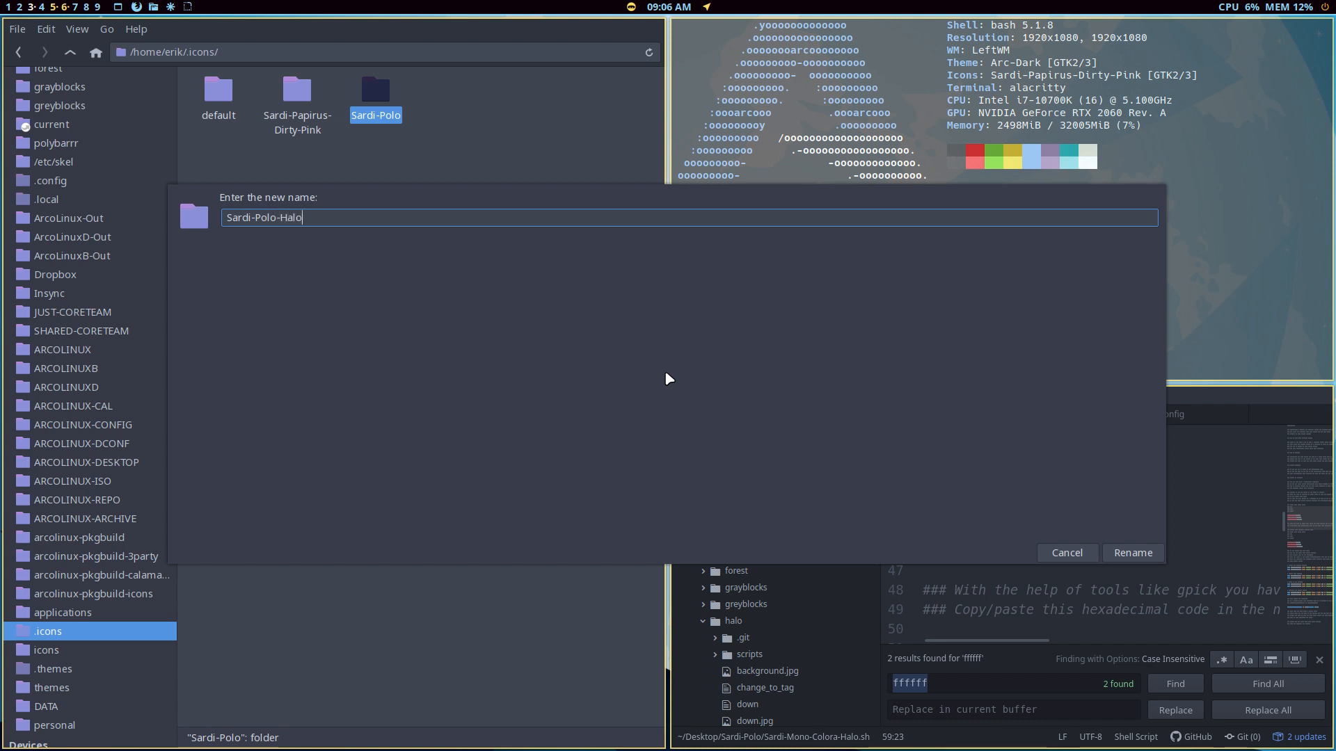
key("Return")
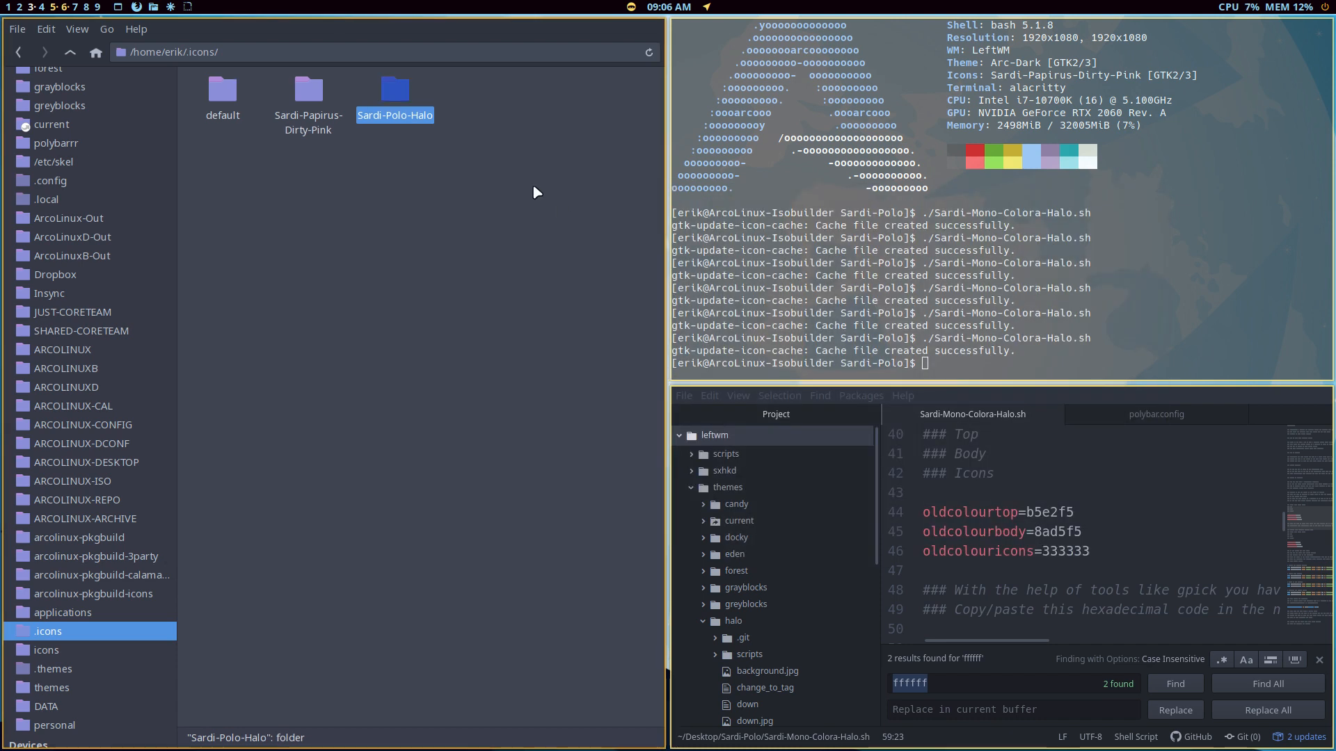
In the Sardi-Polo-Halo folder's index.theme, set the theme name to Sardi Polo Halo, save the file and close its editor.
double_click(394, 94)
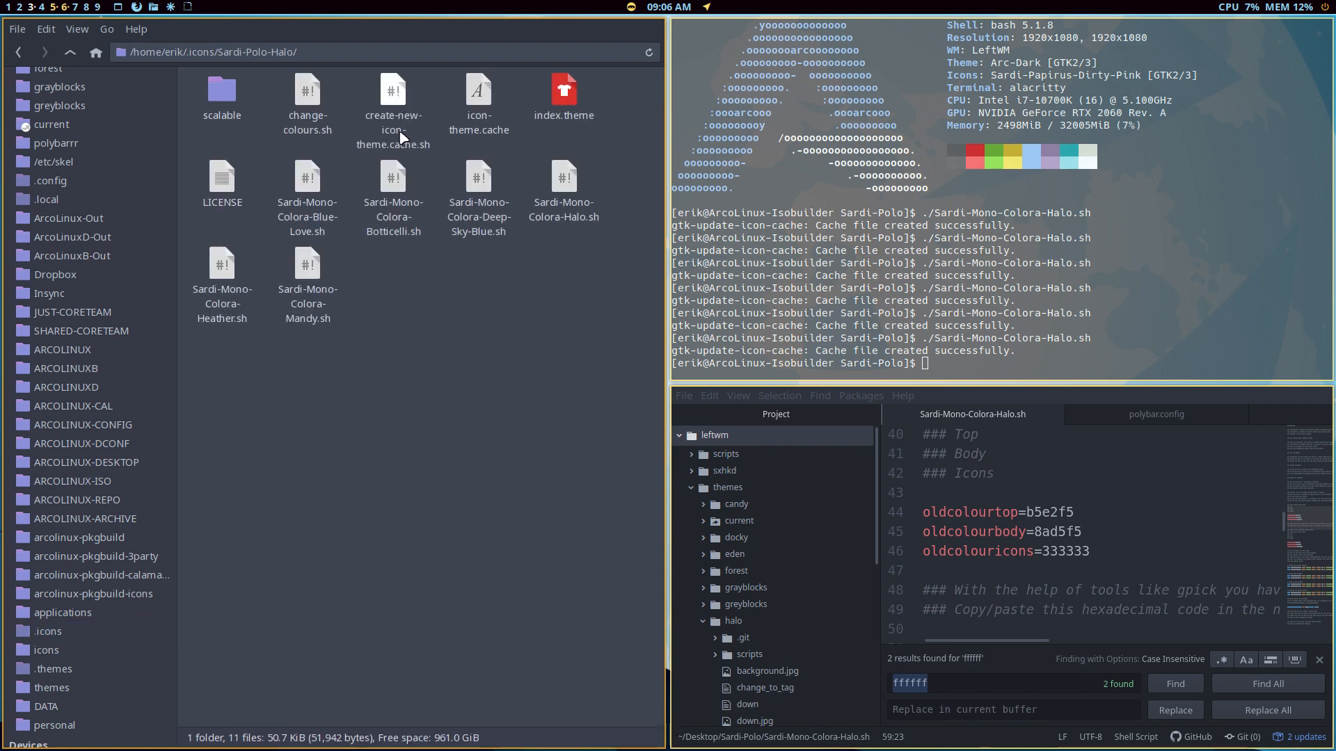
double_click(564, 91)
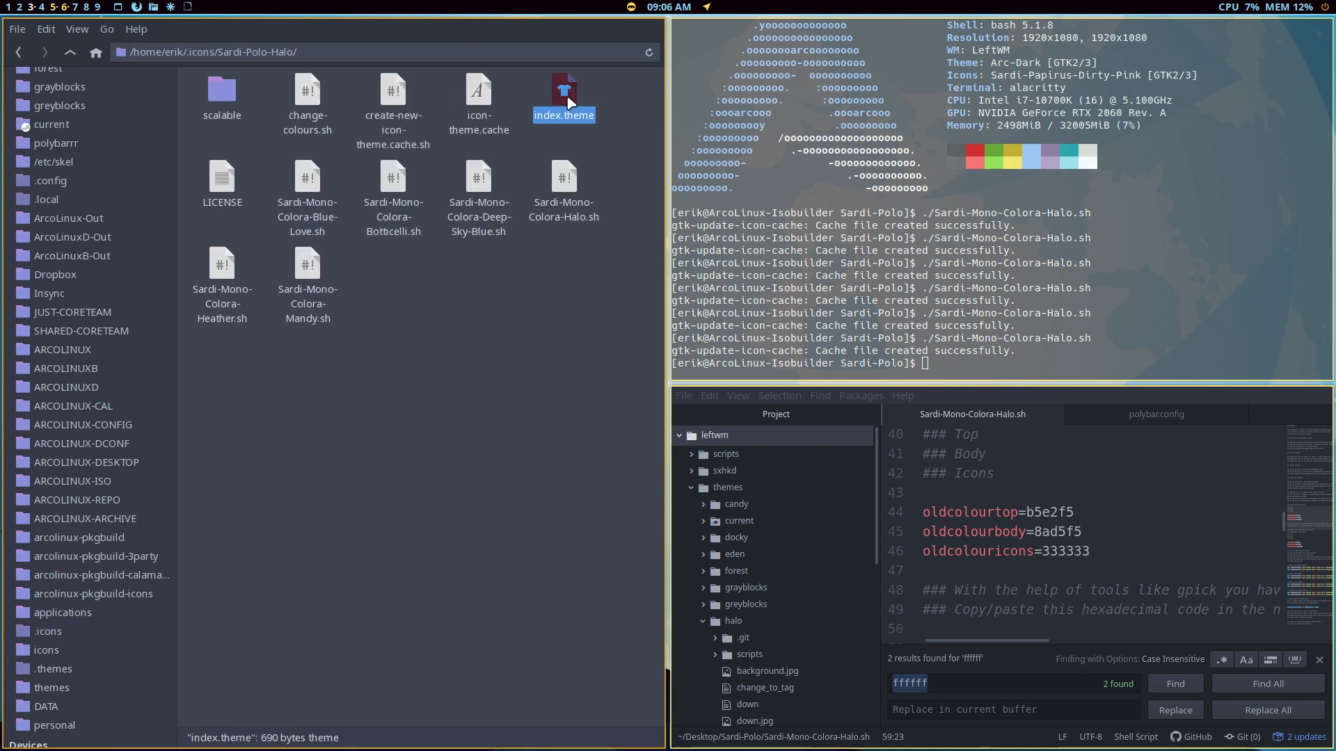
left_click(865, 457)
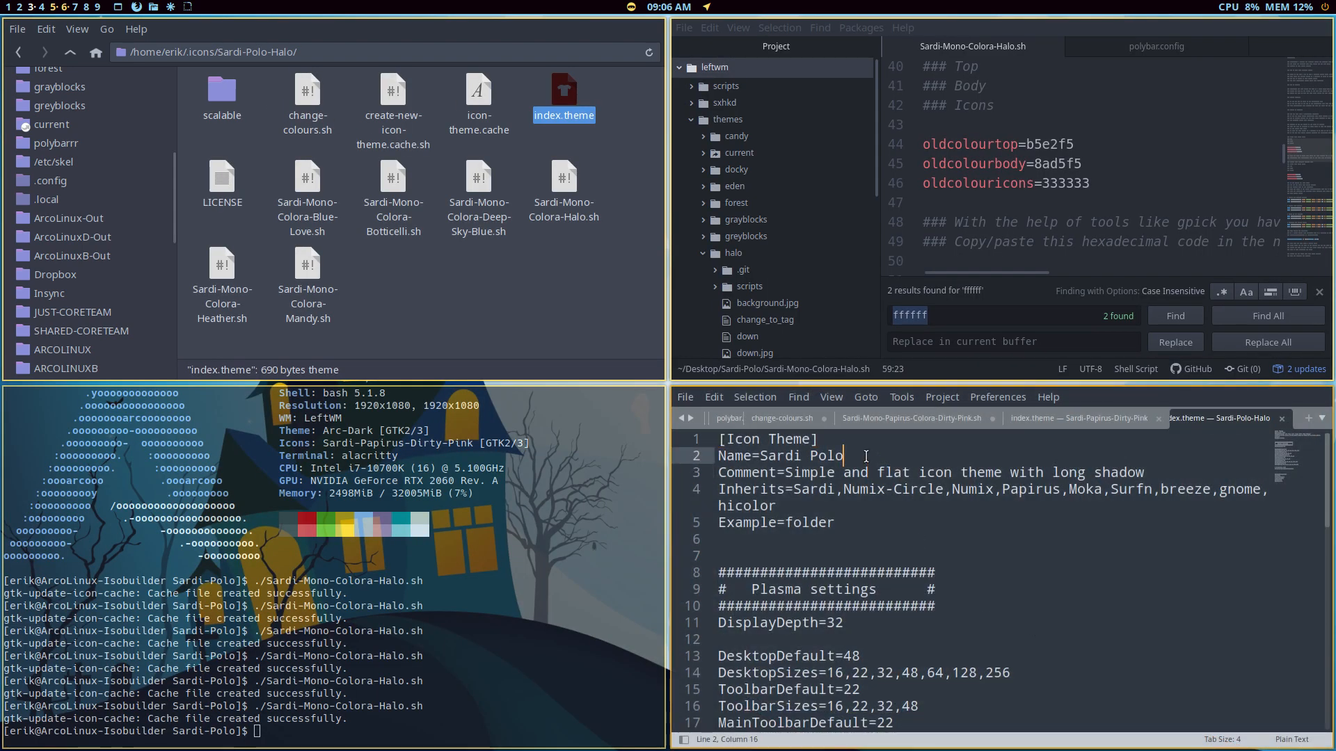
type("Halo")
key("BackSpace")
key("BackSpace")
key("BackSpace")
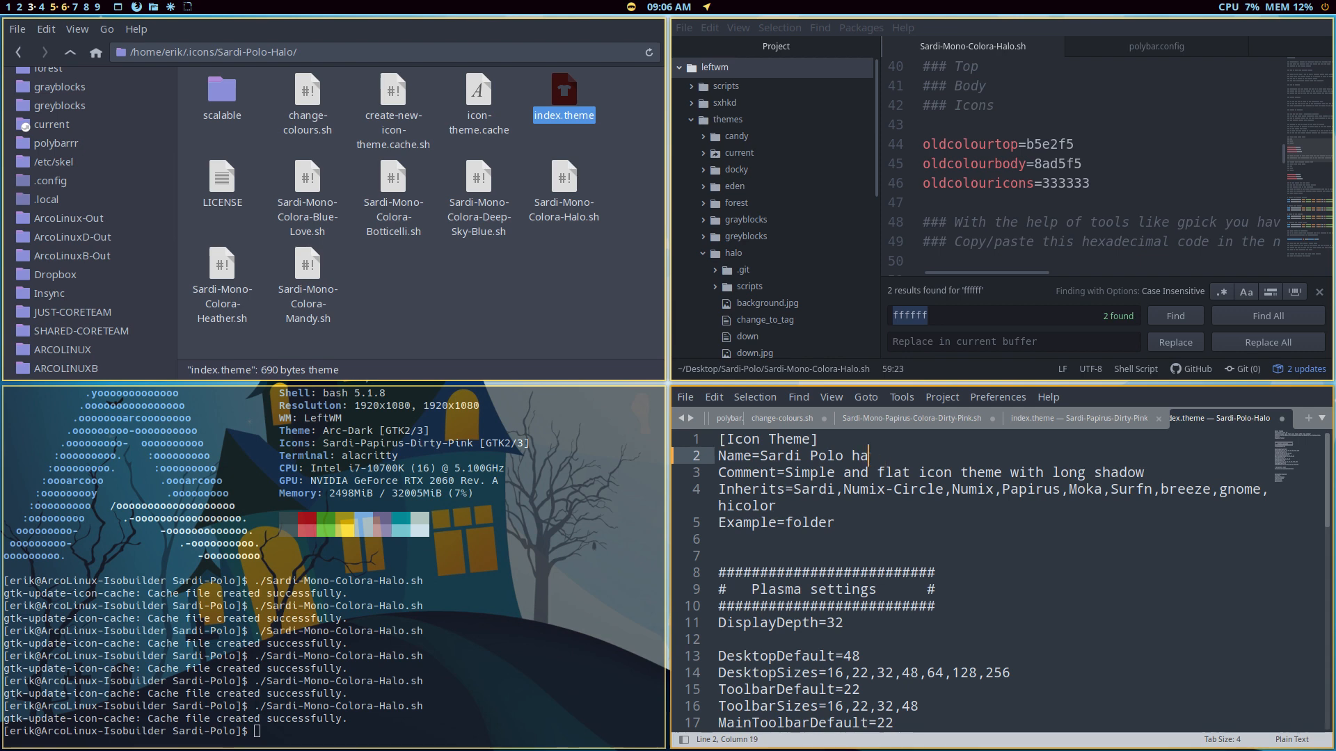
type("alo")
key("ctrl+s")
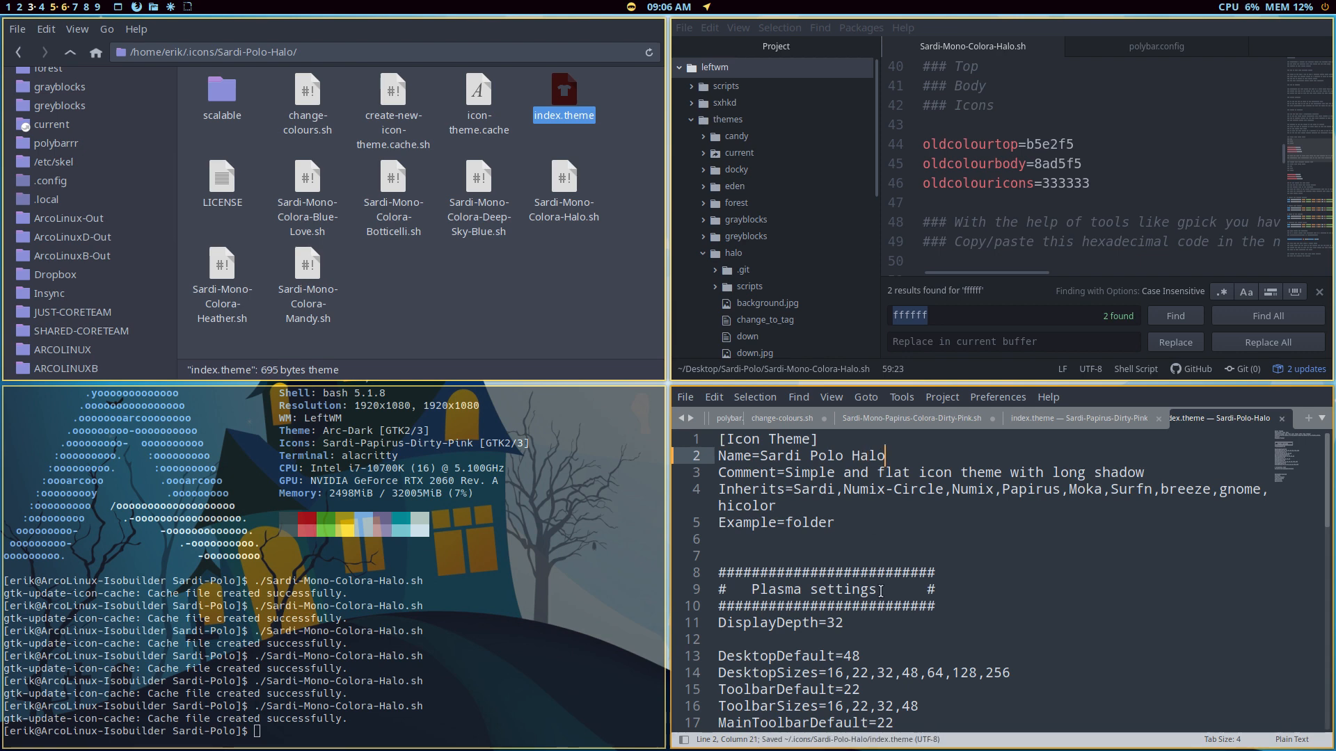
key("super+q")
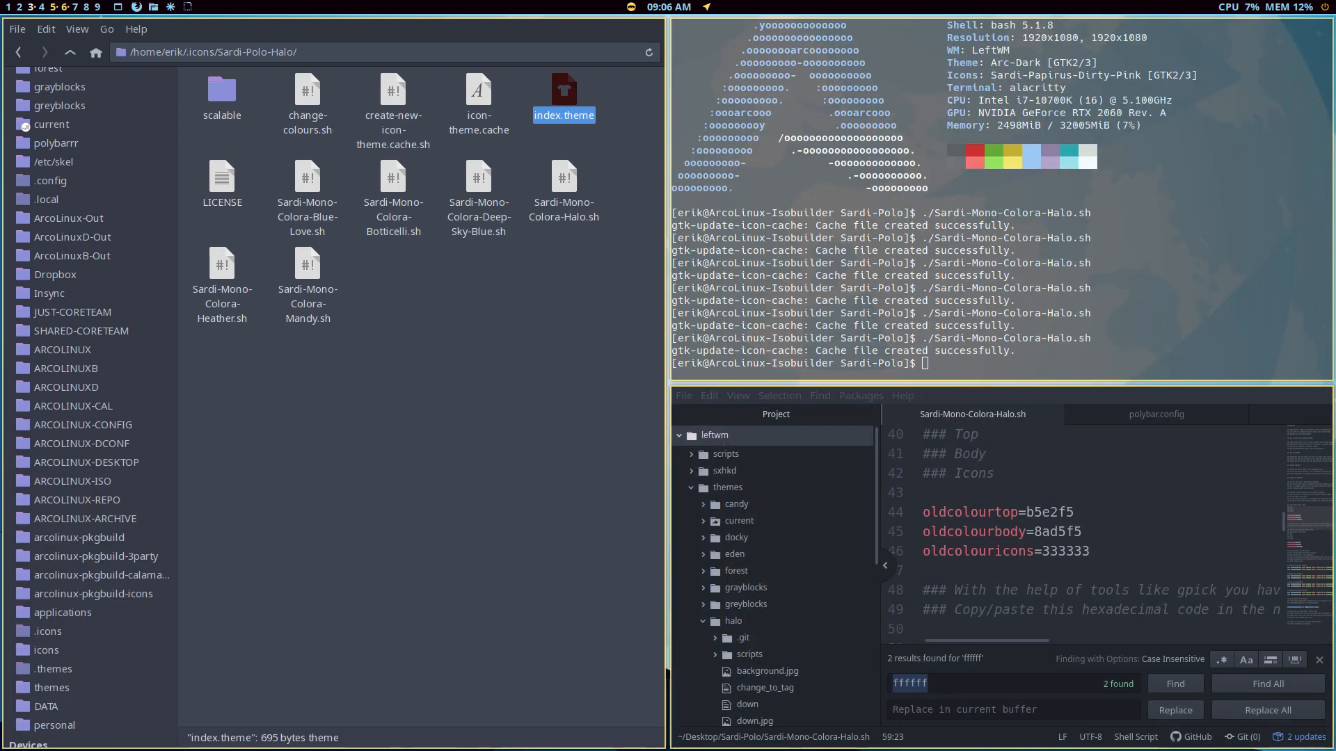
Close the remaining file manager, terminal and script editor windows.
left_click(311, 333)
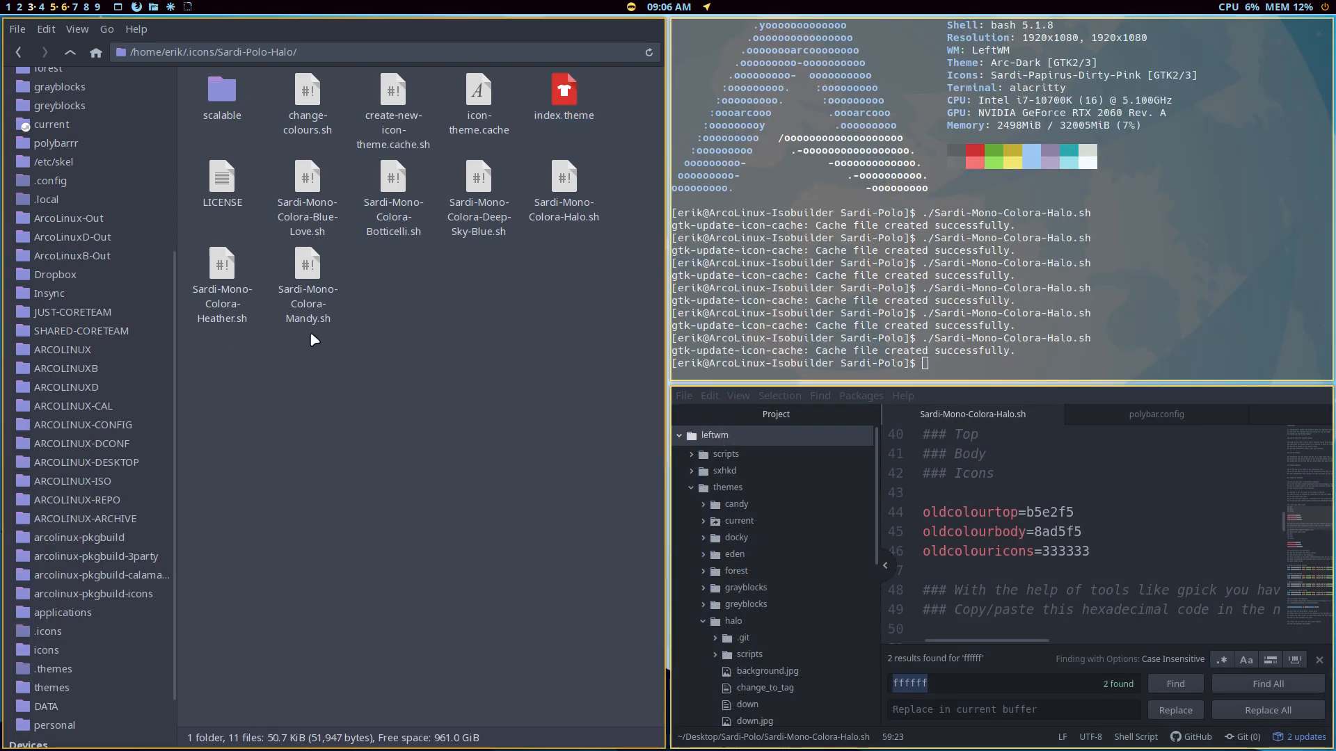
key("super+q")
key("super+q")
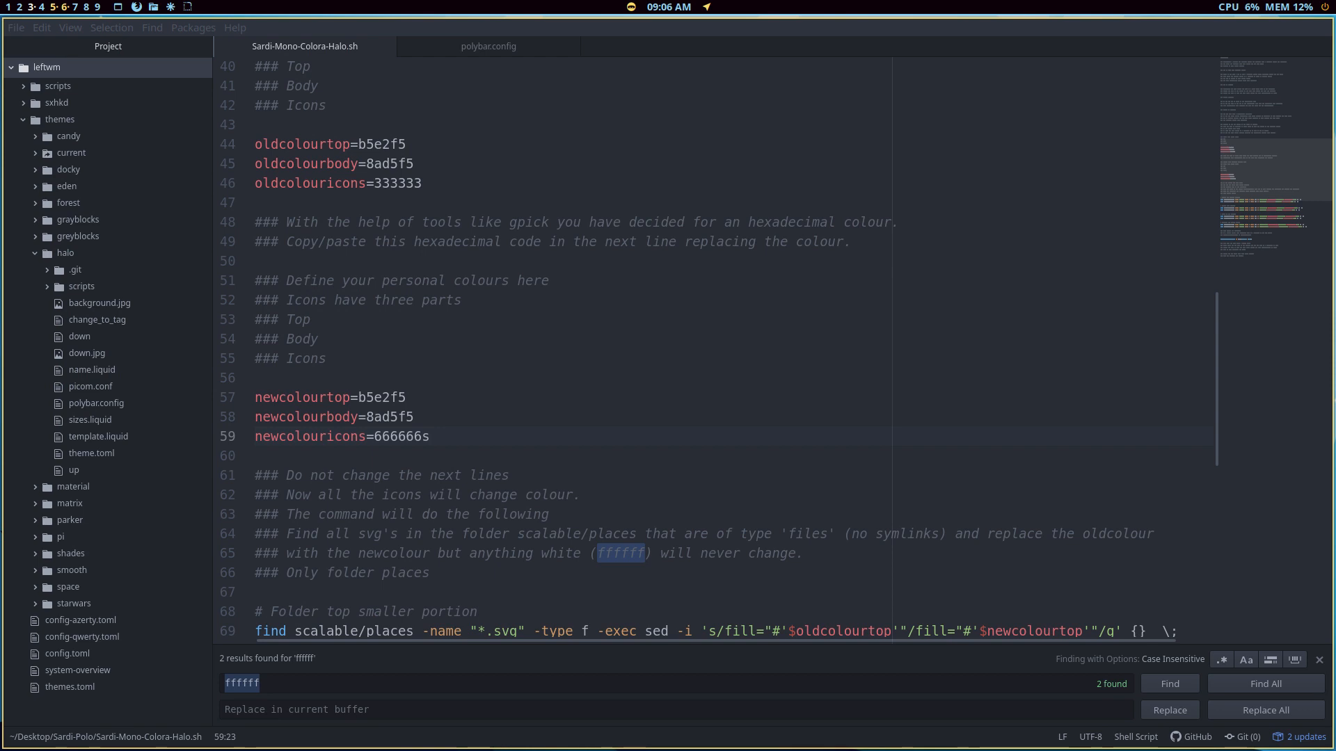
key("super+q")
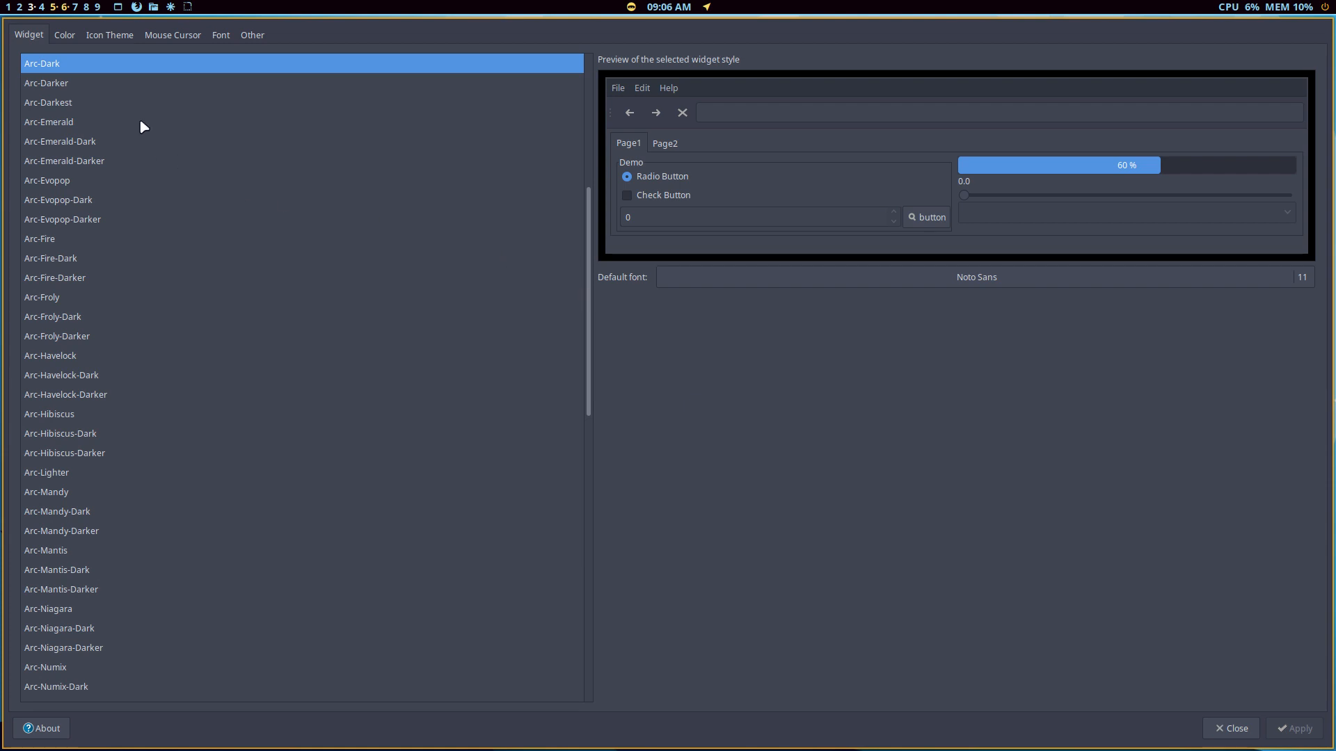
Apply the Sardi Polo Halo icon theme in the appearance settings and close them.
left_click(109, 35)
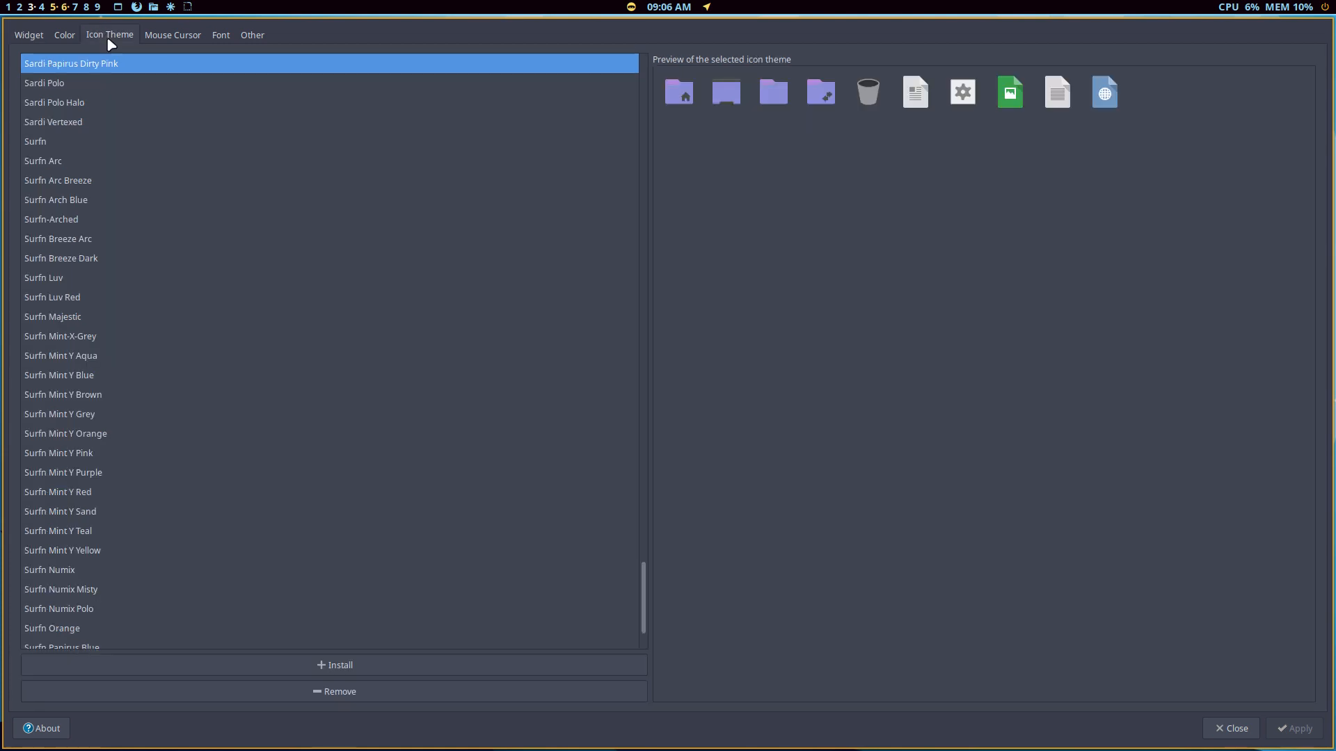
left_click(120, 105)
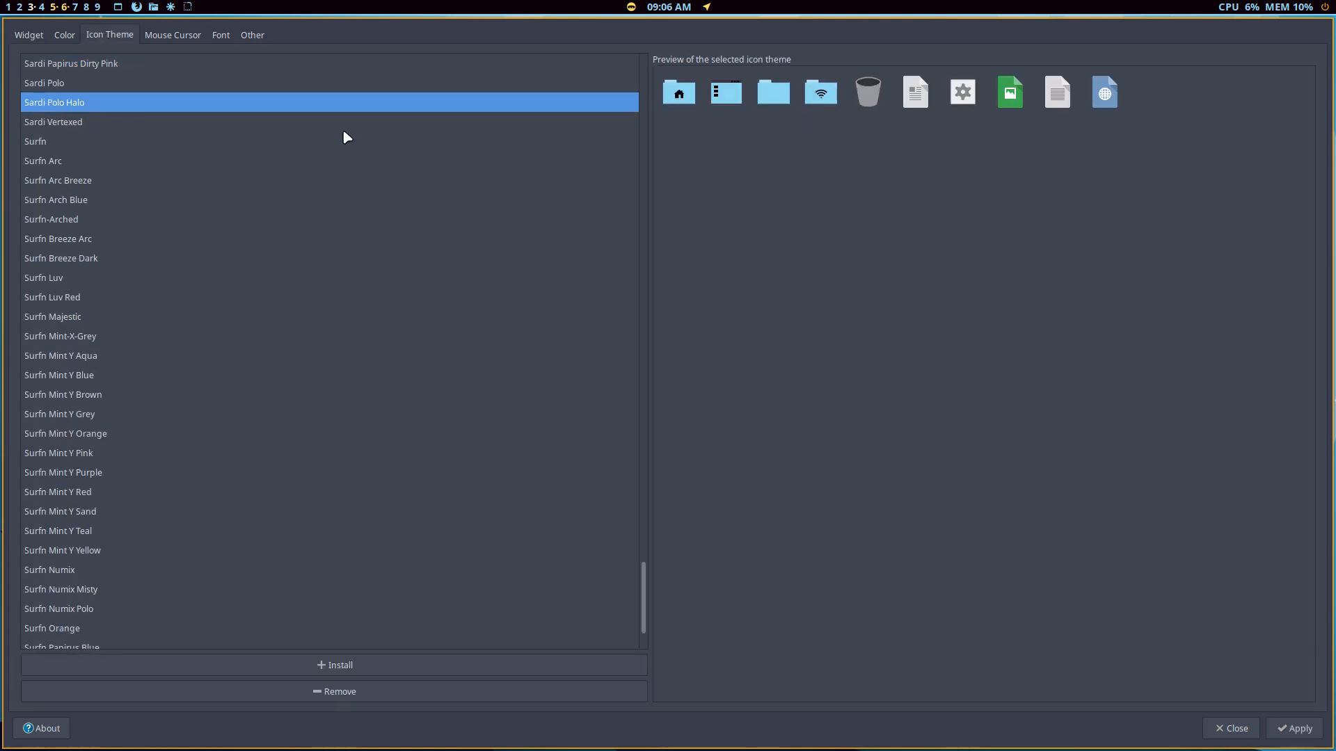
left_click(1299, 731)
key("super+q")
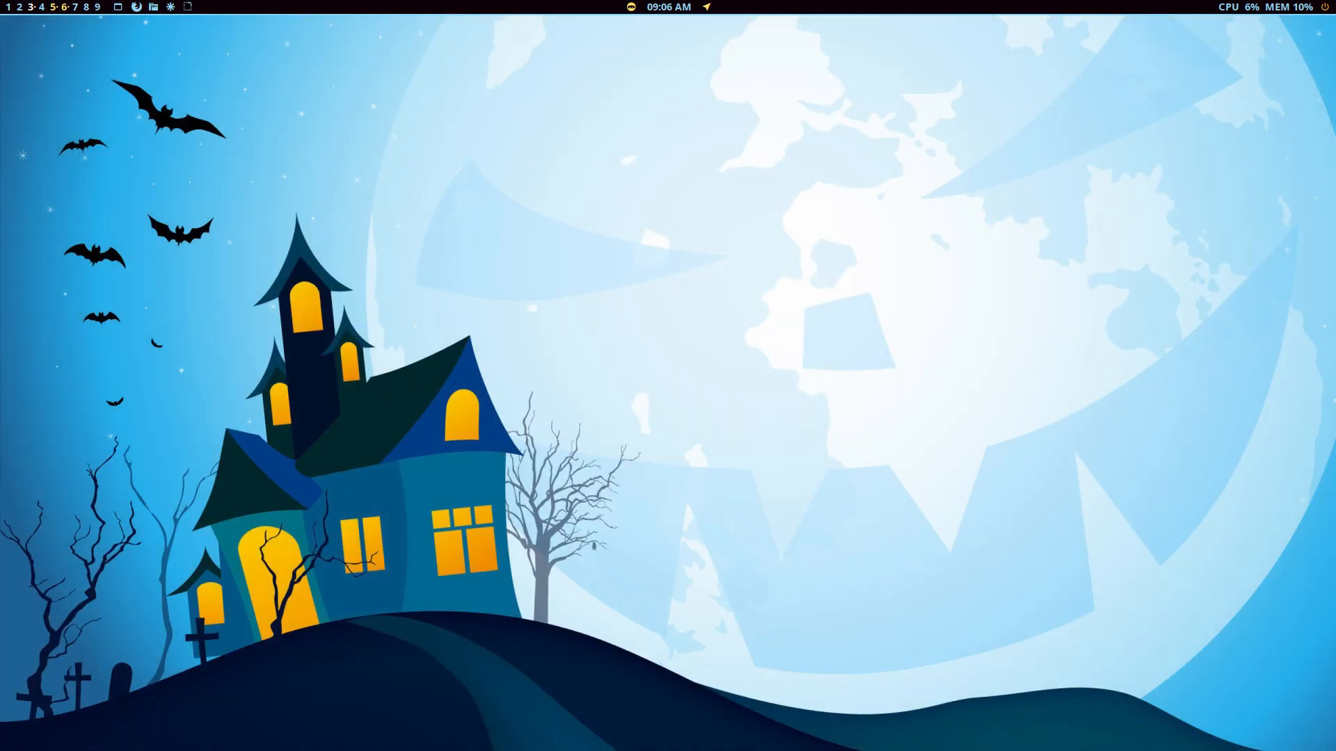
Check the icons of the home folder in a new file manager window and of the application finder, and close the finder.
key("super+shift+Return")
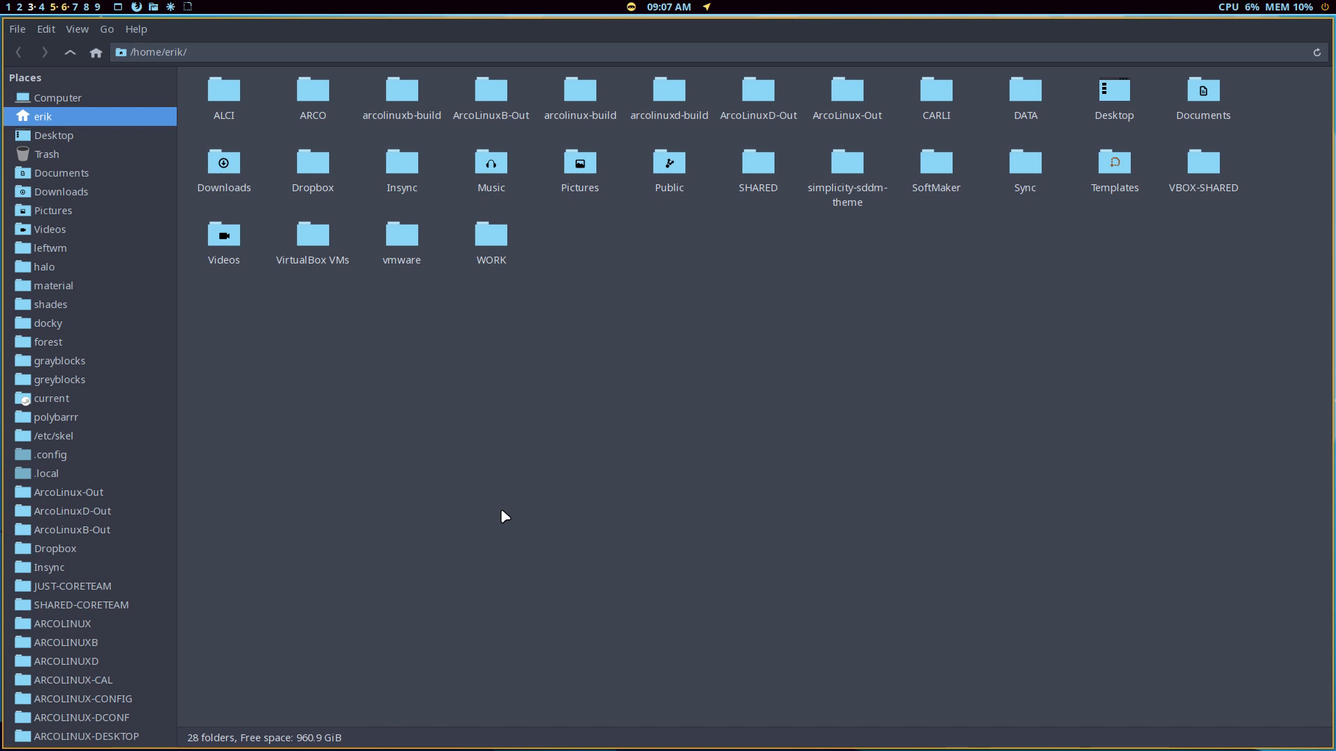
key("ctrl+alt+a")
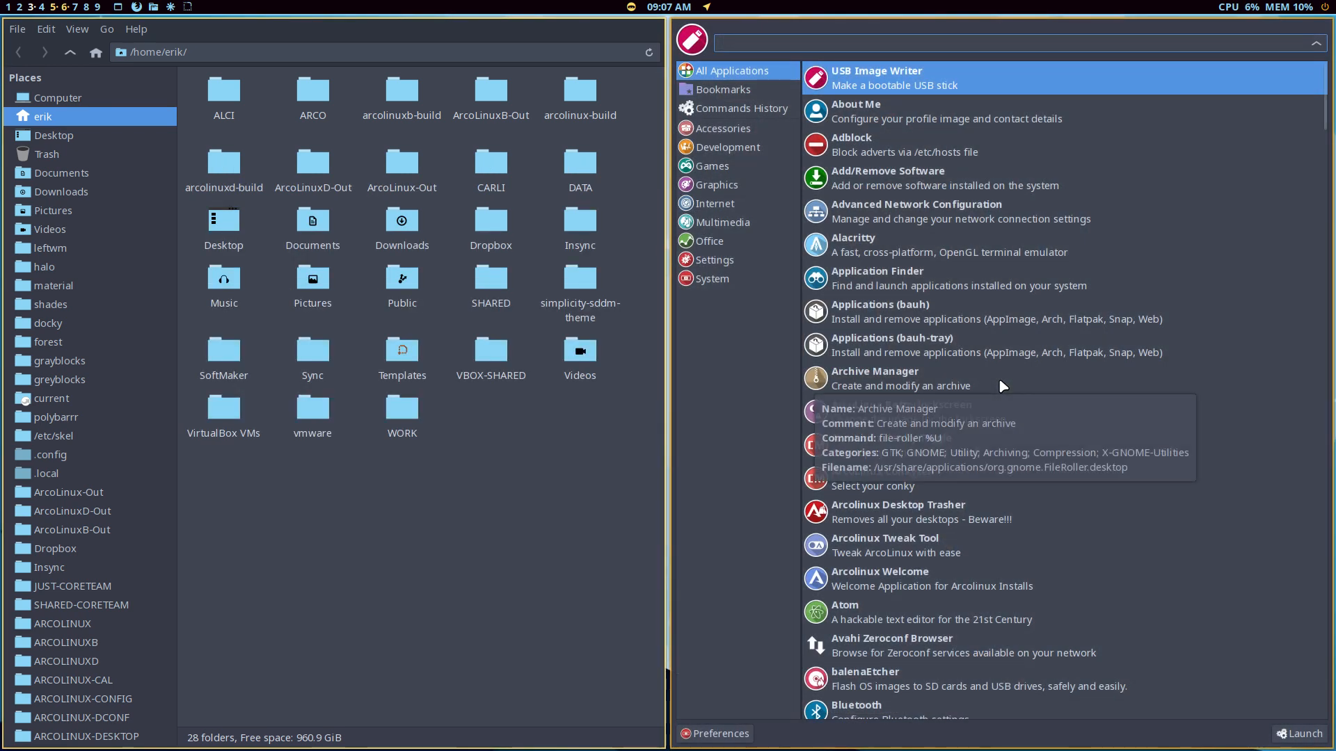
key("Escape")
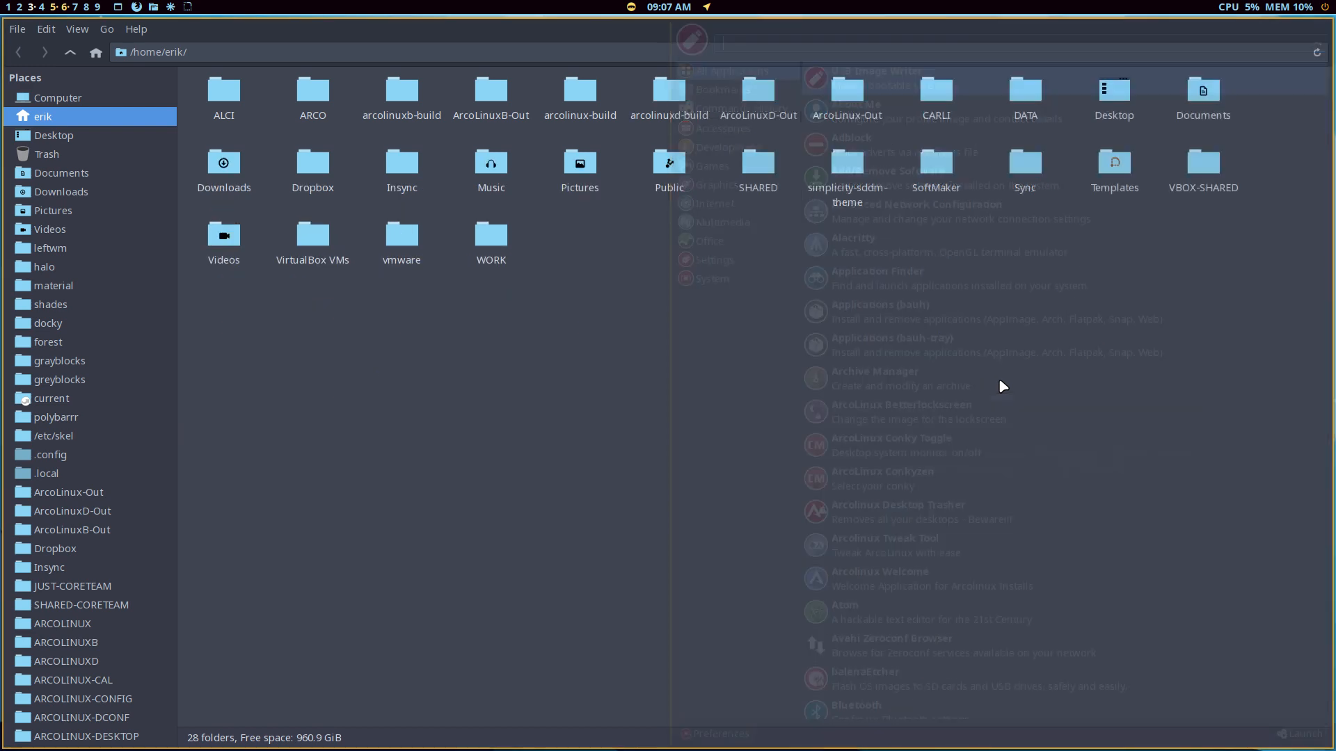